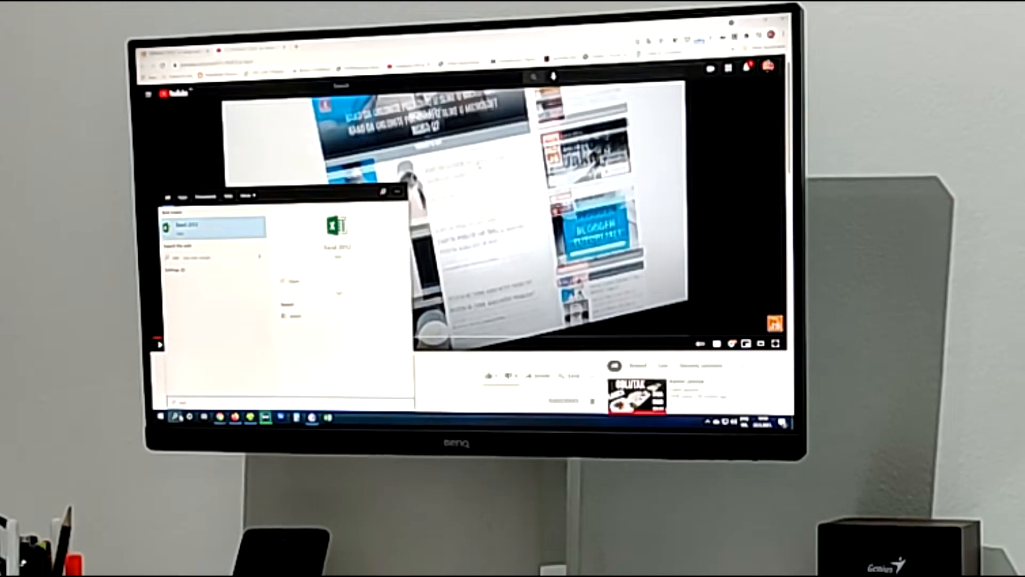
pyautogui.click(202, 229)
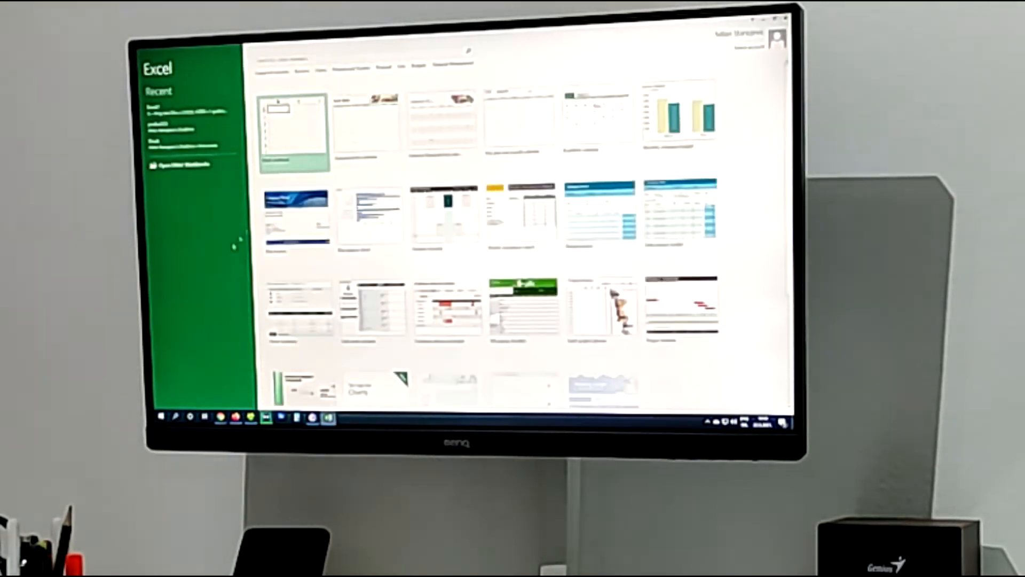
pyautogui.click(279, 156)
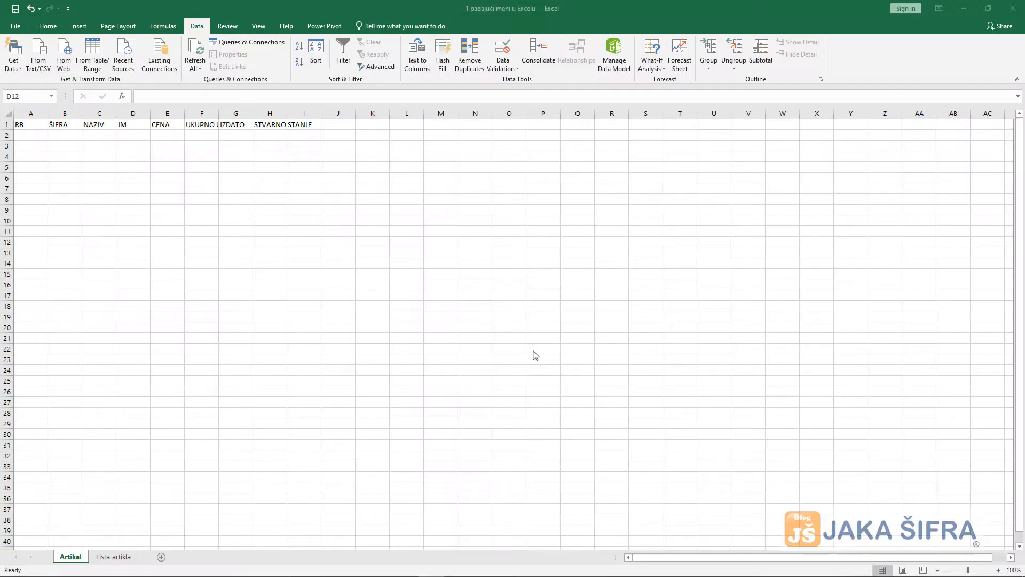
# Step: Apply borders to all cells of the table in A1:H21 and fill the header cells A1:H1 with light blue
pyautogui.moveTo(26, 122); pyautogui.dragTo(246, 332)
pyautogui.click(41, 25)
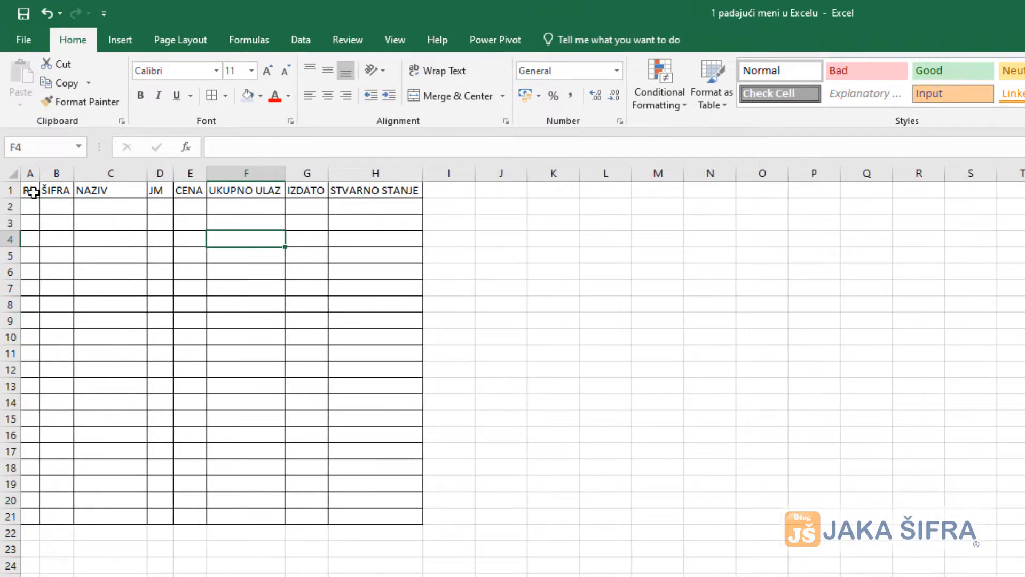
pyautogui.moveTo(33, 192); pyautogui.dragTo(375, 191)
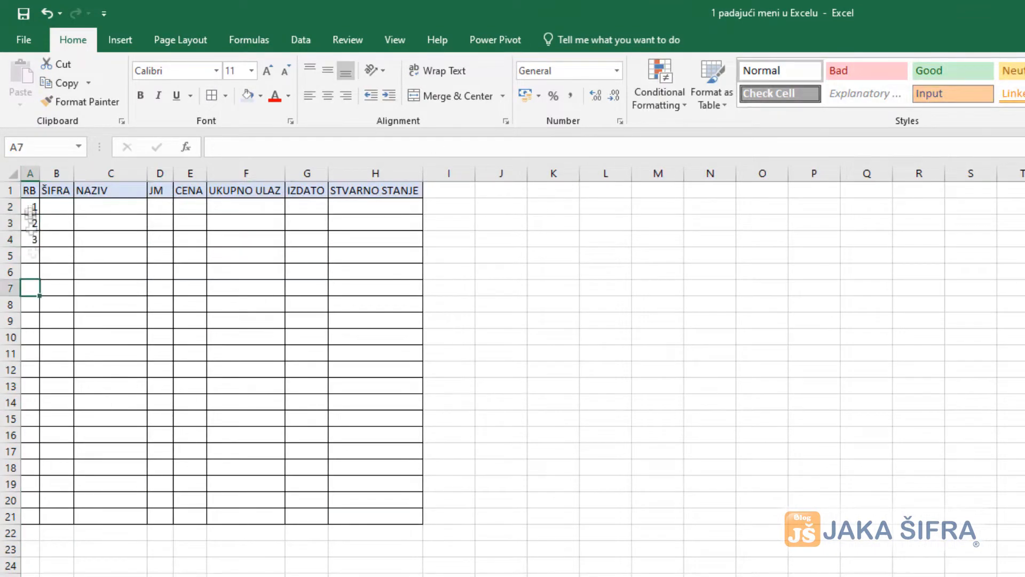
# Step: Number the table rows in the RB column from 1 to 20, down to A21
pyautogui.moveTo(30, 207); pyautogui.dragTo(41, 522)
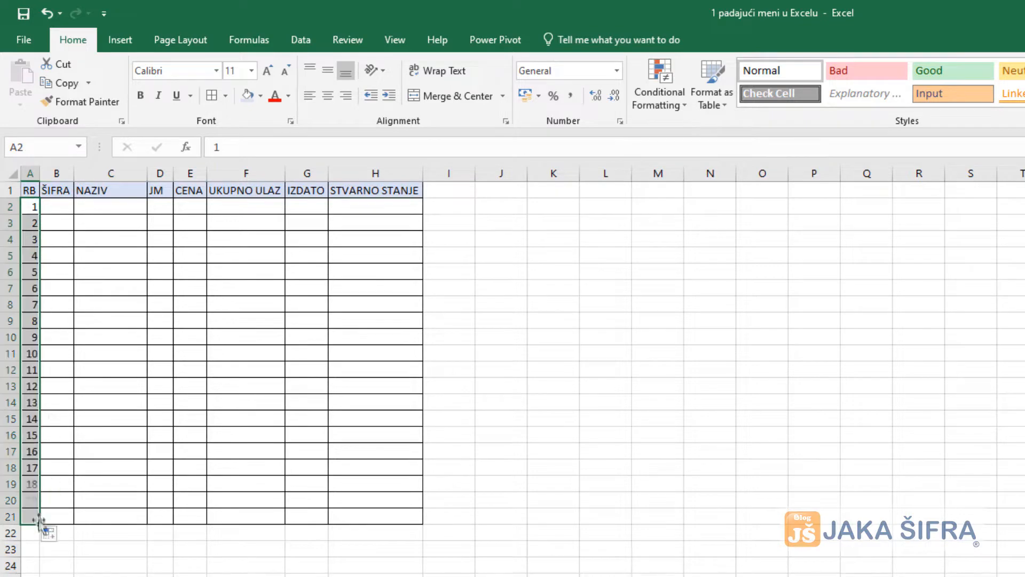
# Step: Try the codes 1234 and 0123 in ŠIFRA cells B2 and B3, and clear both cells
pyautogui.click(58, 206)
pyautogui.write('1234')
pyautogui.press('Return')
pyautogui.write('0123')
pyautogui.press('Return')
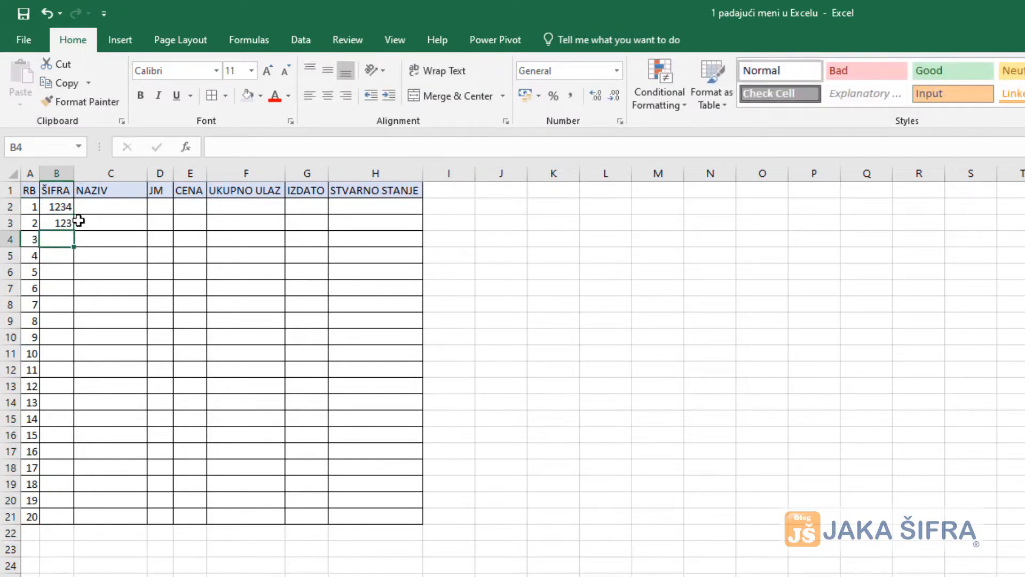
pyautogui.click(63, 222)
pyautogui.click(60, 208)
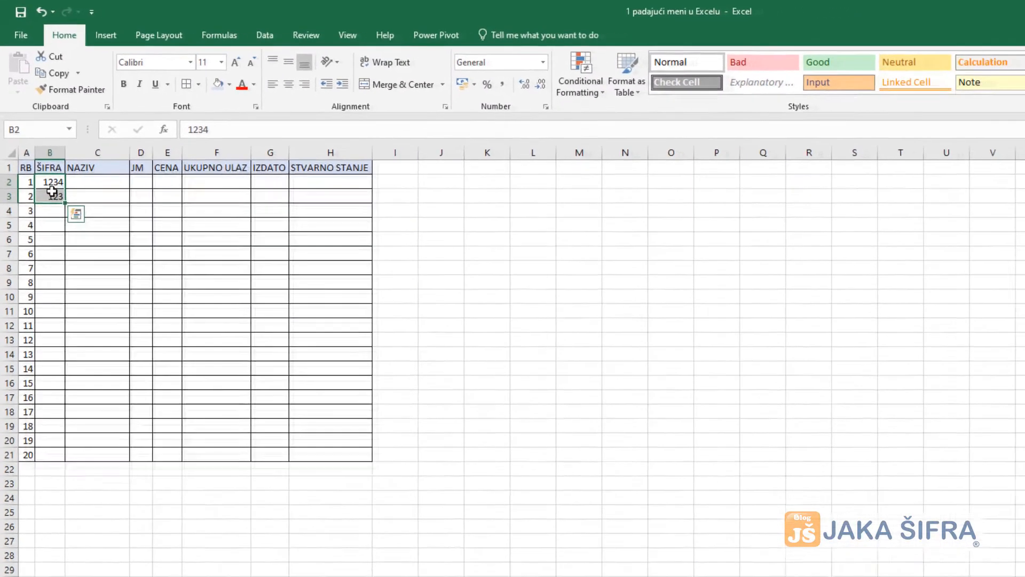
pyautogui.press('Delete')
# Step: Apply the custom number format 0000 to the ŠIFRA cells B2:B21
pyautogui.moveTo(46, 164); pyautogui.dragTo(39, 406)
pyautogui.rightClick(40, 349)
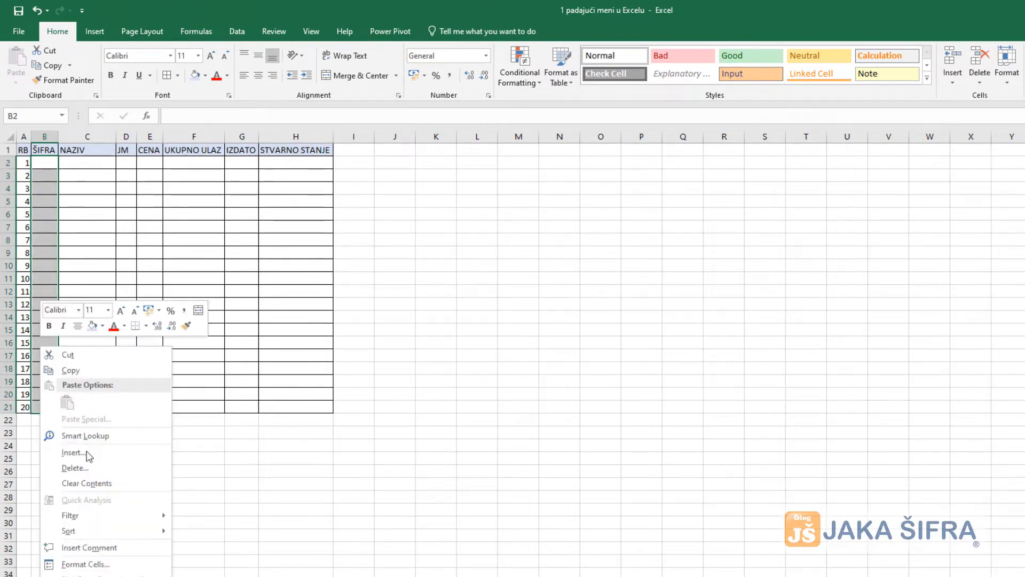
pyautogui.click(85, 564)
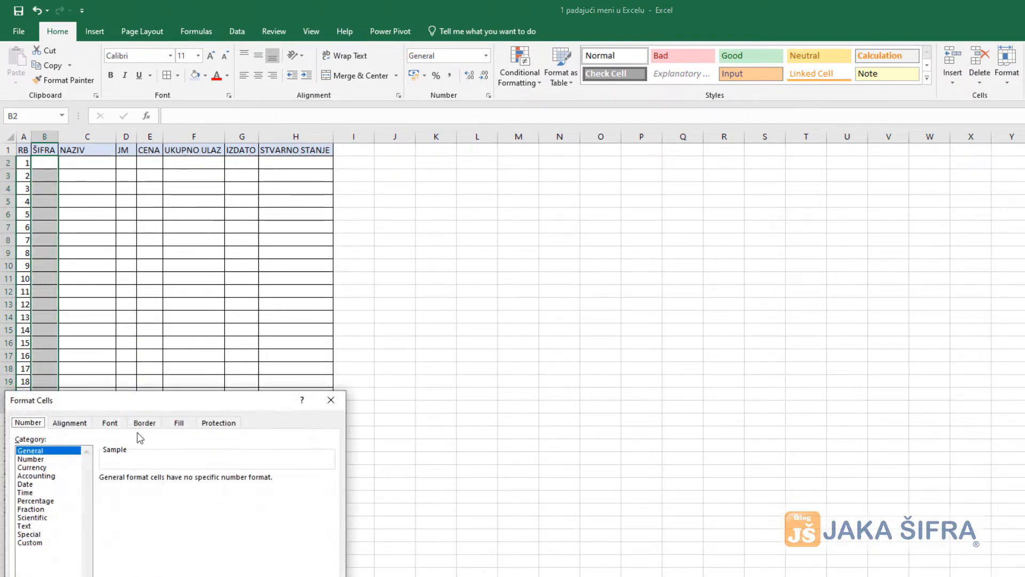
pyautogui.moveTo(154, 402); pyautogui.dragTo(269, 201)
pyautogui.click(152, 341)
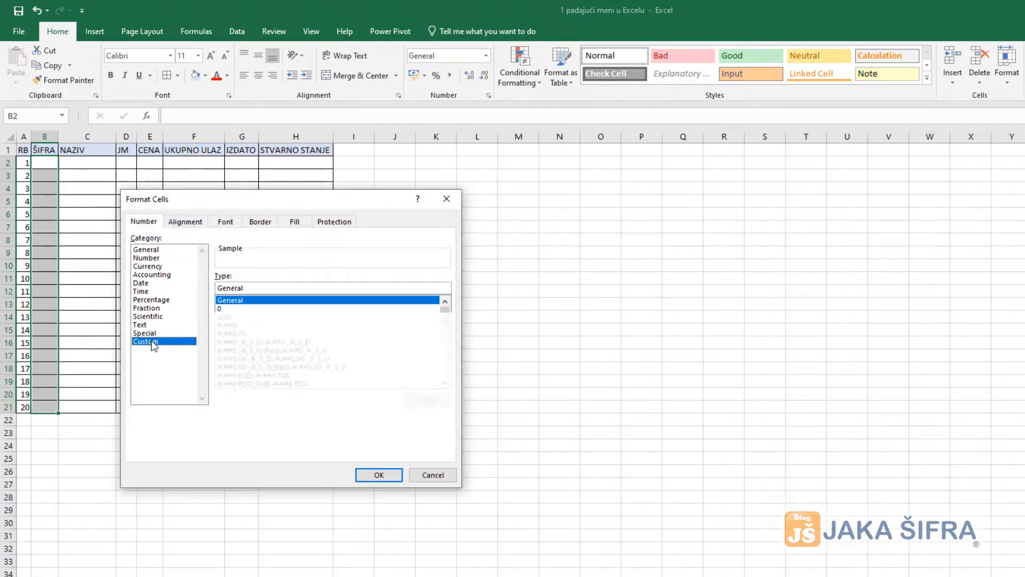
pyautogui.moveTo(254, 287); pyautogui.dragTo(200, 294)
pyautogui.write(',,')
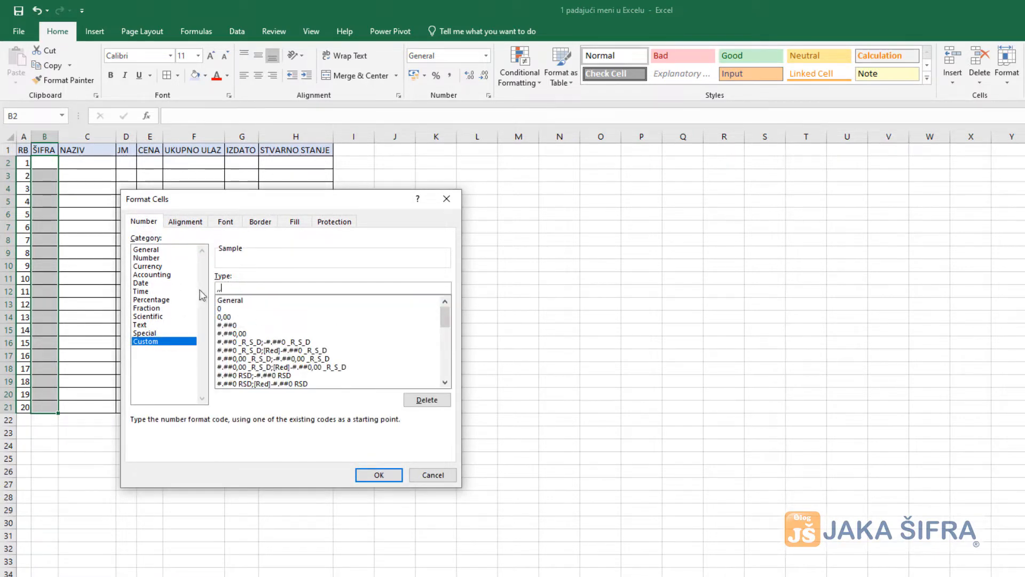
pyautogui.write('0000')
pyautogui.click(374, 476)
# Step: Enter the codes 0123 in B2 and 1234 in B3 of the ŠIFRA column
pyautogui.click(37, 164)
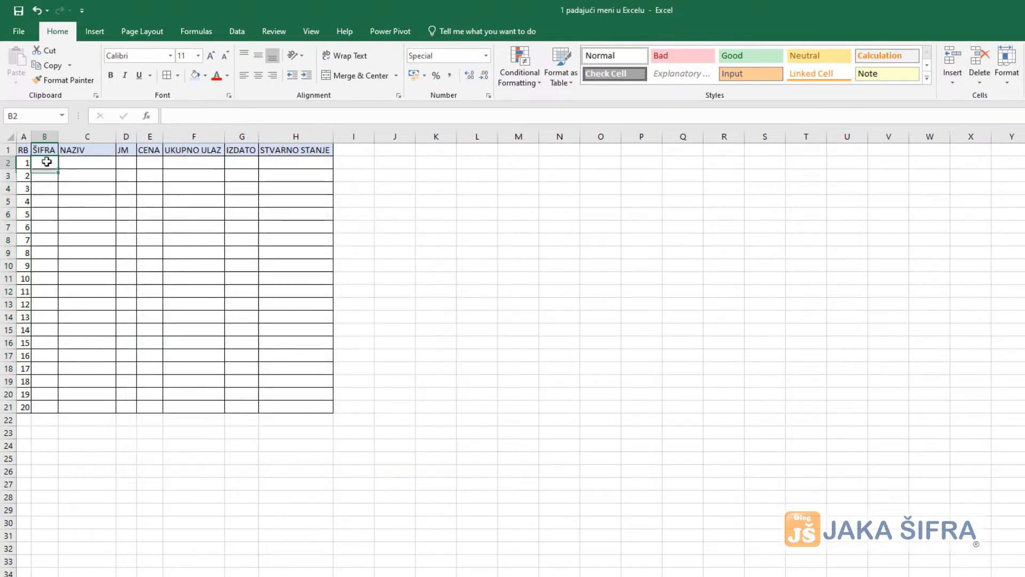
pyautogui.write('0123')
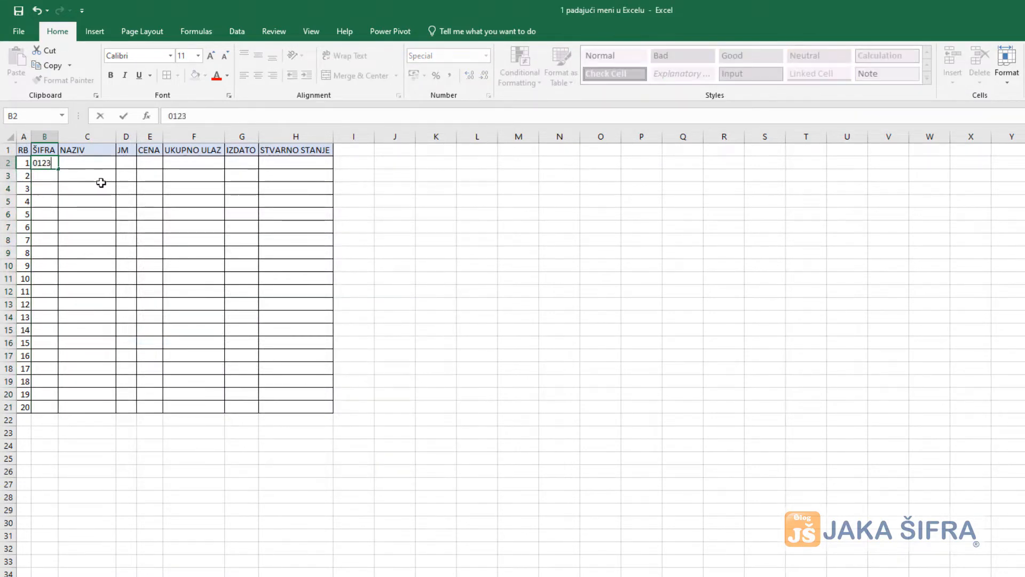
pyautogui.press('Return')
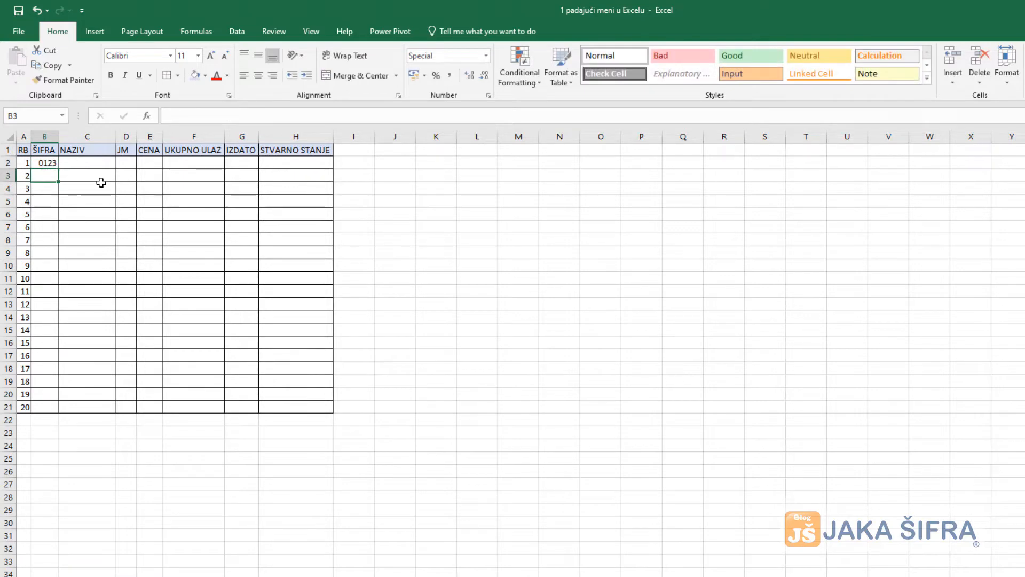
pyautogui.write('1234')
pyautogui.press('Return')
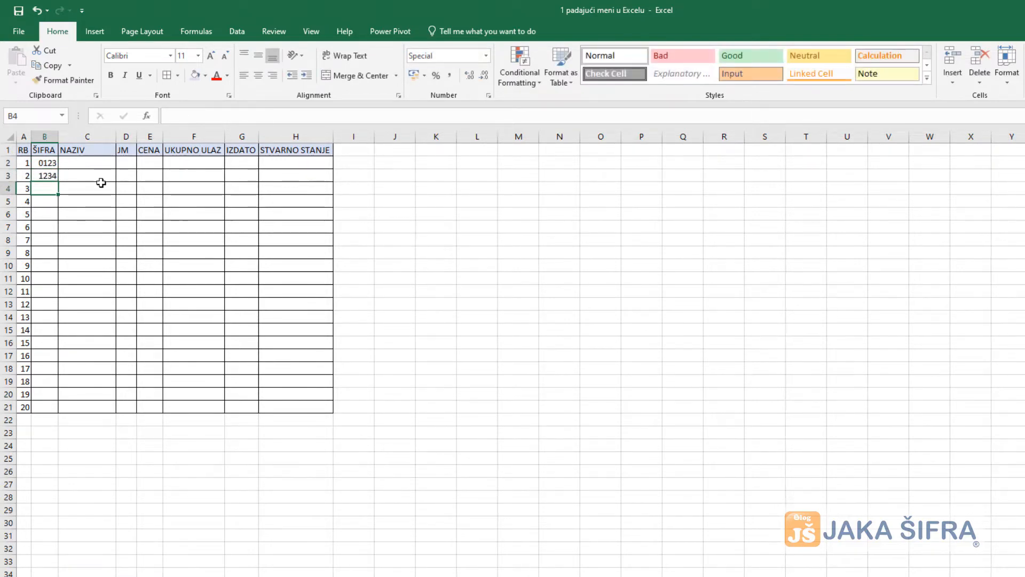
# Step: Enter the names Artikal 1 in C2 and Artikal 2 in C3 of the NAZIV column
pyautogui.click(72, 164)
pyautogui.write('A')
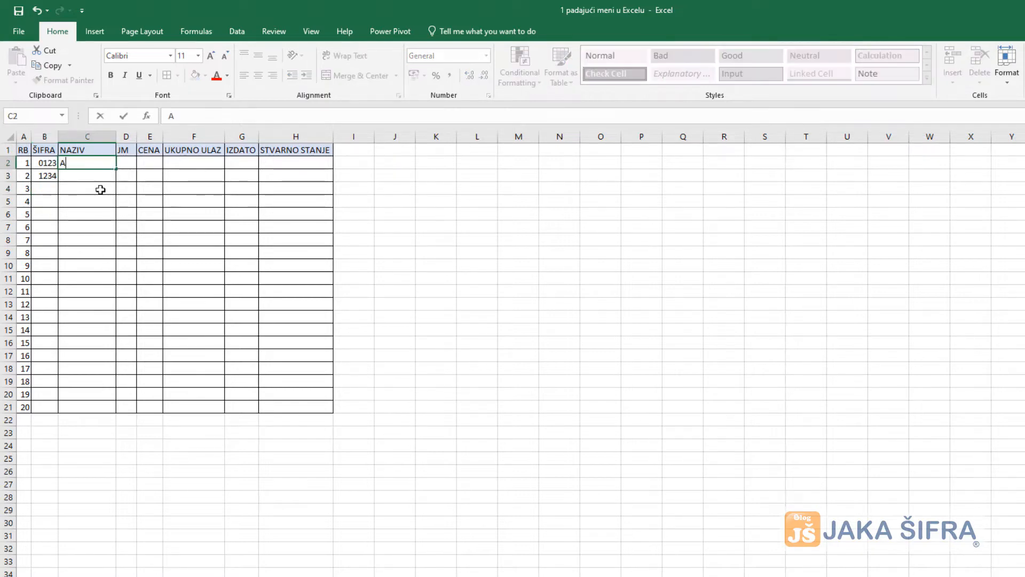
pyautogui.write('rtikal 1')
pyautogui.press('Return')
pyautogui.write('Arti')
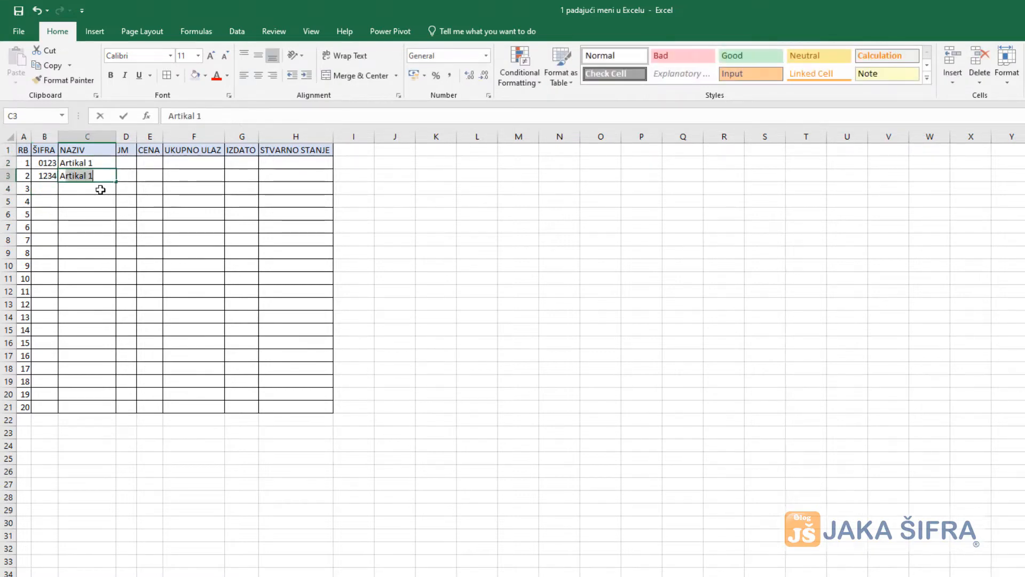
pyautogui.press('Return')
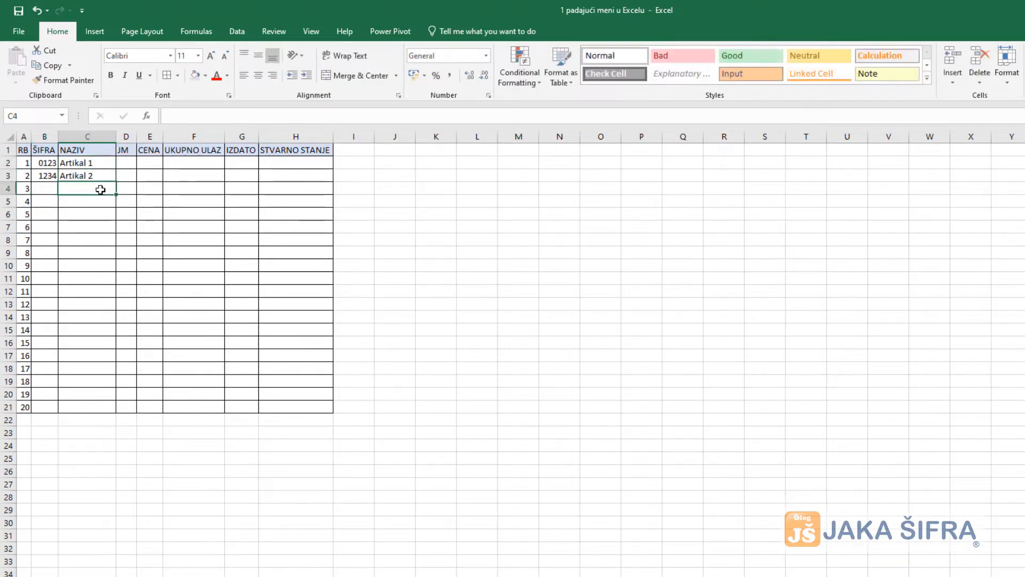
# Step: Copy the code 0123 from B2 into cells B4:B7
pyautogui.click(54, 160)
pyautogui.hotkey('ctrl', 'c')
pyautogui.moveTo(42, 190); pyautogui.dragTo(54, 228)
pyautogui.hotkey('ctrl', 'v')
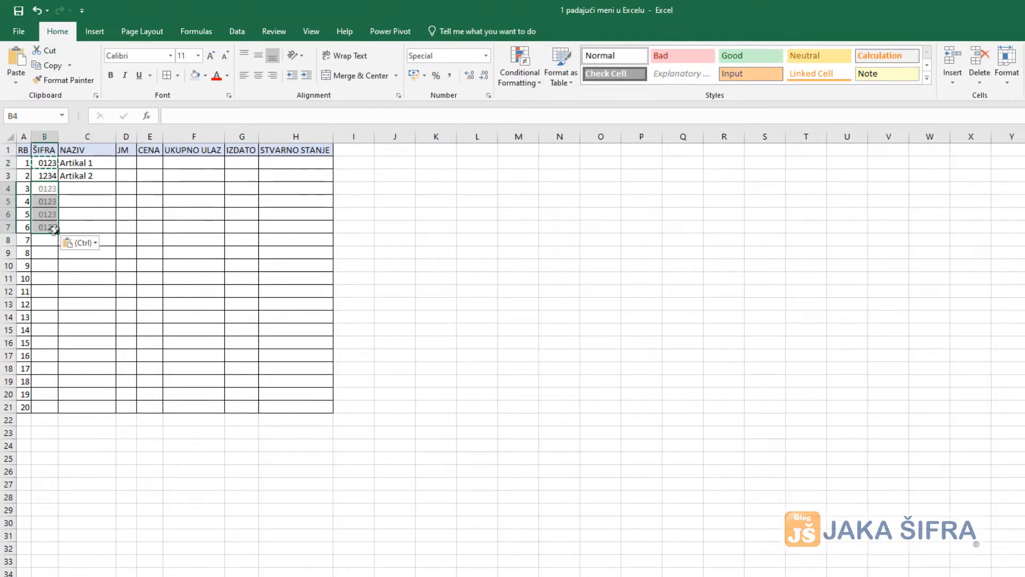
# Step: Fill C4:C7 with variants of the first article's name: "Artikal 1", "Artikal 1" with a double space, " Artikal 1" with a leading space, and "Artikl1"
pyautogui.click(83, 192)
pyautogui.write('Artikal 1')
pyautogui.click(95, 201)
pyautogui.write('Artikal')
pyautogui.press('Return')
pyautogui.write('Ar')
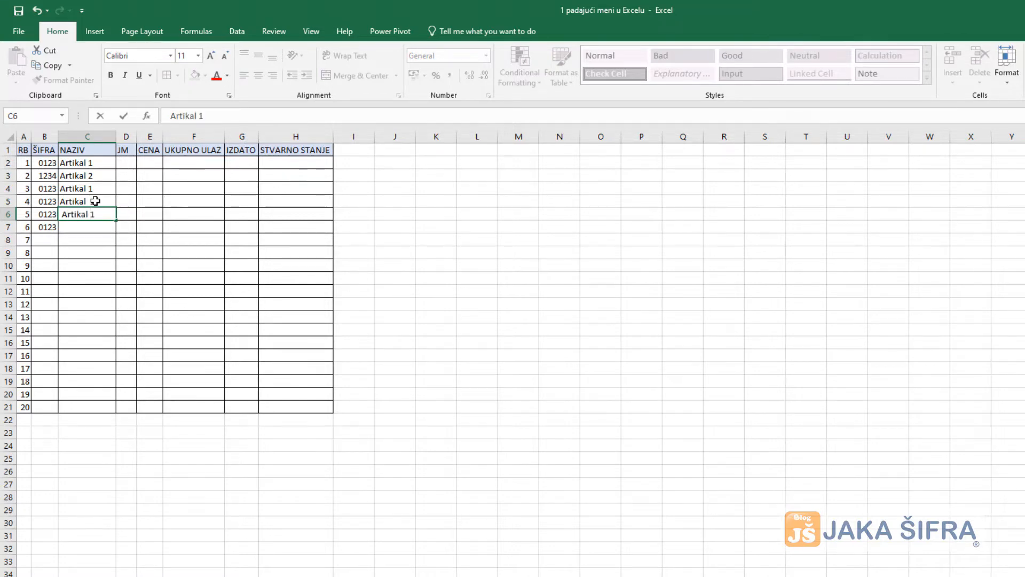
pyautogui.write('tikal 1')
pyautogui.press('Return')
pyautogui.write('Artik')
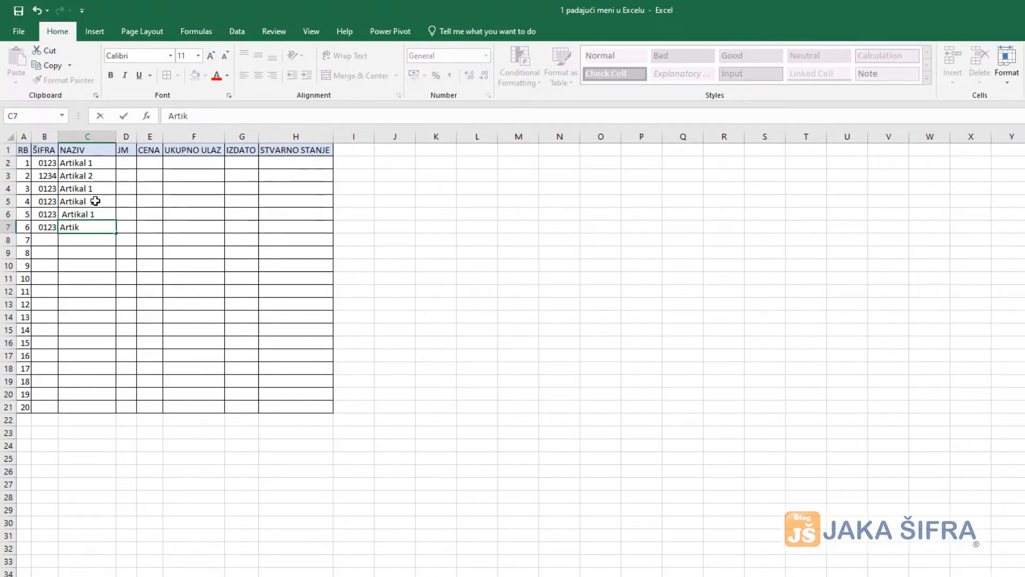
pyautogui.write('ikl1')
pyautogui.press('Return')
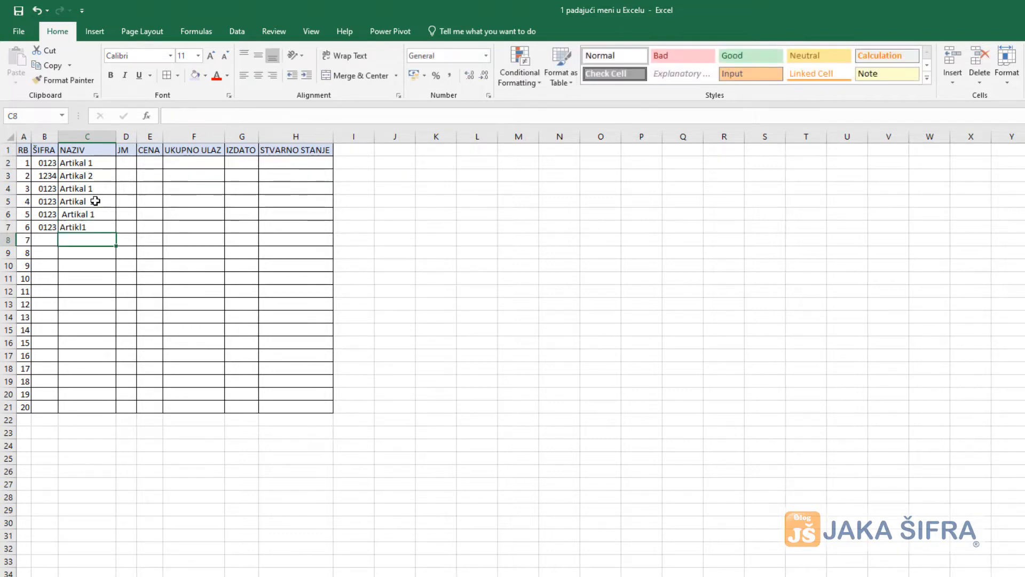
# Step: Add a third article in row 8 with code 4586 and name Artikal 3
pyautogui.click(54, 236)
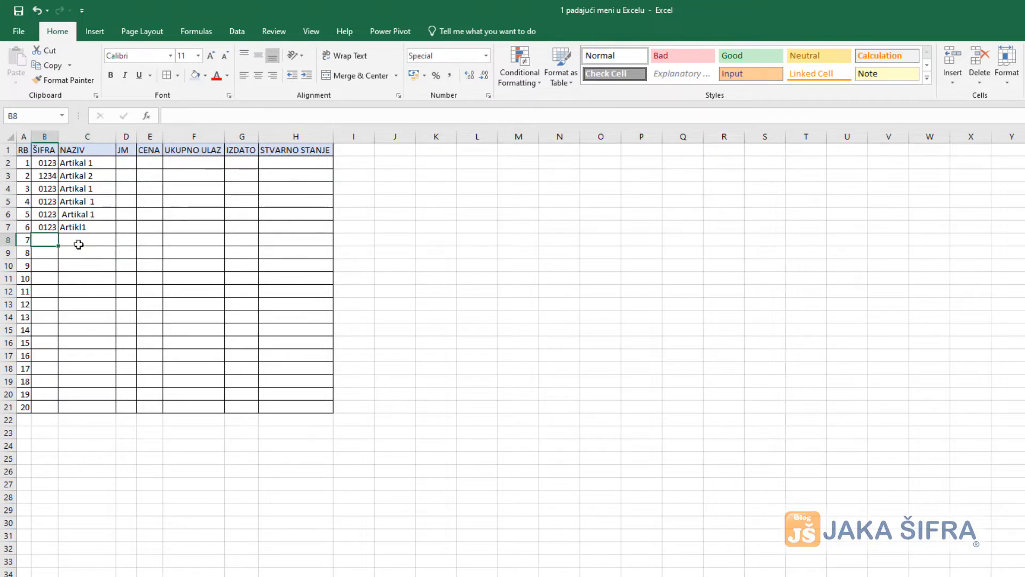
pyautogui.write('458')
pyautogui.press('Tab')
pyautogui.write('Artikal 3')
pyautogui.press('Return')
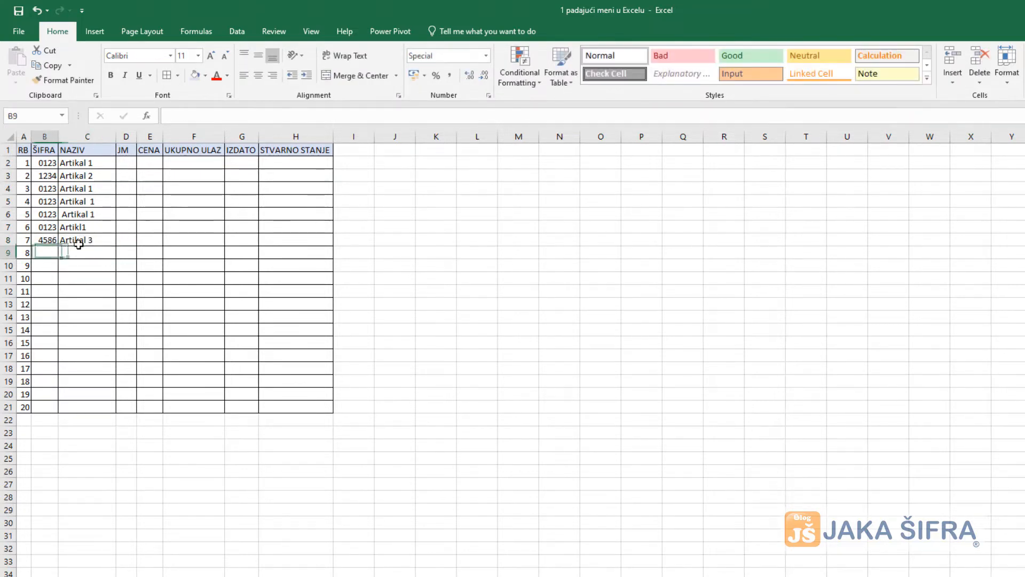
# Step: Enter the unit kom in D2 and fill it down the JM column to D8
pyautogui.click(128, 164)
pyautogui.write('kom')
pyautogui.hotkey('ctrl', 'Return')
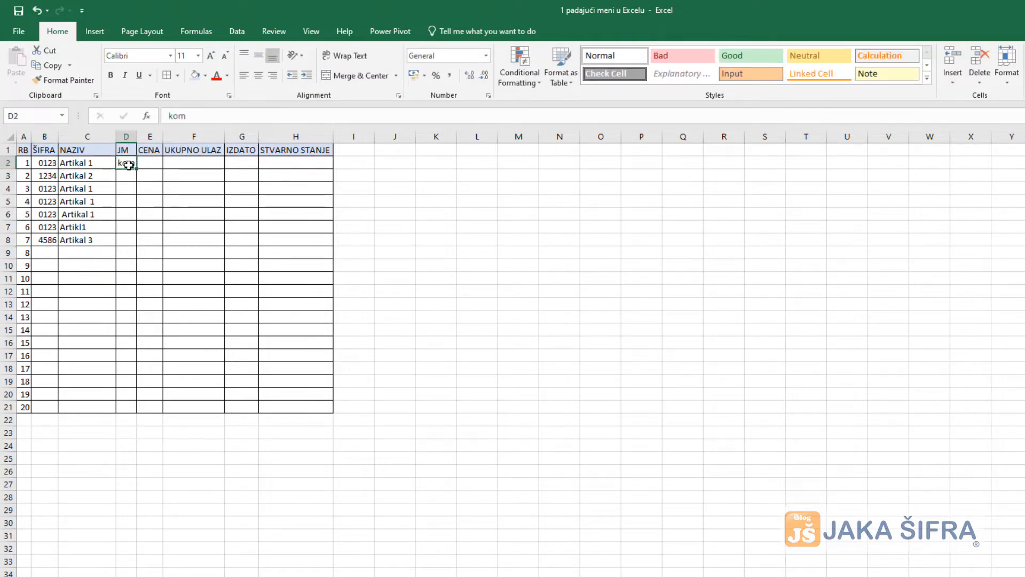
pyautogui.moveTo(133, 200); pyautogui.dragTo(137, 247)
pyautogui.click(128, 265)
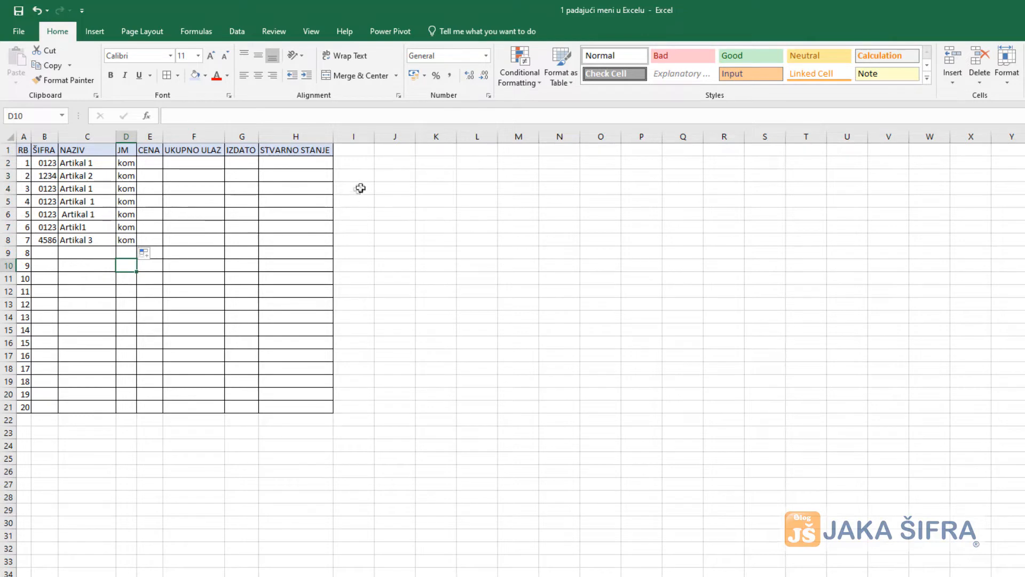
# Step: Copy the NAZIV header and the Artikal 1 entry from C1:C2 to K1:K2
pyautogui.click(431, 175)
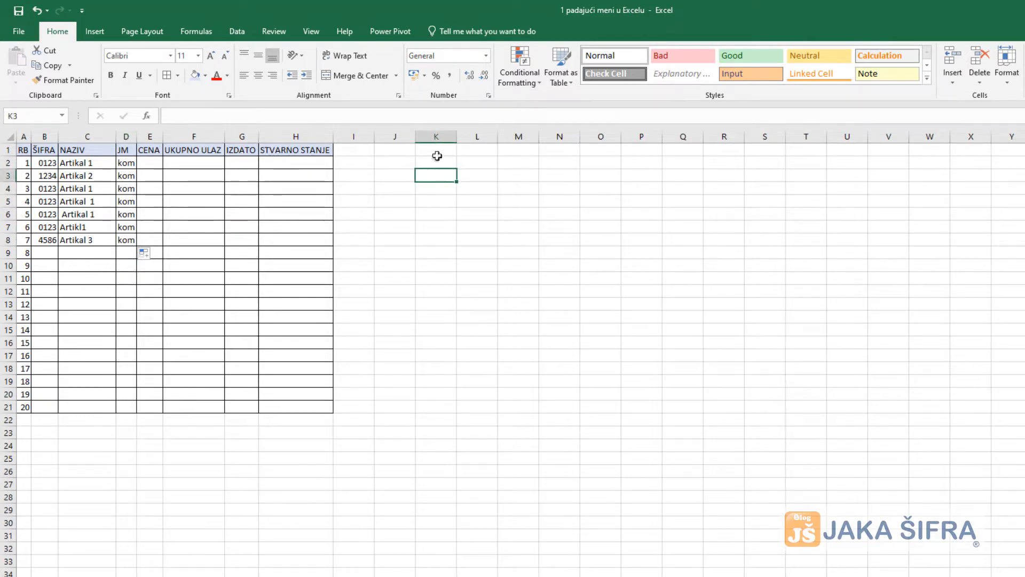
pyautogui.click(433, 164)
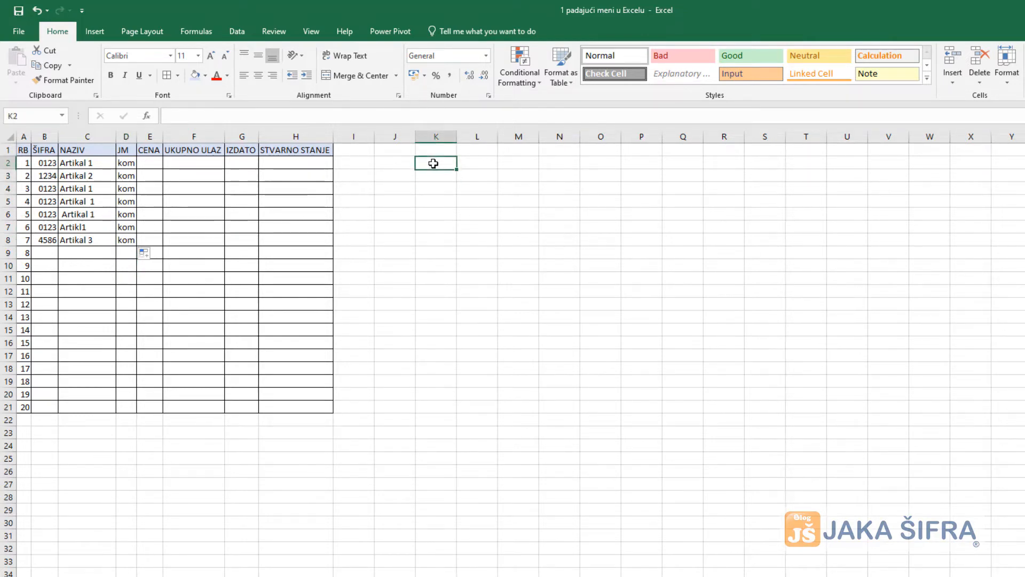
pyautogui.click(88, 164)
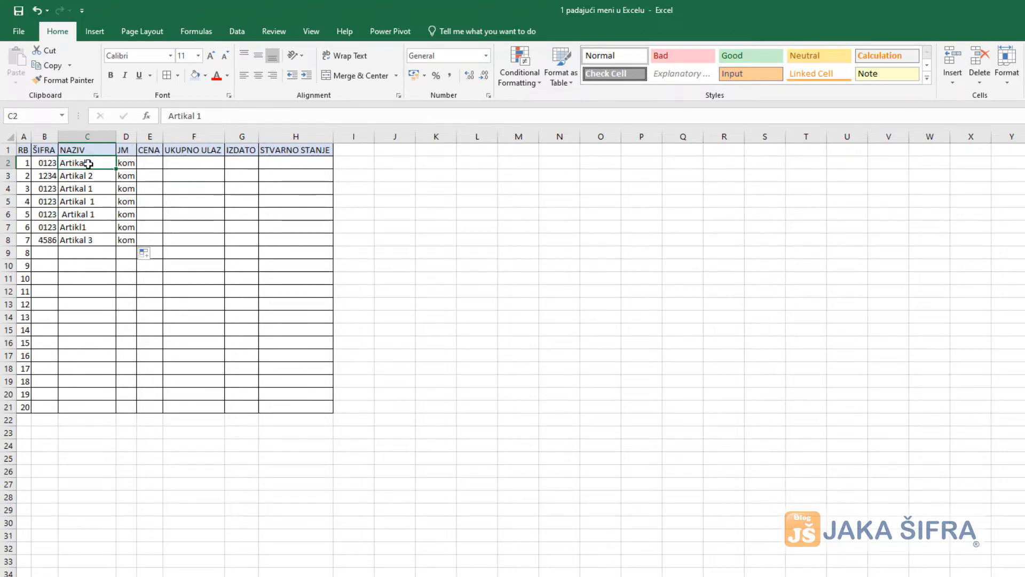
pyautogui.moveTo(88, 164); pyautogui.dragTo(87, 151)
pyautogui.rightClick(86, 152)
pyautogui.click(107, 177)
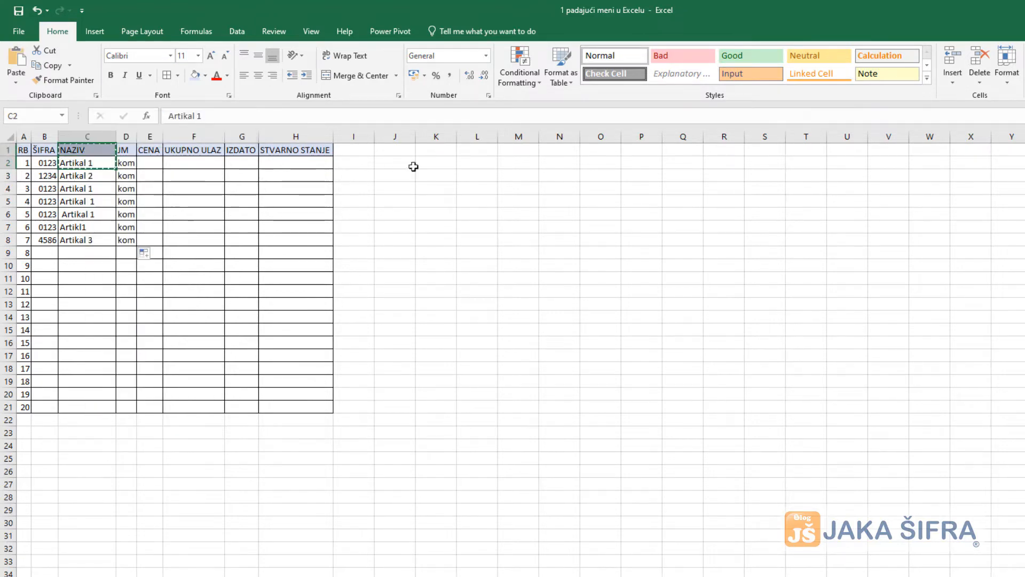
pyautogui.rightClick(425, 152)
pyautogui.click(454, 207)
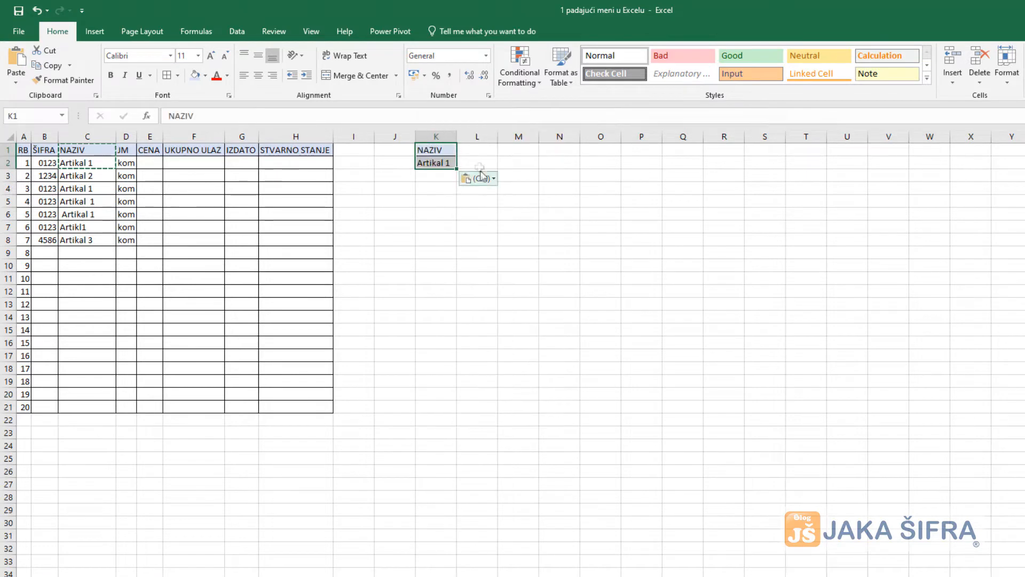
# Step: Enter the heading "Koliko puta se pojavljuje?" in L1 and widen column L to fit it
pyautogui.click(469, 153)
pyautogui.write('Koliko puta se pojav')
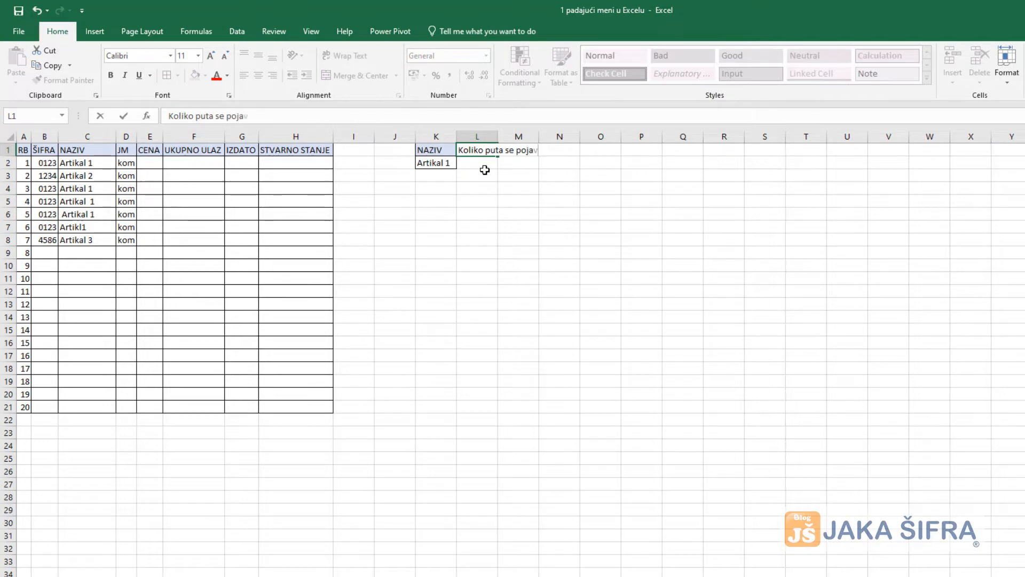
pyautogui.write('ljuje?')
pyautogui.press('Return')
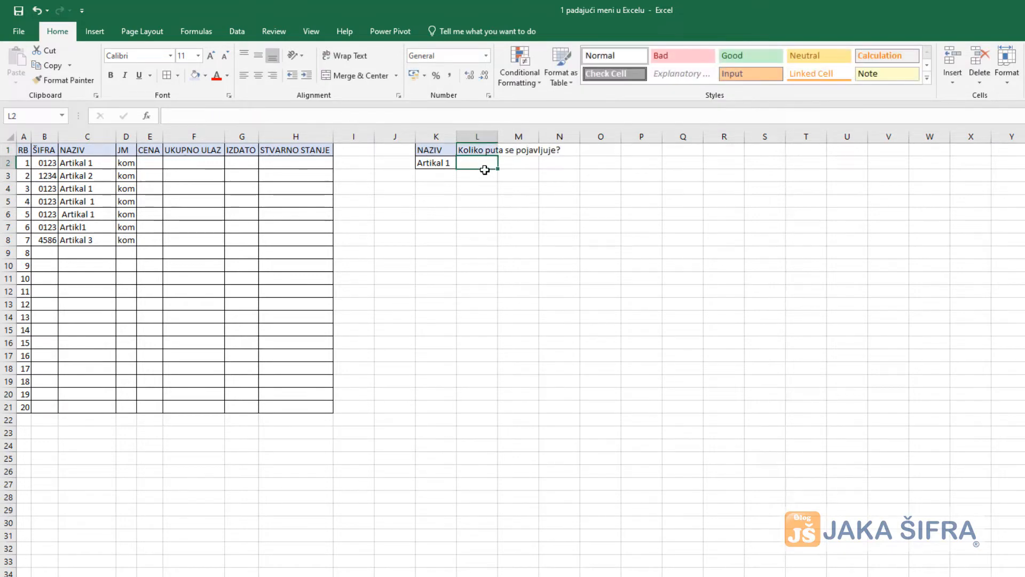
pyautogui.moveTo(497, 140); pyautogui.dragTo(564, 140)
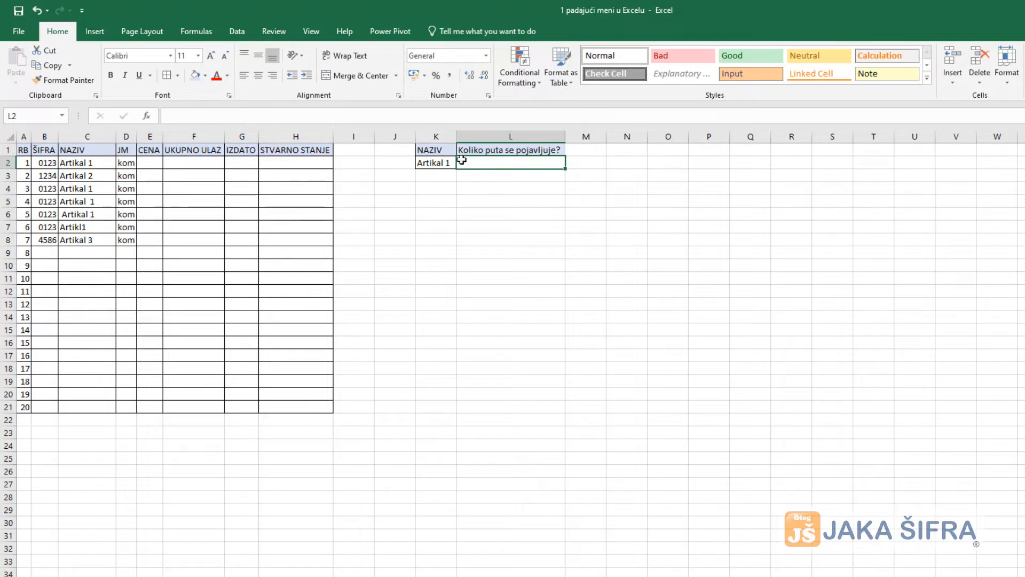
# Step: Fill the Artikal 1 entries in C2 and C4:C7 of the NAZIV column with yellow
pyautogui.click(92, 165)
pyautogui.click(93, 177)
pyautogui.click(94, 189)
pyautogui.click(94, 201)
pyautogui.click(95, 214)
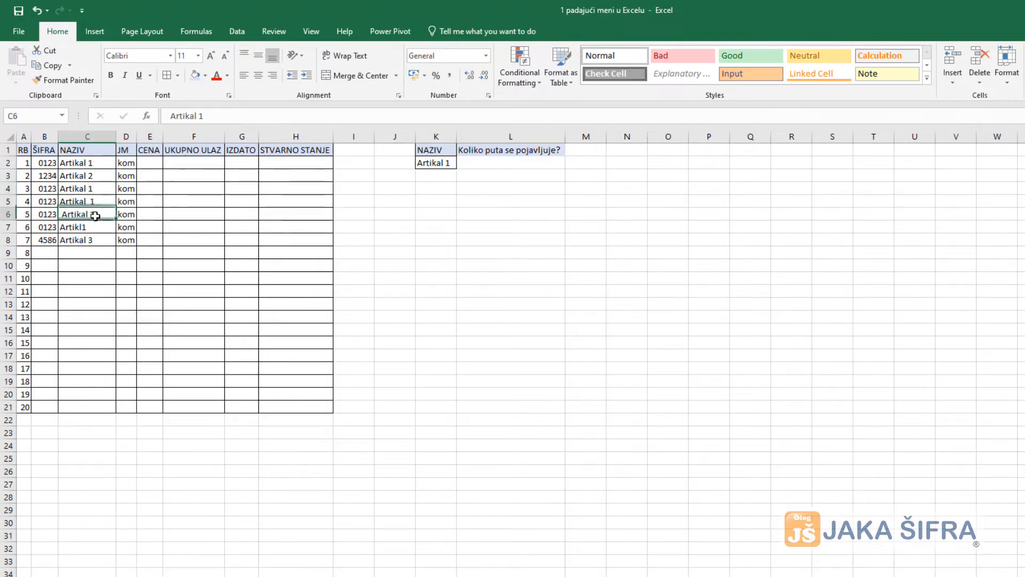
pyautogui.moveTo(89, 227); pyautogui.dragTo(94, 190)
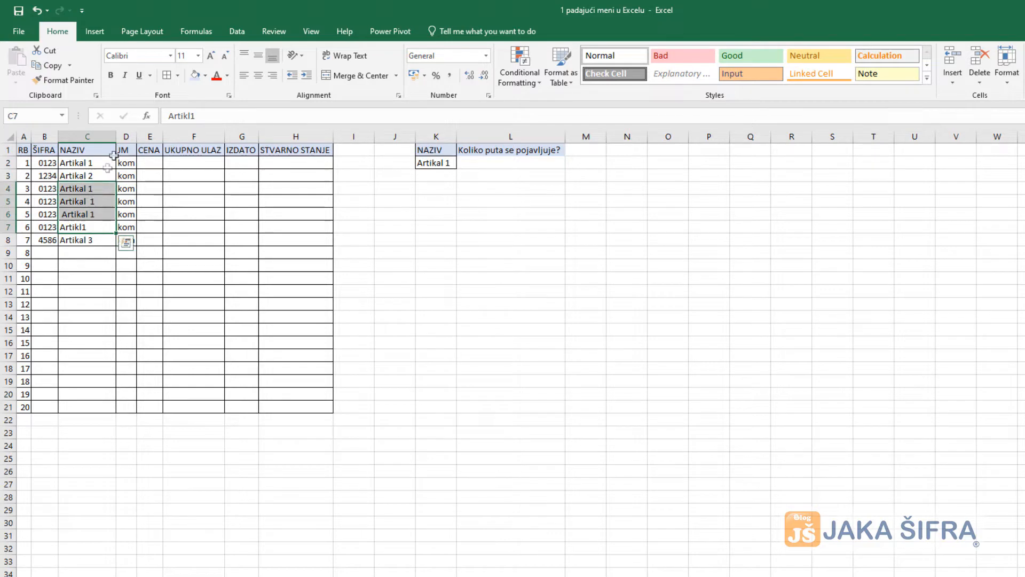
pyautogui.click(205, 75)
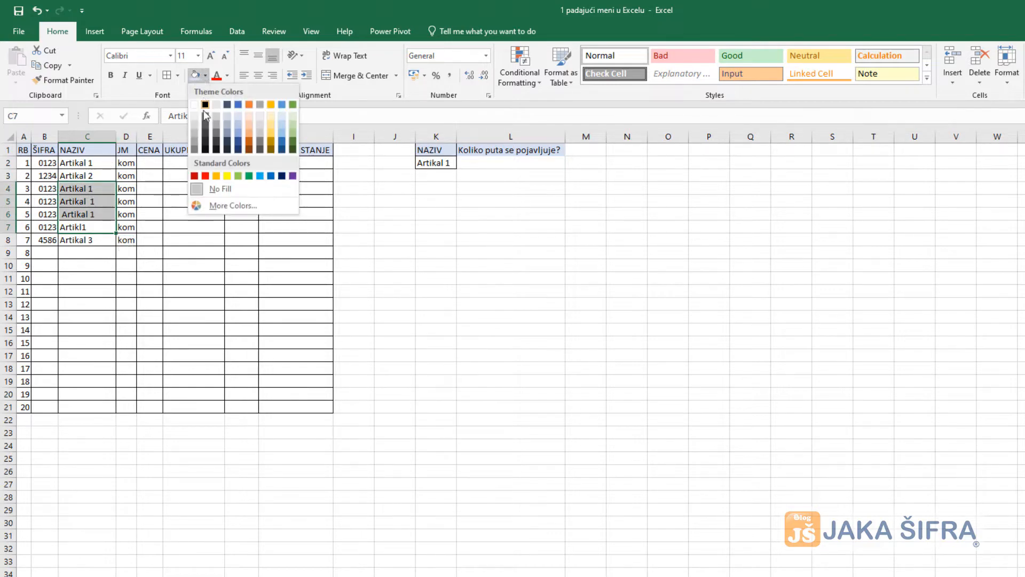
pyautogui.click(227, 176)
pyautogui.click(104, 163)
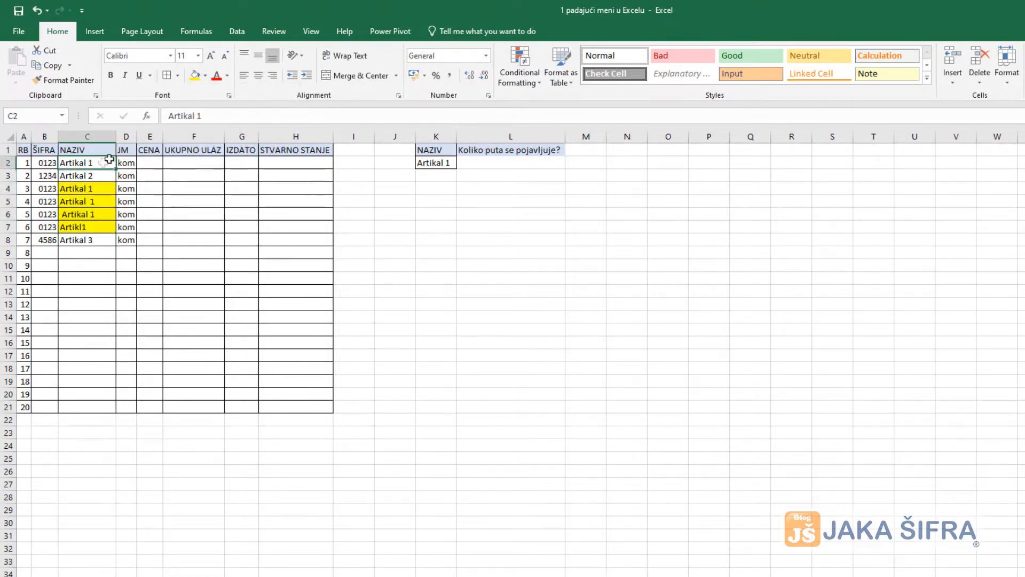
pyautogui.click(194, 77)
pyautogui.click(177, 202)
# Step: Add borders to the heading cell L1 and the empty result cell L2
pyautogui.click(467, 160)
pyautogui.click(167, 75)
pyautogui.click(477, 217)
pyautogui.click(508, 158)
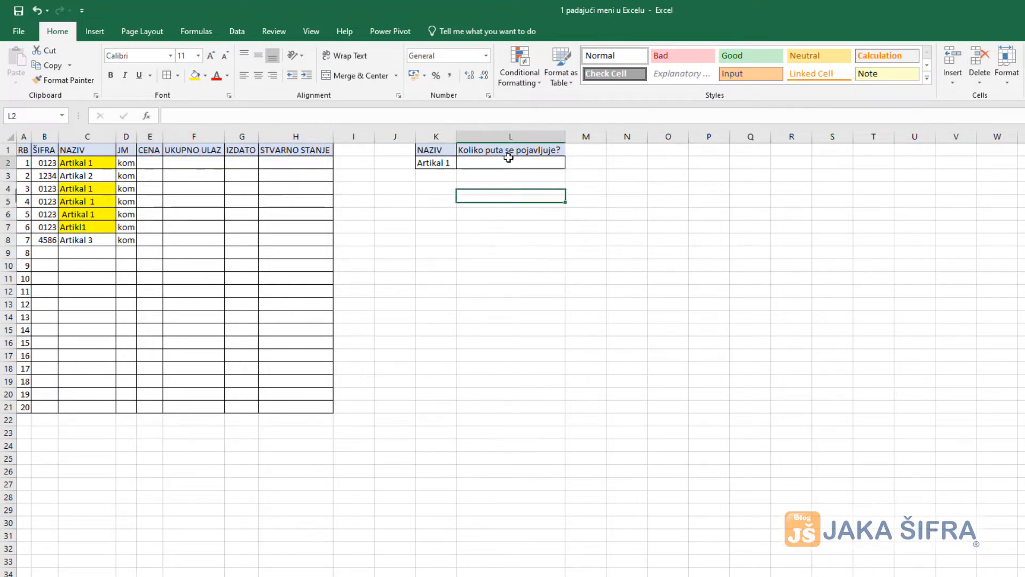
pyautogui.click(504, 149)
pyautogui.click(167, 76)
pyautogui.click(486, 200)
# Step: Count how often the K2 article occurs by entering =COUNTIFS(C2:C21;K2) in L2
pyautogui.click(502, 161)
pyautogui.write('=')
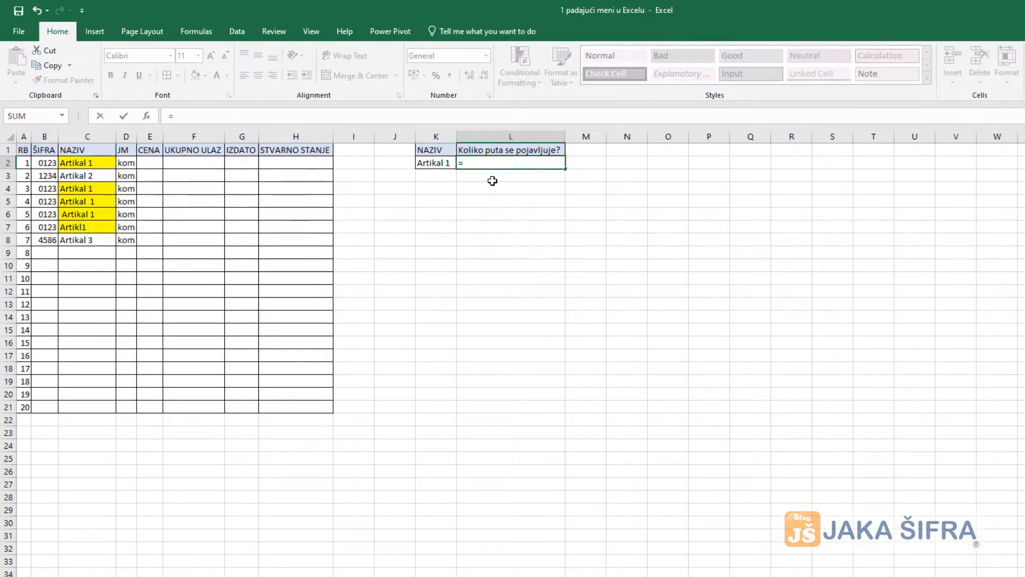
pyautogui.write('countifs')
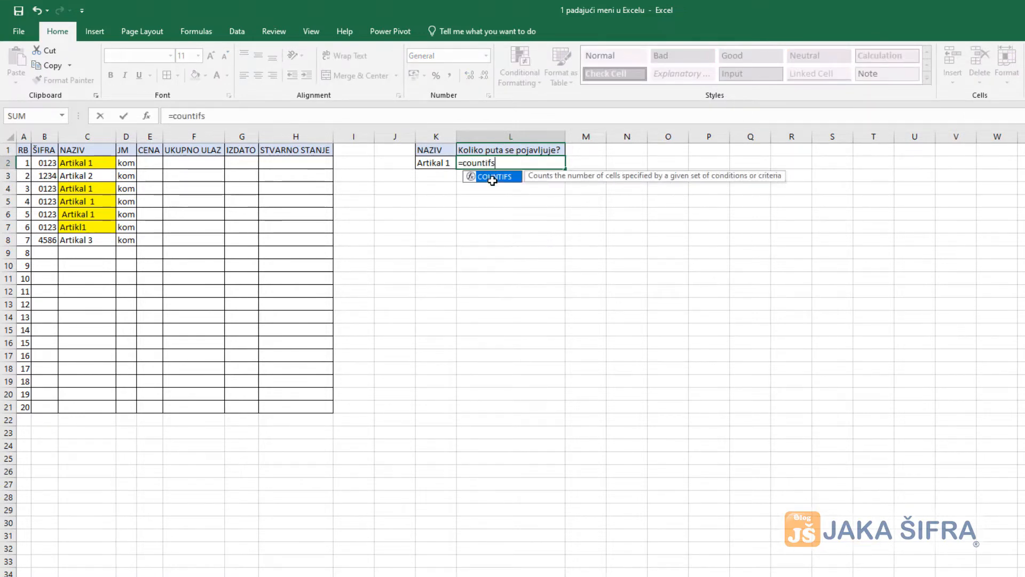
pyautogui.write('(')
pyautogui.moveTo(92, 168); pyautogui.dragTo(74, 412)
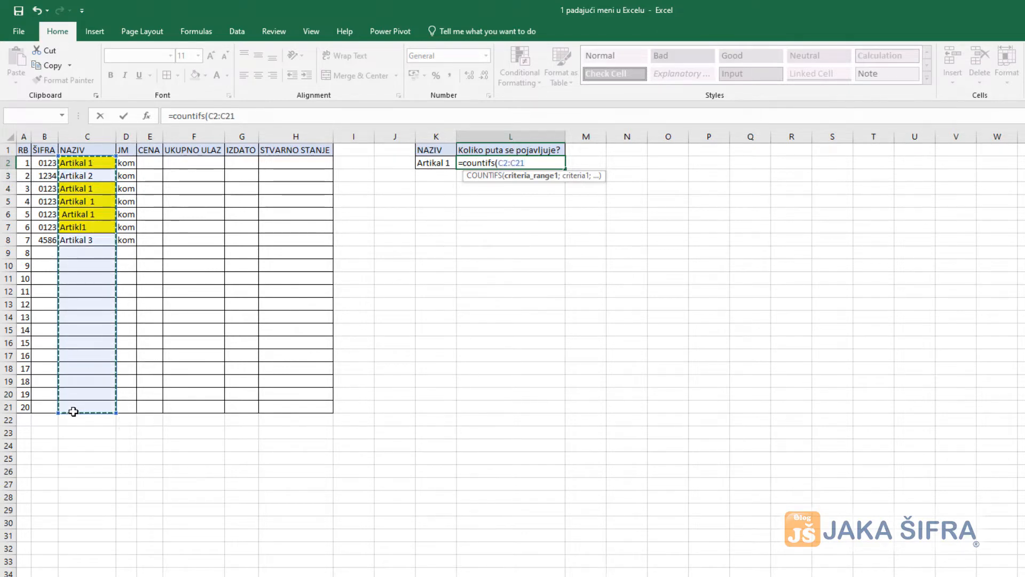
pyautogui.write(';')
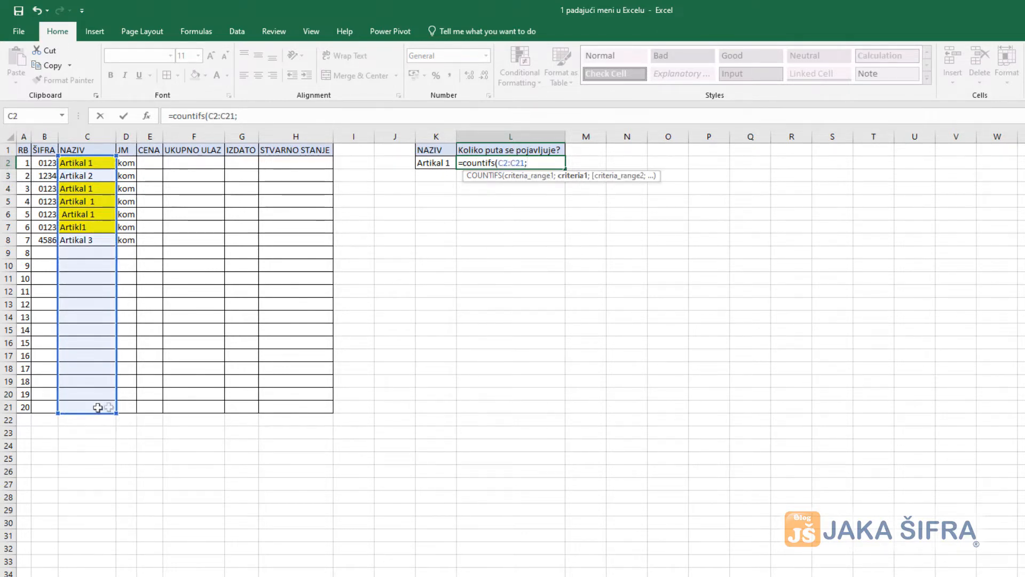
pyautogui.click(443, 160)
pyautogui.press('Return')
pyautogui.click(555, 165)
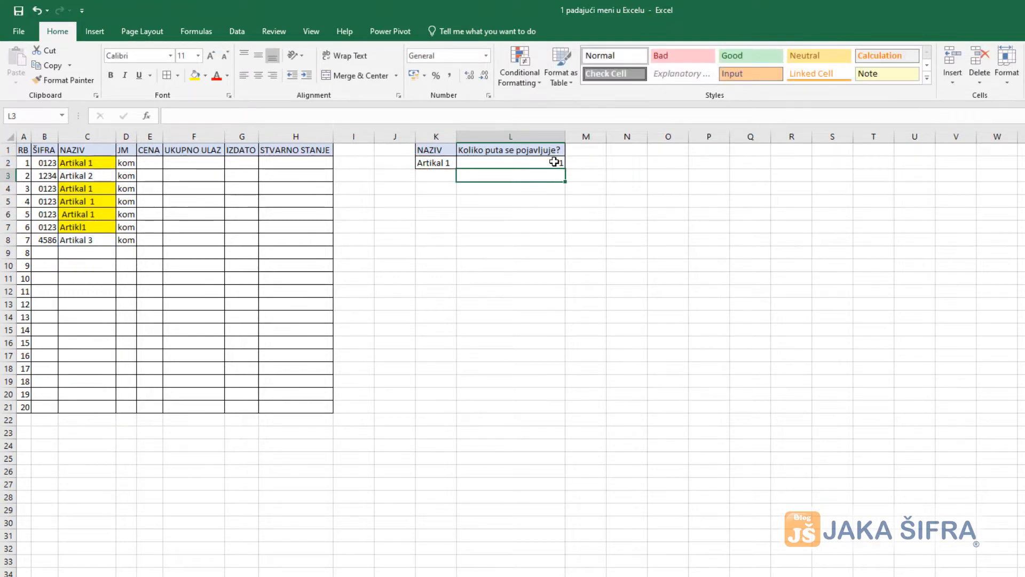
# Step: Compare the entries in C2, C4 and C5 with K2, checking C4 and C5 for extra spaces
pyautogui.click(105, 162)
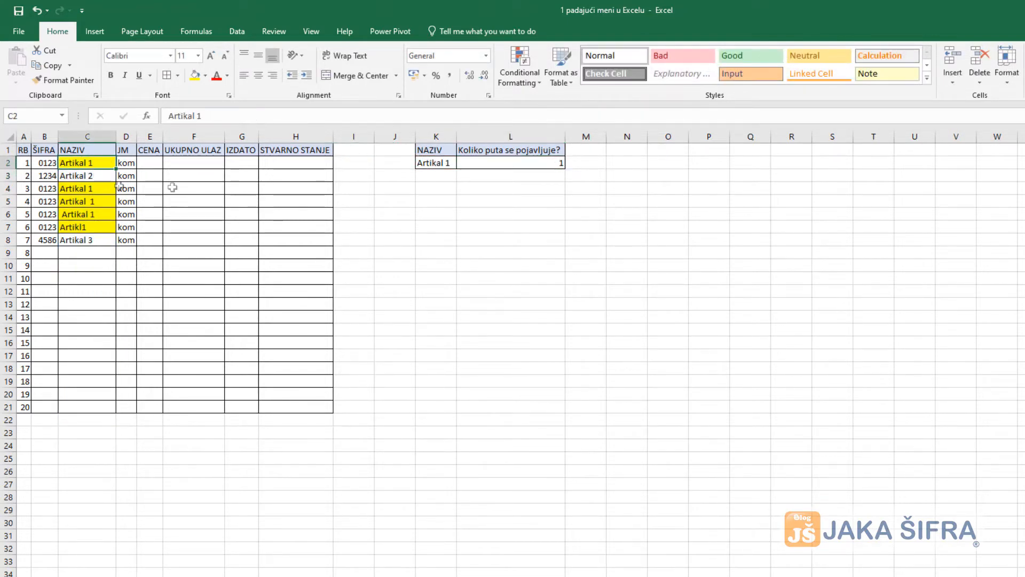
pyautogui.click(439, 164)
pyautogui.click(101, 187)
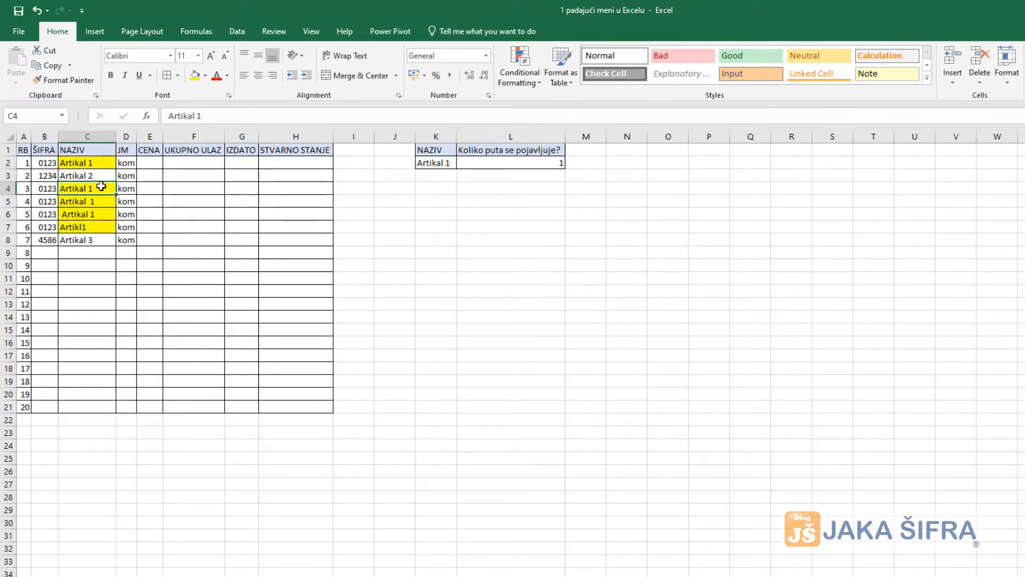
pyautogui.doubleClick(102, 188)
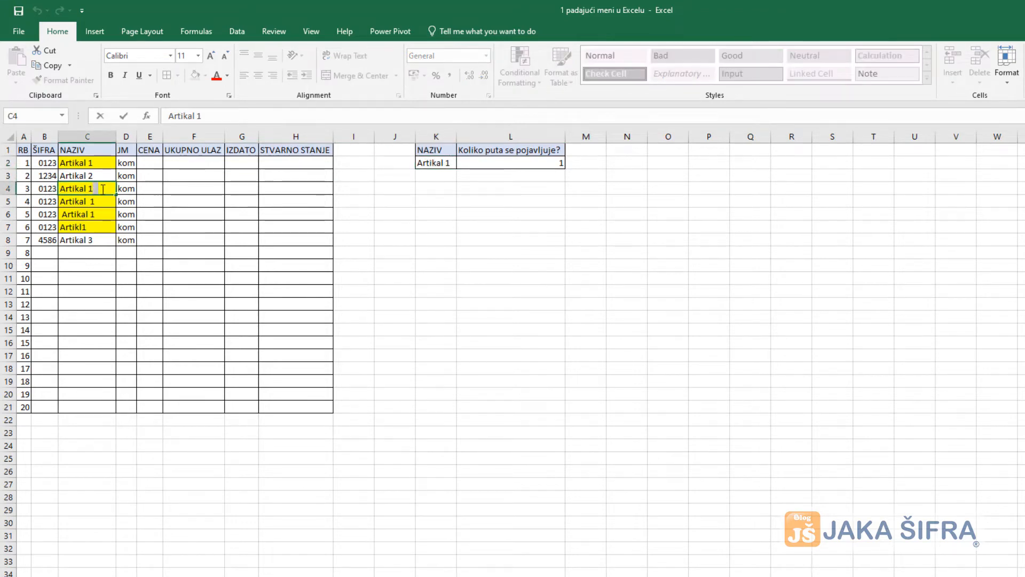
pyautogui.click(96, 202)
pyautogui.doubleClick(94, 201)
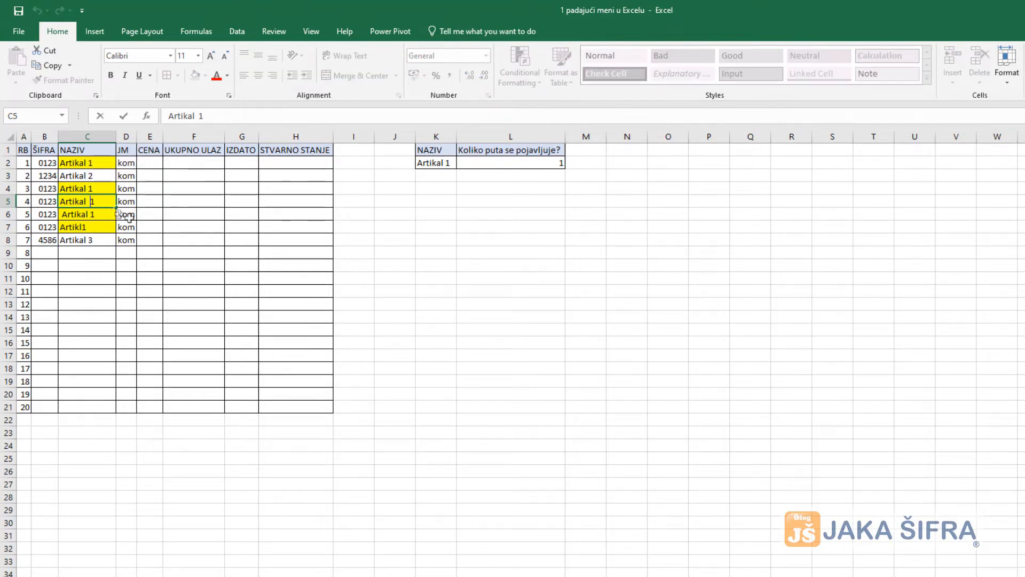
pyautogui.click(305, 214)
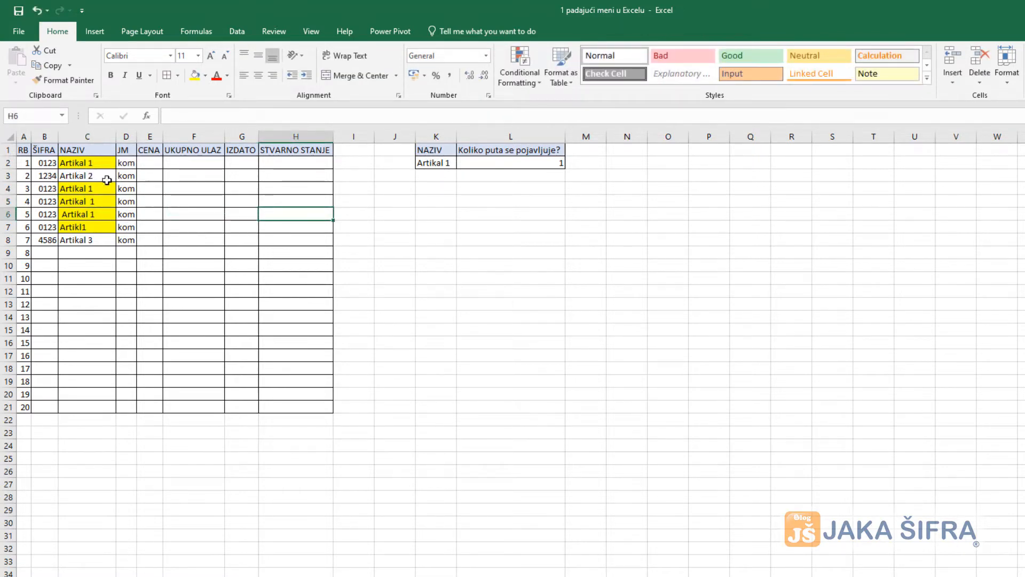
# Step: Copy the article names in C2:C8 and paste them as values from A2 on the Lista artikla sheet
pyautogui.moveTo(101, 162); pyautogui.dragTo(100, 403)
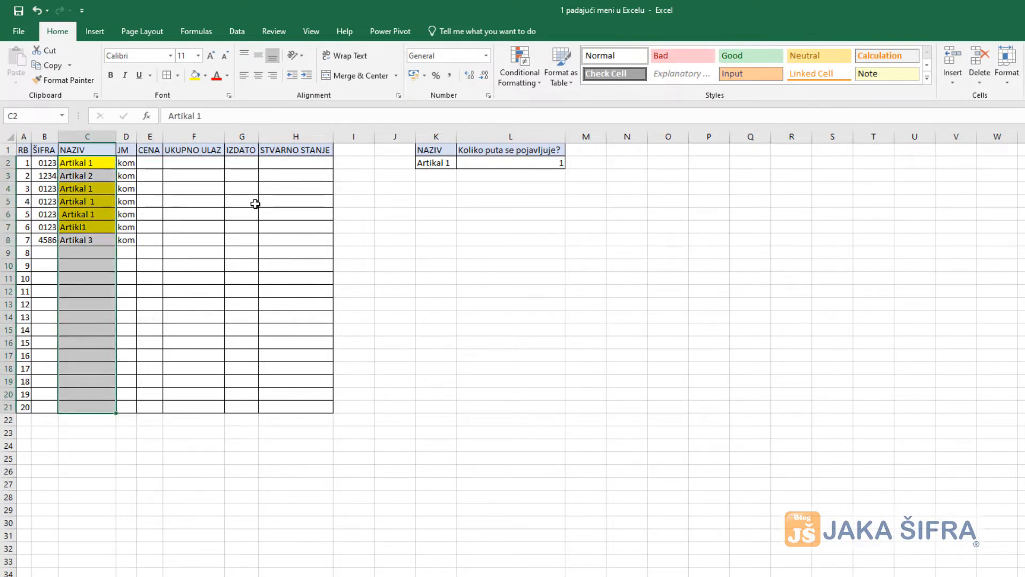
pyautogui.moveTo(81, 169); pyautogui.dragTo(75, 240)
pyautogui.hotkey('ctrl', 'c')
pyautogui.rightClick(88, 215)
pyautogui.click(108, 238)
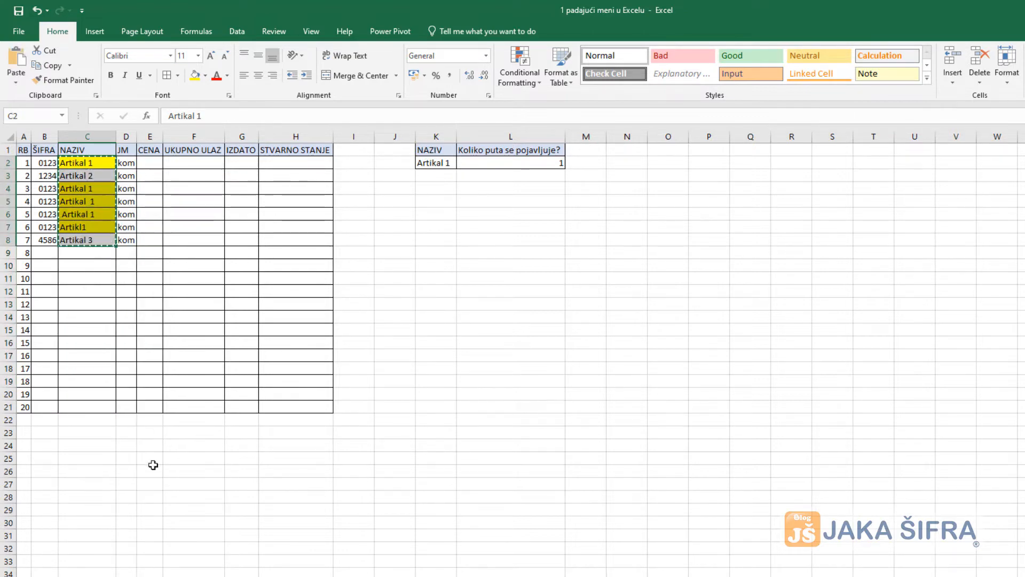
pyautogui.click(163, 576)
pyautogui.rightClick(44, 162)
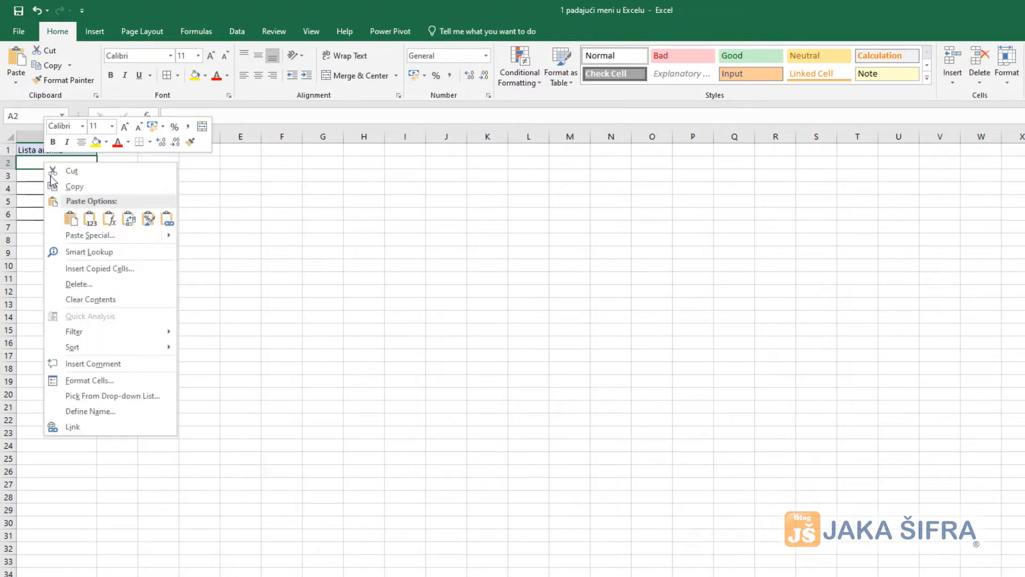
pyautogui.click(85, 216)
# Step: Run Remove Duplicates on column A of the Lista artikla sheet, treating the first row as a header
pyautogui.click(66, 131)
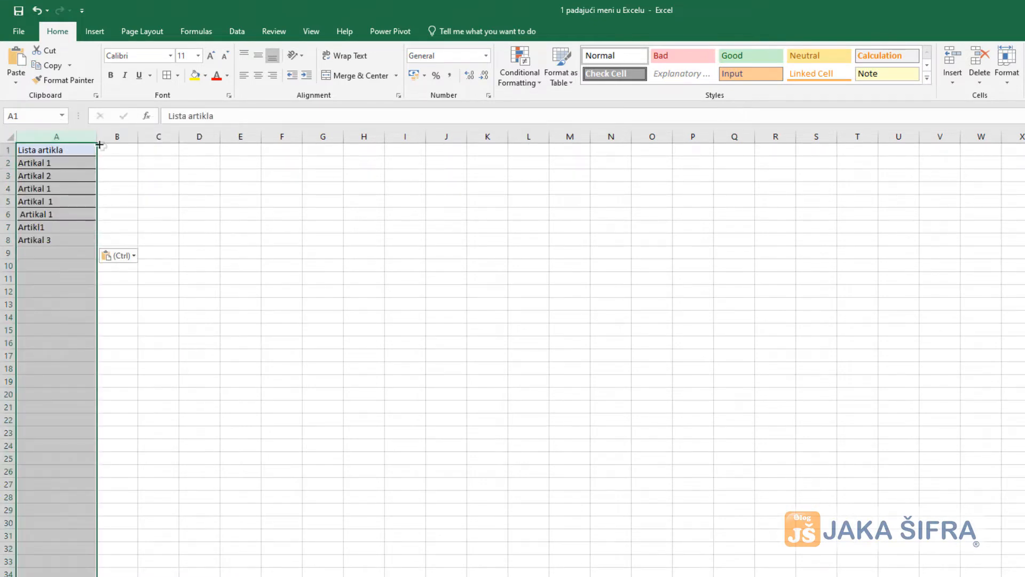
pyautogui.click(238, 33)
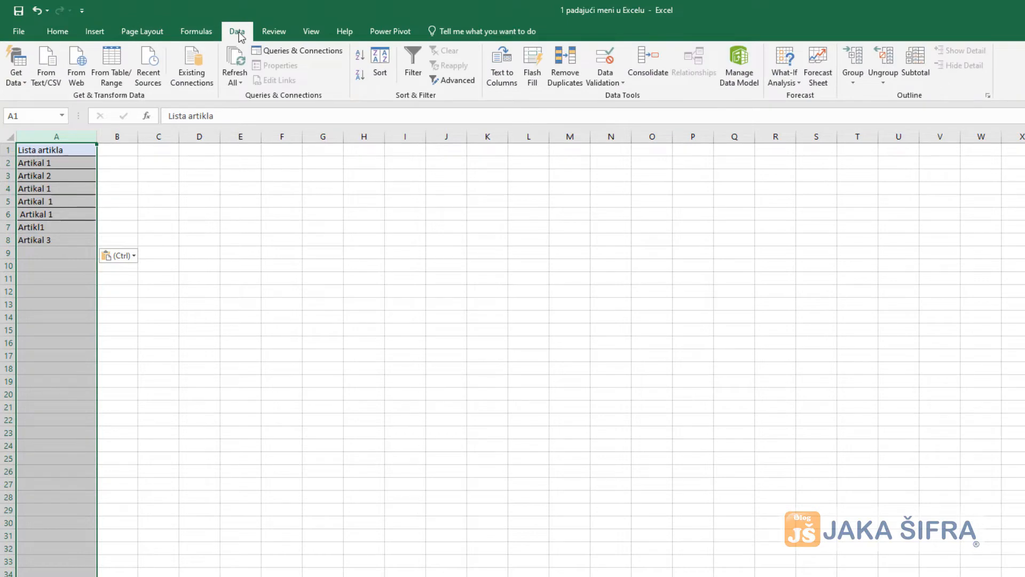
pyautogui.click(565, 64)
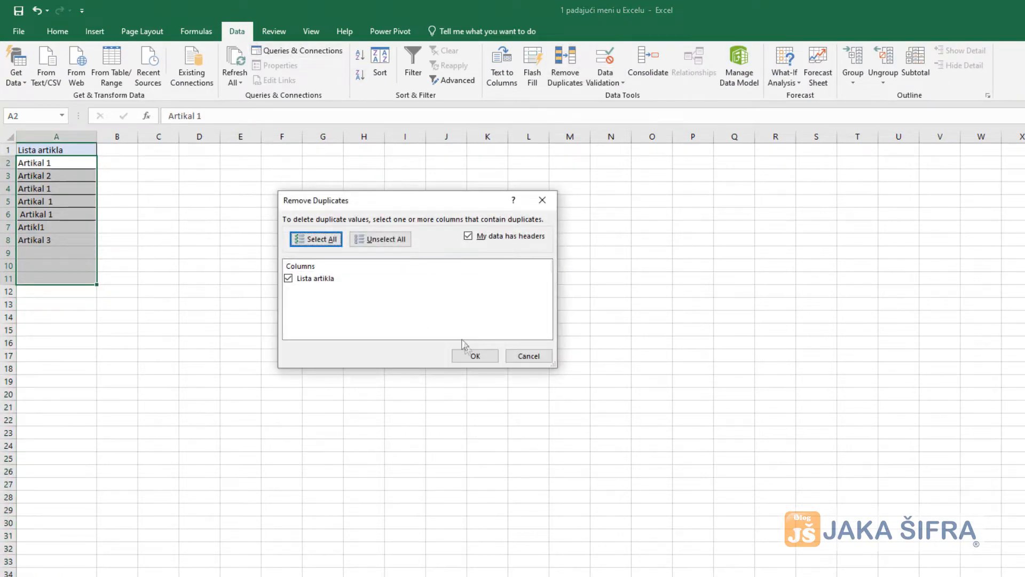
pyautogui.click(476, 356)
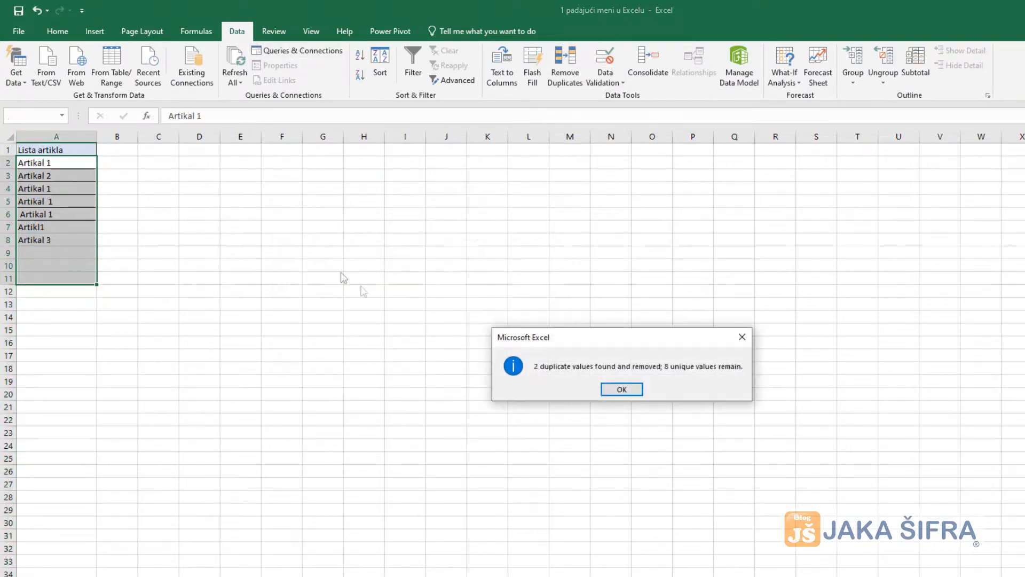
pyautogui.click(613, 389)
pyautogui.click(208, 253)
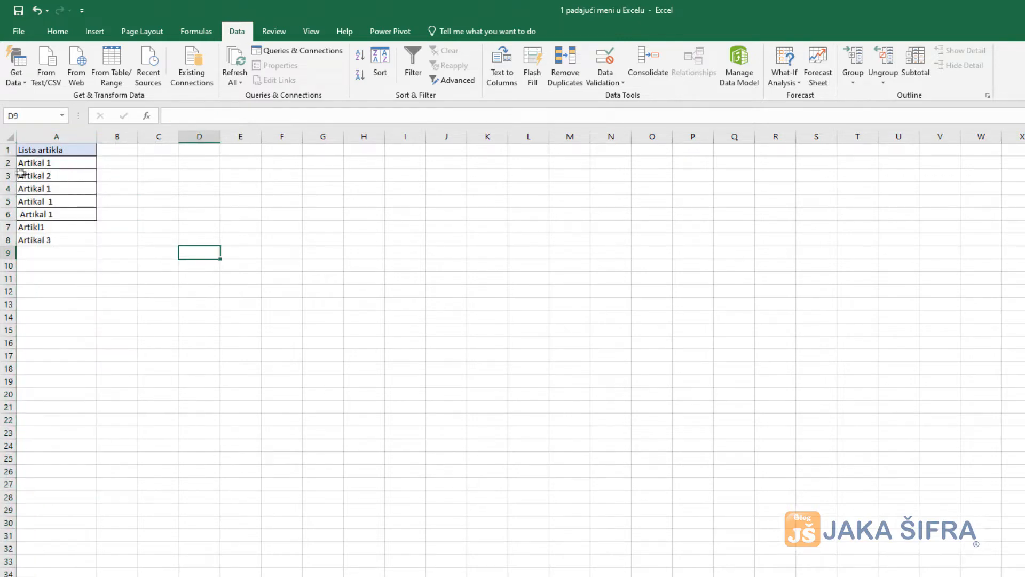
# Step: Delete rows 4 to 7 containing the repeated and mistyped Artikal 1 entries, and add borders to the Artikal 3 cell
pyautogui.click(51, 163)
pyautogui.click(60, 191)
pyautogui.click(58, 202)
pyautogui.click(60, 214)
pyautogui.click(41, 230)
pyautogui.moveTo(4, 226); pyautogui.dragTo(7, 189)
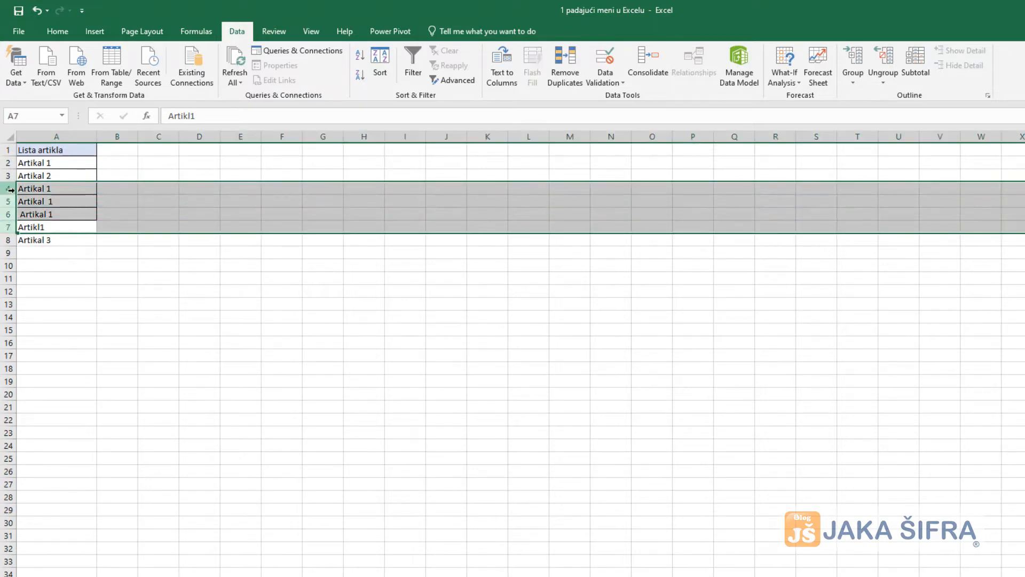
pyautogui.rightClick(11, 191)
pyautogui.click(48, 296)
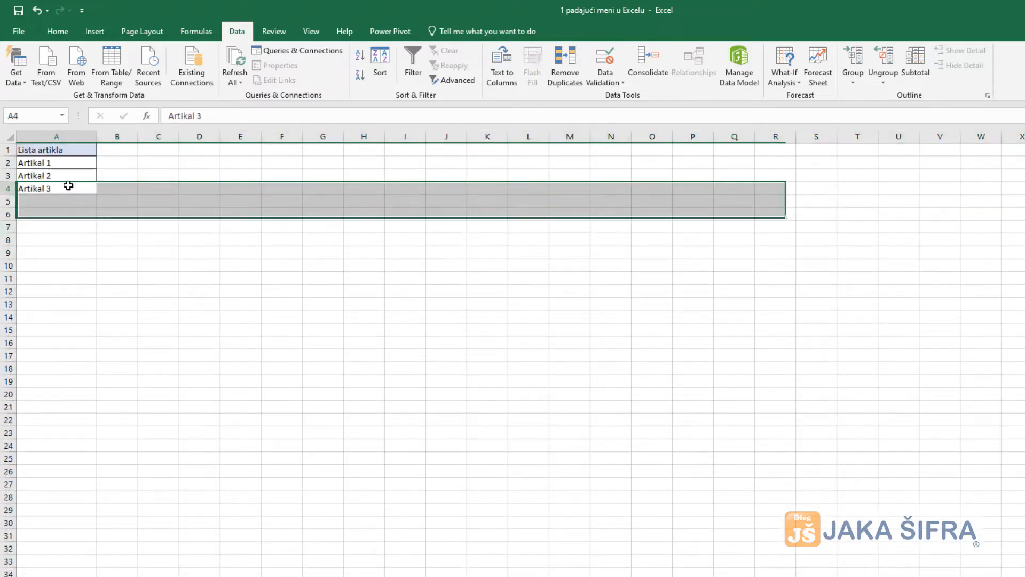
pyautogui.click(69, 187)
pyautogui.click(58, 32)
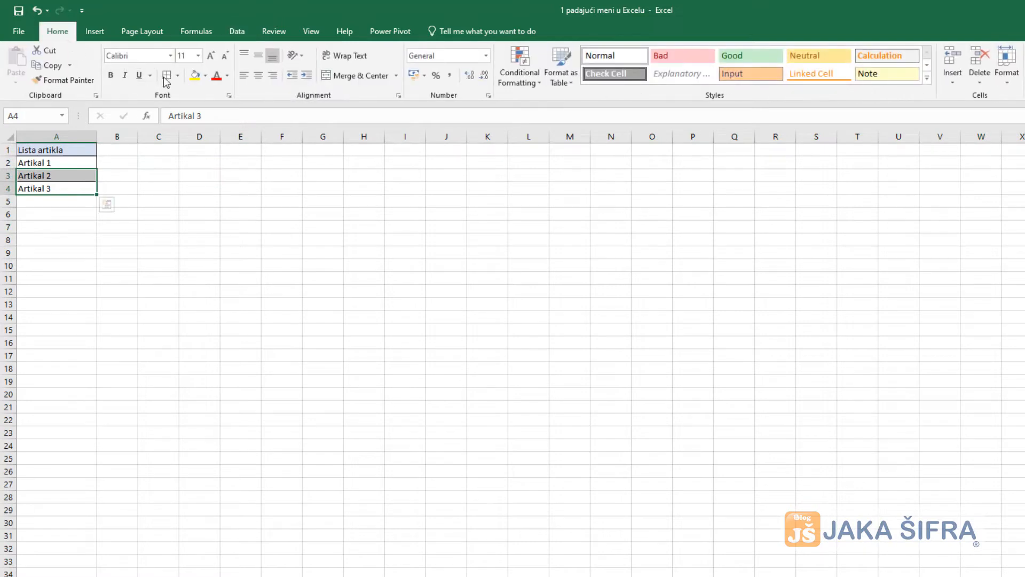
# Step: Define the name Lista with Workbook scope for the article names in A2:A4
pyautogui.click(65, 162)
pyautogui.moveTo(65, 162); pyautogui.dragTo(59, 188)
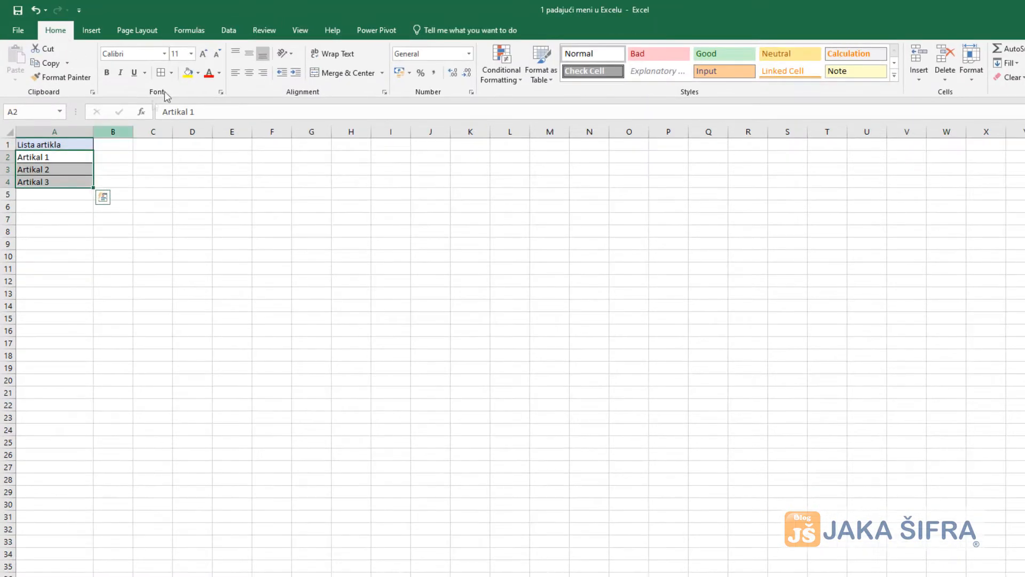
pyautogui.click(203, 34)
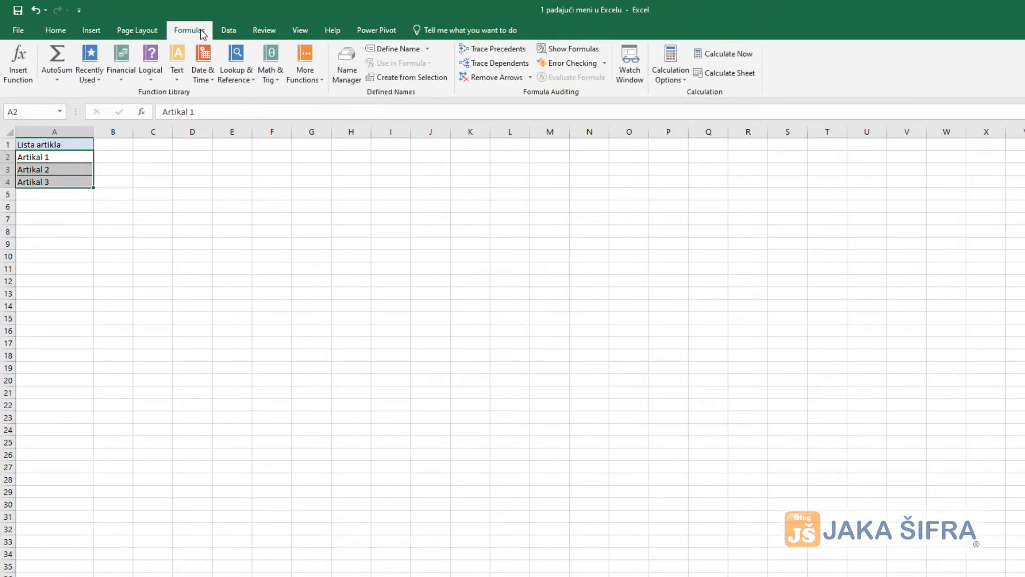
pyautogui.click(396, 49)
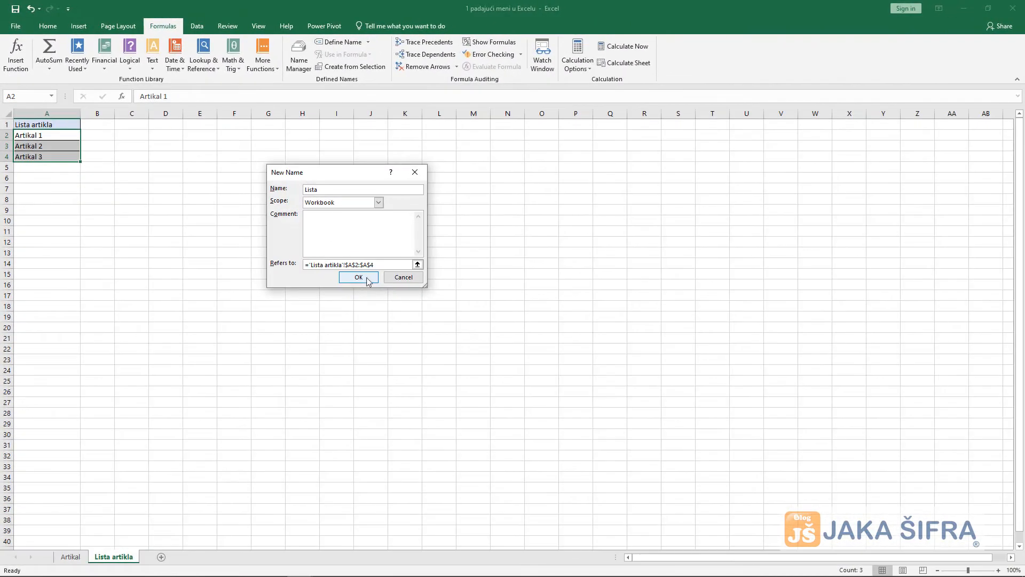
pyautogui.click(366, 279)
pyautogui.click(188, 203)
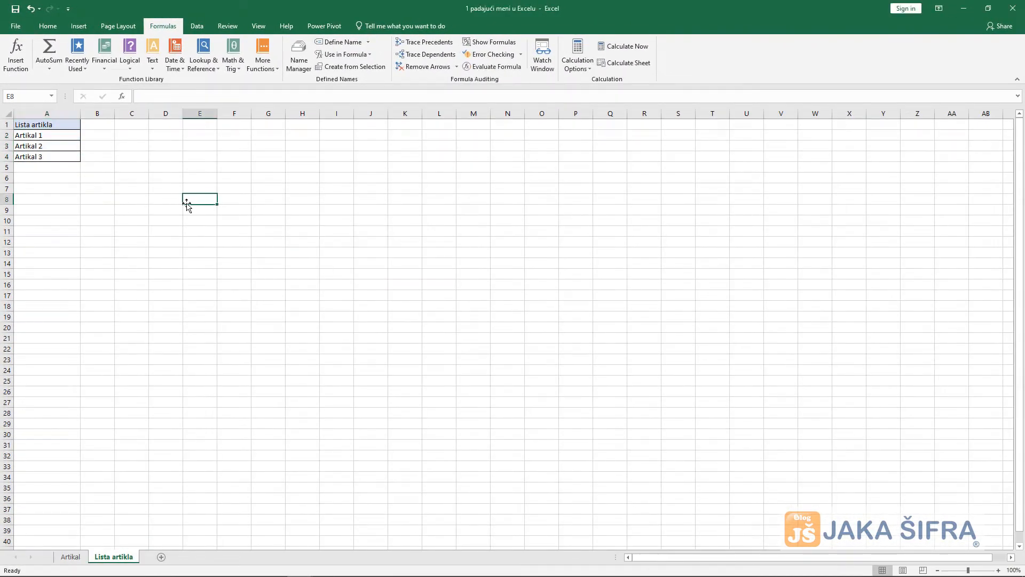
# Step: Open data validation for the NAZIV cells C2:C21 on the Artikal sheet and restrict the allowed values to a List
pyautogui.click(71, 557)
pyautogui.click(125, 323)
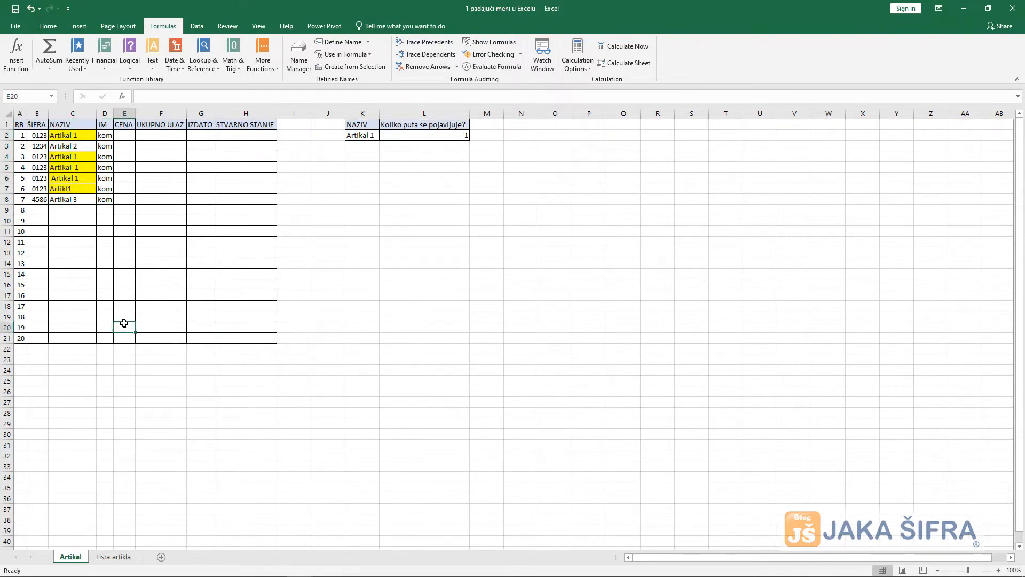
pyautogui.moveTo(83, 140); pyautogui.dragTo(64, 337)
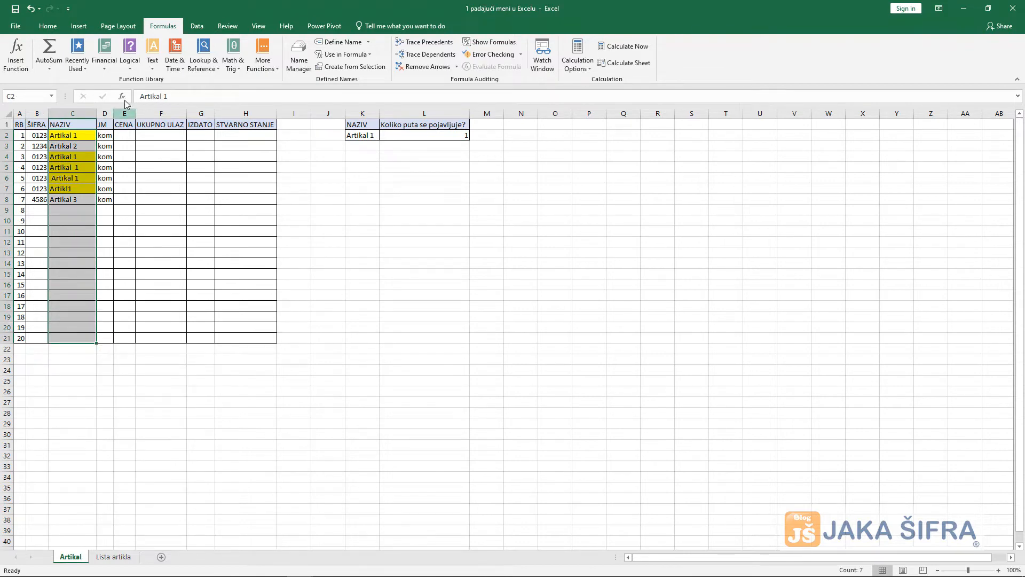
pyautogui.click(198, 26)
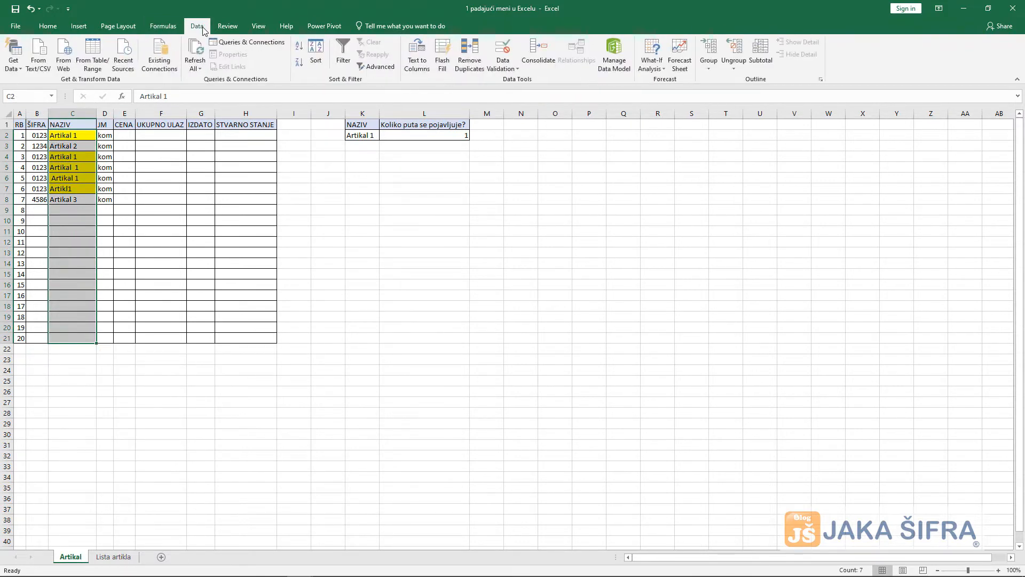
pyautogui.click(501, 69)
pyautogui.click(516, 81)
pyautogui.moveTo(325, 143); pyautogui.dragTo(295, 122)
pyautogui.click(235, 150)
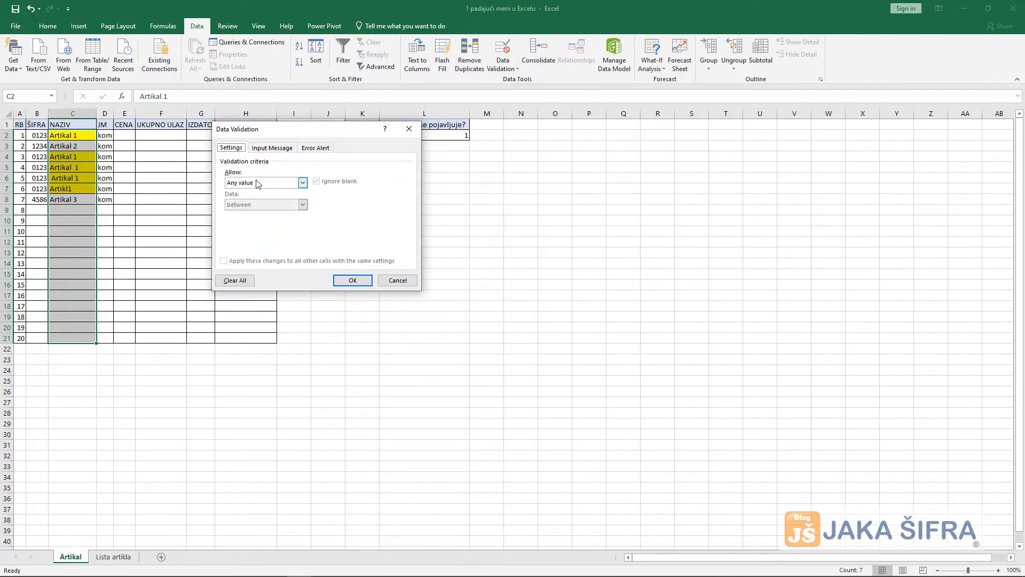
pyautogui.click(259, 183)
pyautogui.click(239, 216)
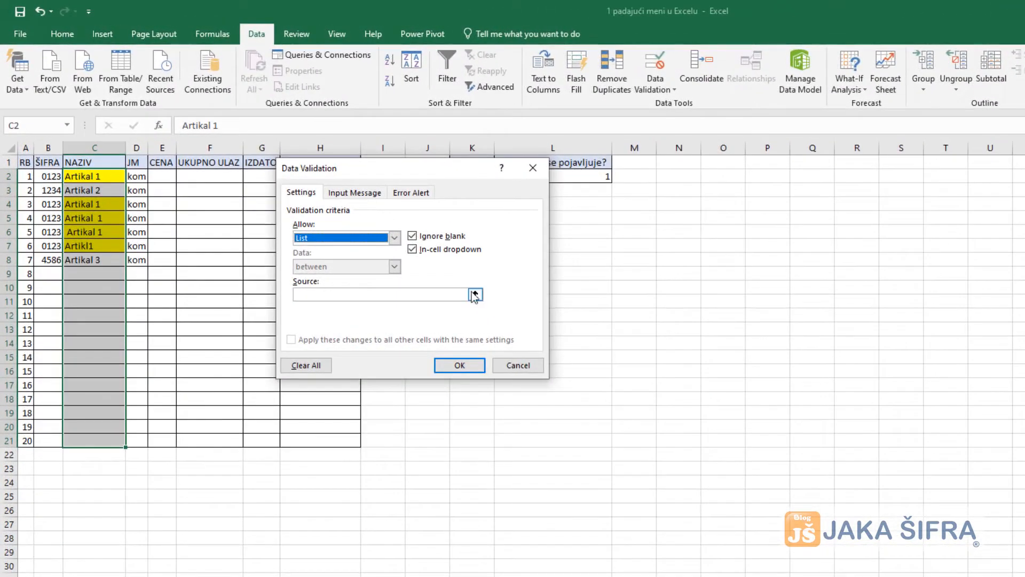
# Step: Set the validation list source to =Lista and apply the rule to the NAZIV cells
pyautogui.click(474, 294)
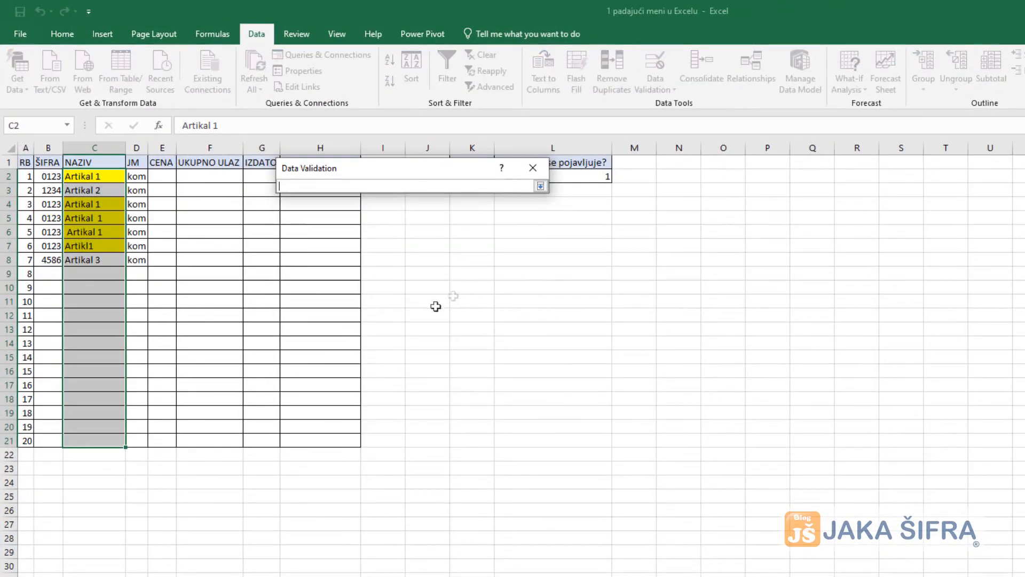
pyautogui.click(96, 576)
pyautogui.moveTo(78, 178); pyautogui.dragTo(81, 317)
pyautogui.moveTo(67, 177); pyautogui.dragTo(63, 204)
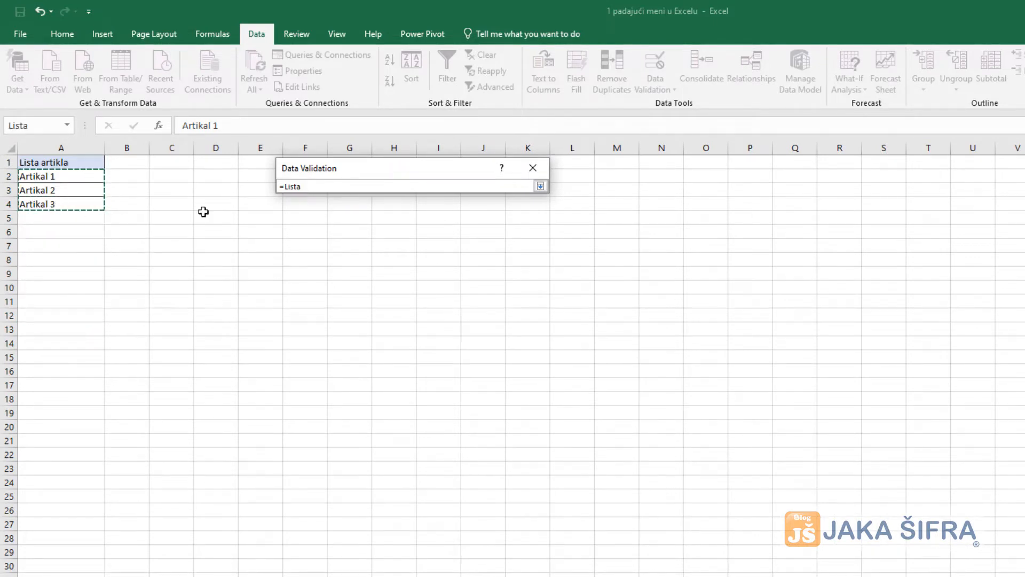
pyautogui.click(540, 187)
pyautogui.moveTo(327, 295); pyautogui.dragTo(251, 322)
pyautogui.write('=')
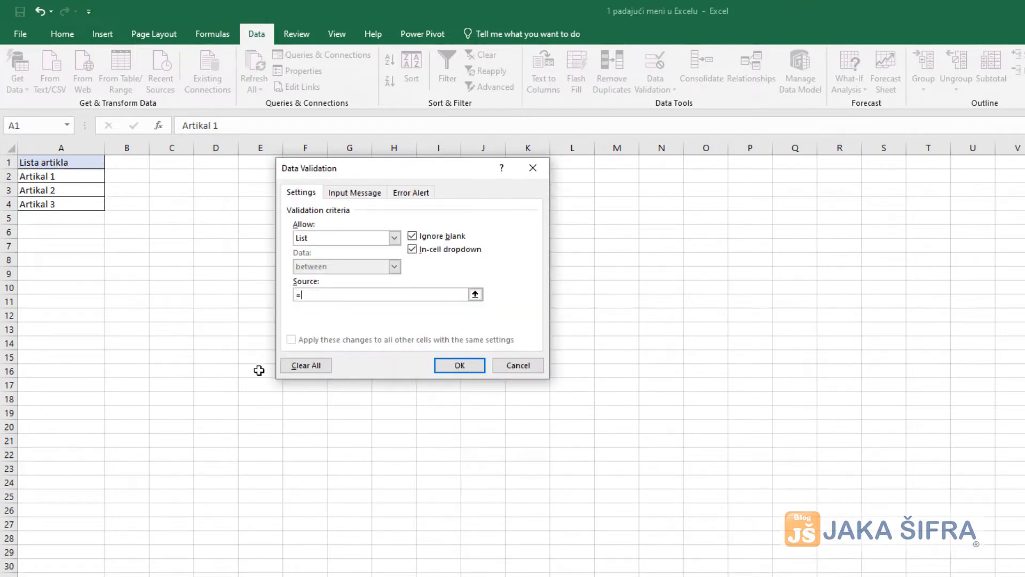
pyautogui.write('Lista')
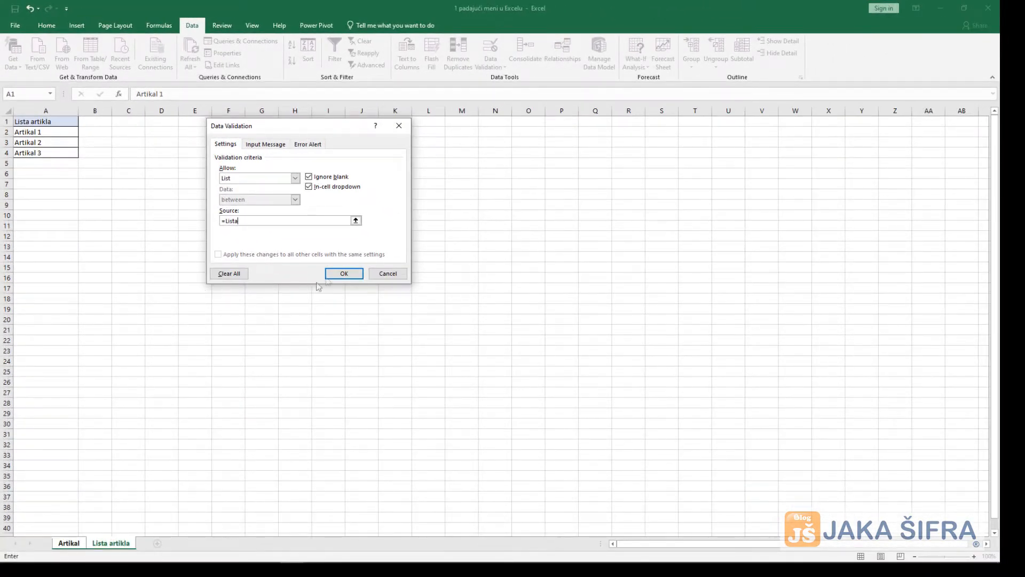
pyautogui.click(343, 274)
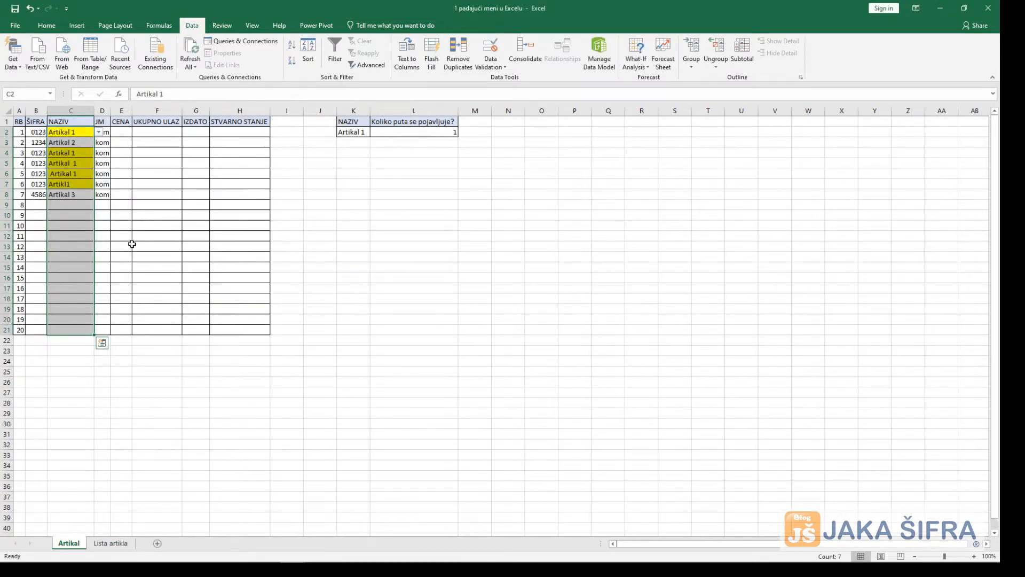
# Step: Check the drop-down lists in C2 and C12 of the NAZIV column, choosing Artikal 1 in C2
pyautogui.click(98, 131)
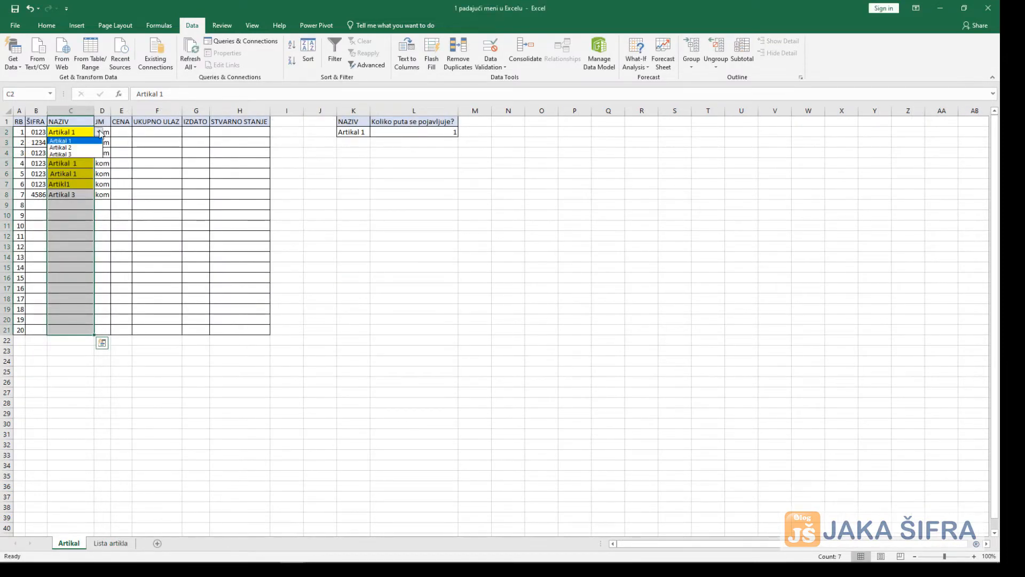
pyautogui.click(84, 140)
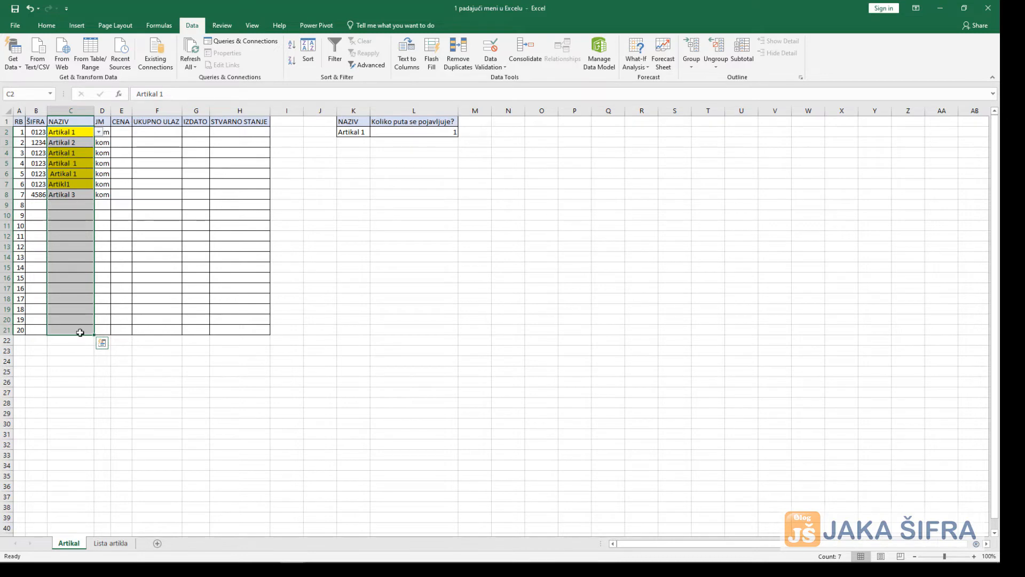
pyautogui.click(79, 331)
pyautogui.click(84, 236)
pyautogui.click(99, 237)
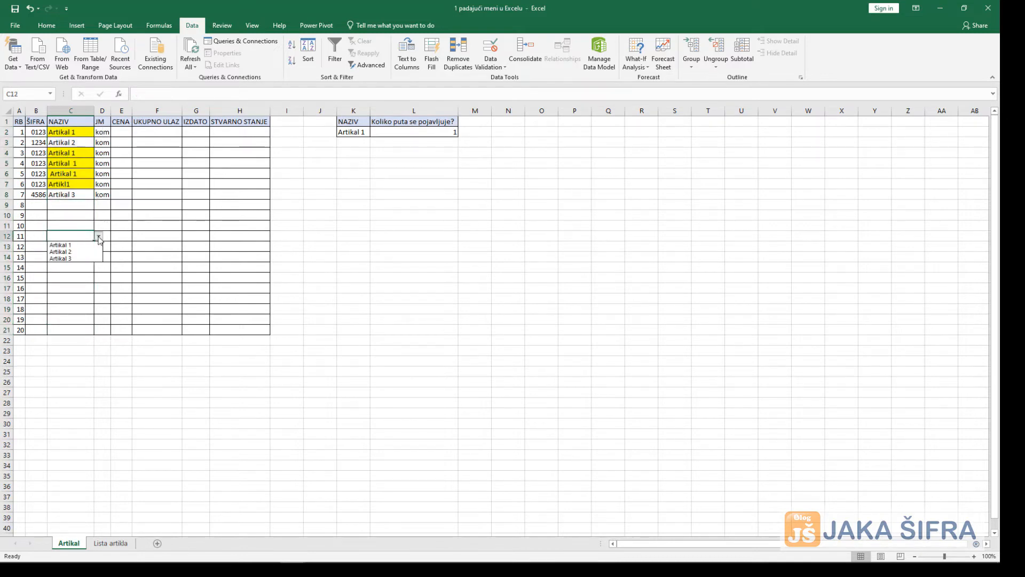
pyautogui.click(98, 237)
# Step: Add a validation input message to C2:C21, titled "Unesite naziv iz liste artikla" with the text "Izaberite artikal iz liste artikla"
pyautogui.moveTo(75, 330); pyautogui.dragTo(81, 136)
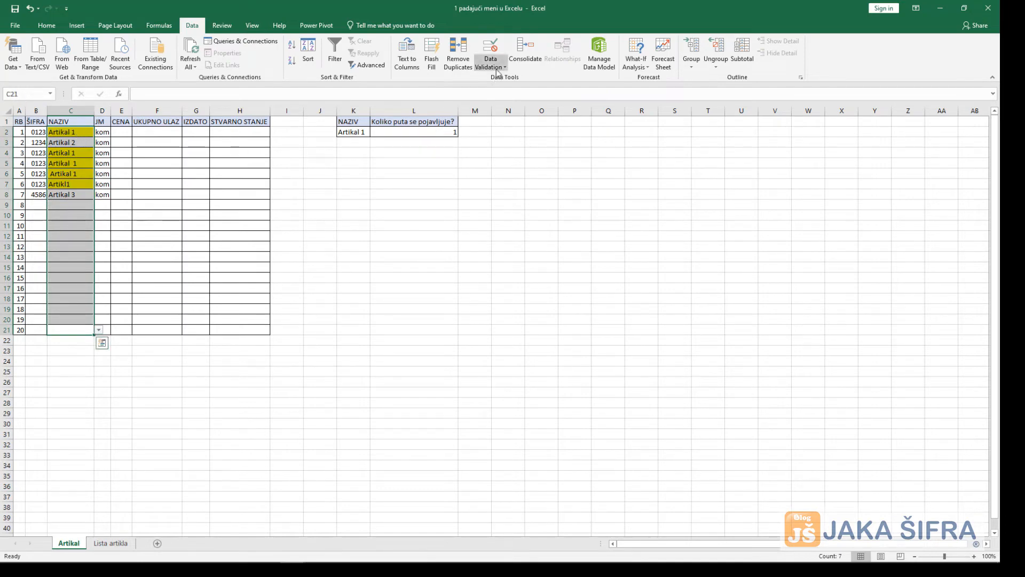
pyautogui.click(490, 48)
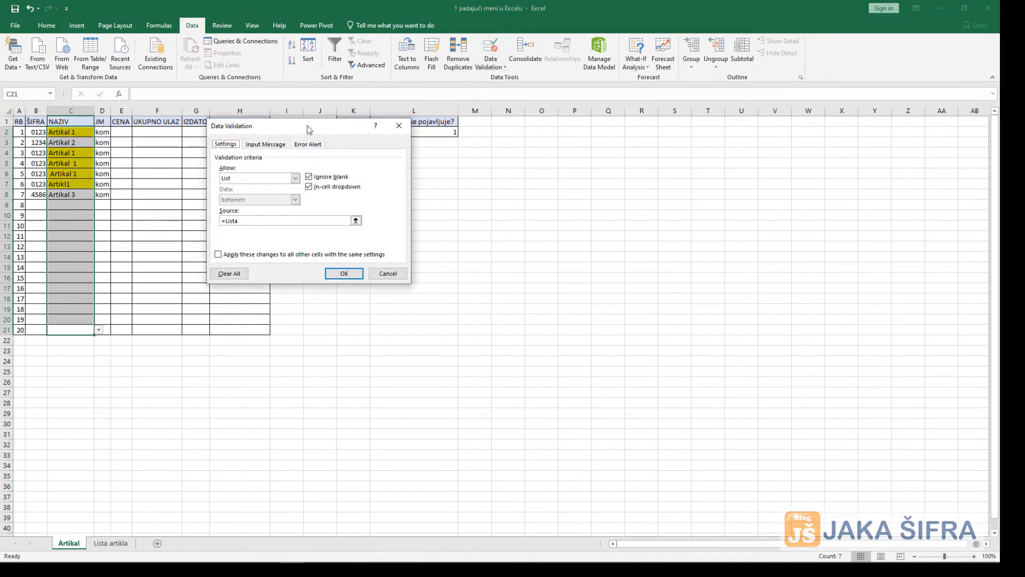
pyautogui.moveTo(310, 130); pyautogui.dragTo(292, 128)
pyautogui.click(260, 143)
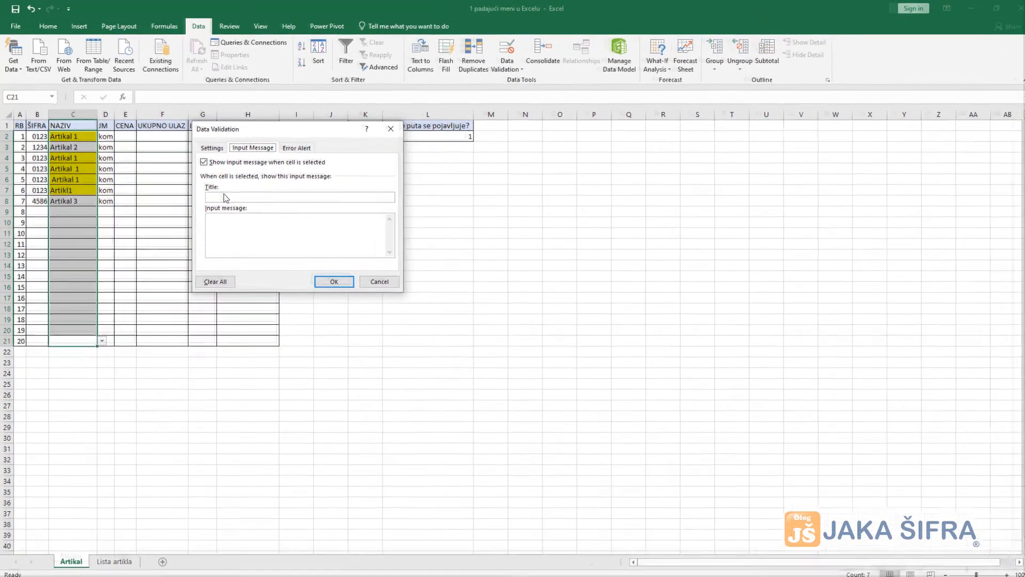
pyautogui.click(224, 196)
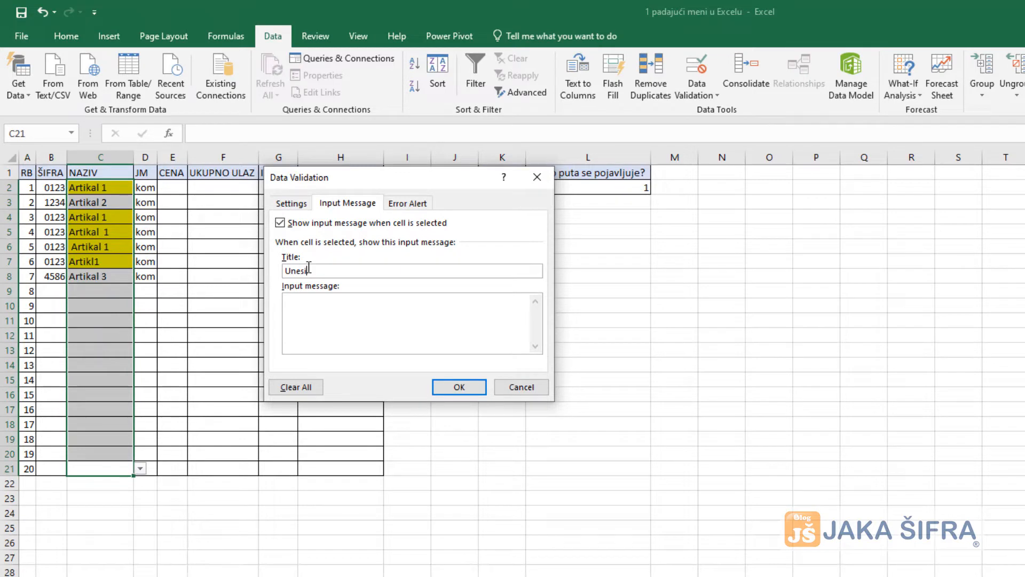
pyautogui.write('Unesite naziv iz liste artikla')
pyautogui.press('Tab')
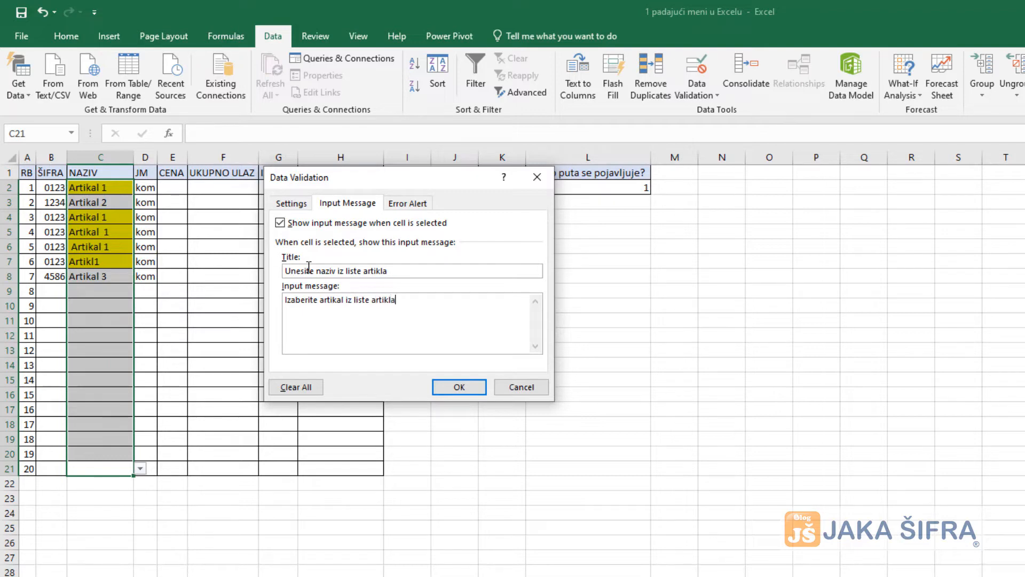
# Step: Set the Stop error alert's title to "Greška, pogrešan unos:" and begin its error message with "Napravili ste grešku:"
pyautogui.click(407, 203)
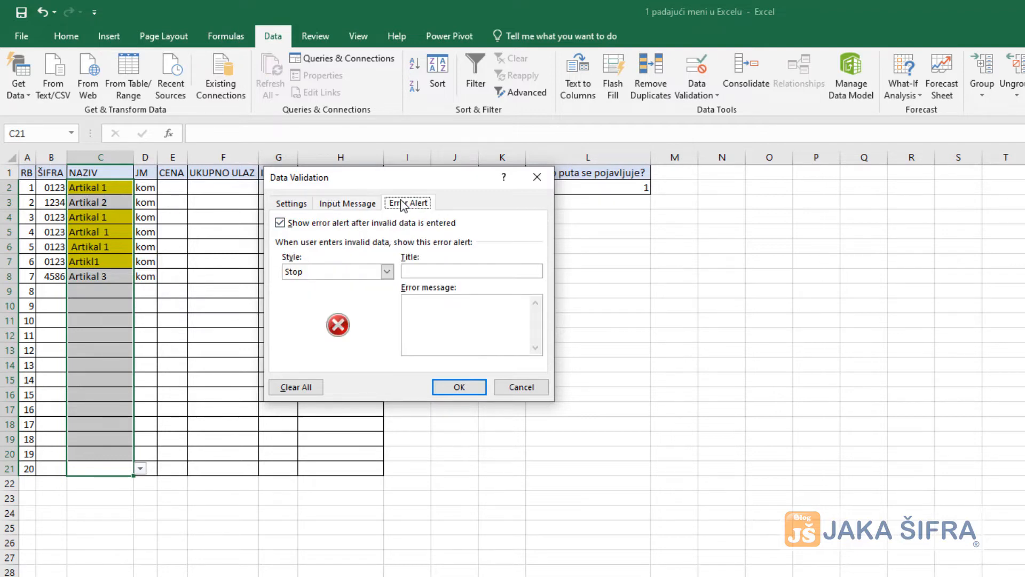
pyautogui.click(406, 270)
pyautogui.write('Greška')
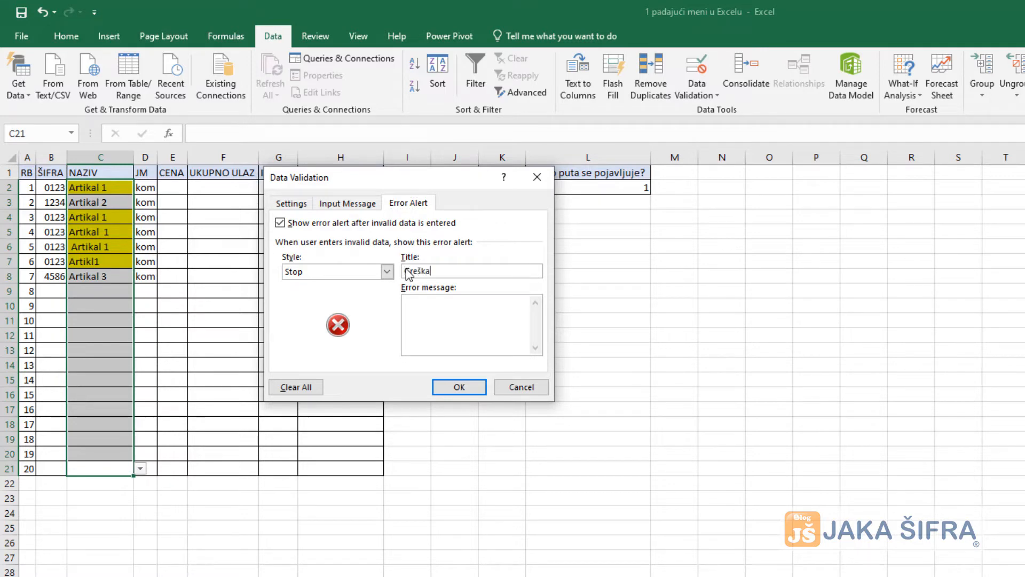
pyautogui.write(', pogreš')
pyautogui.write('an unos:')
pyautogui.write('apravil')
pyautogui.write('i ste grešku:')
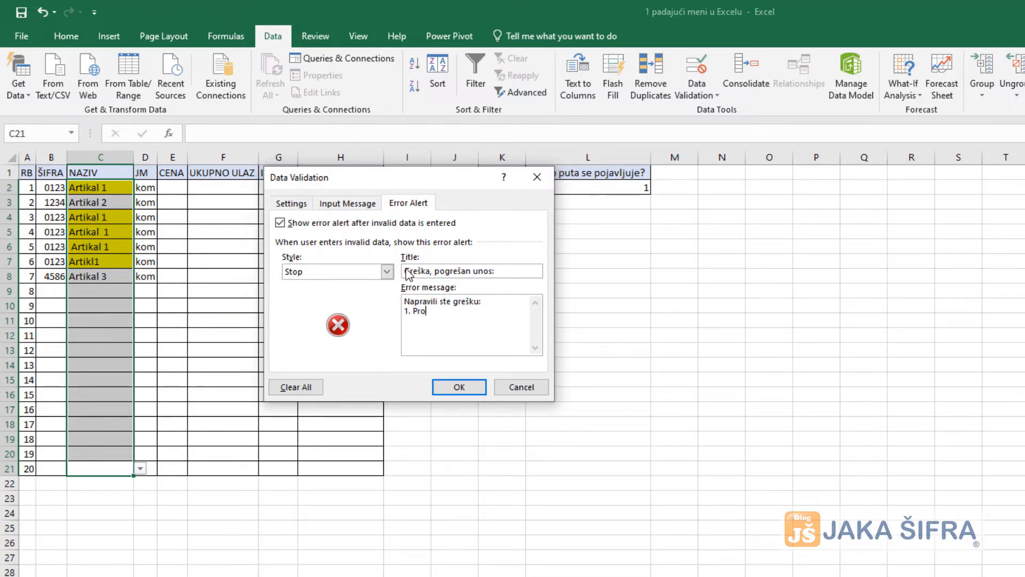
# Step: Add error lines "1. Proverite unos, ispravite grešku koju ste napravili" and "2. Možda naziv nije na listi artikla, prvo ažurirajte listu na kartici 'Lista artikla'"
pyautogui.write('unos, ispravite grešku koju ste napravili')
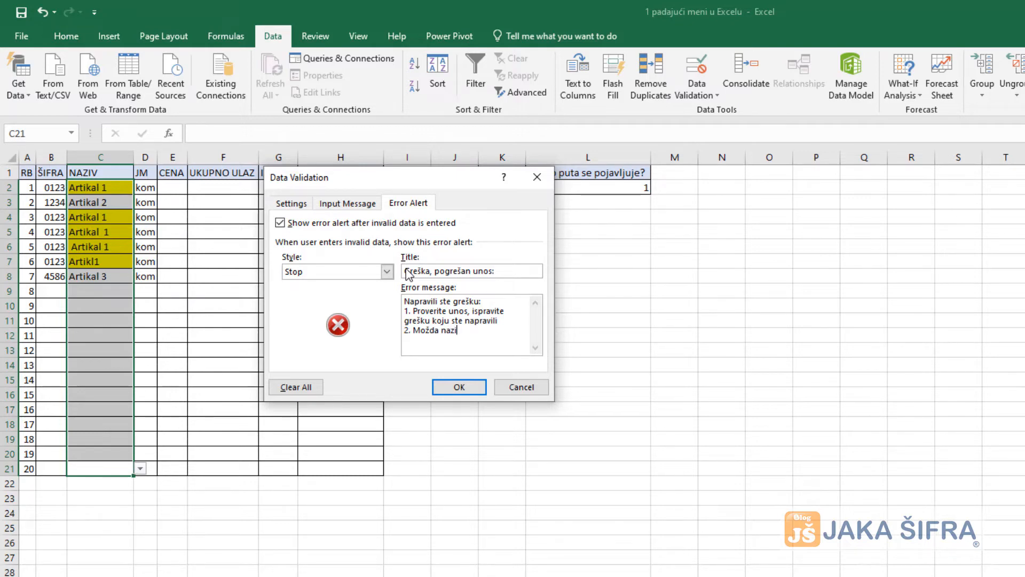
pyautogui.write('ije na listi artikla, prvo ažurira')
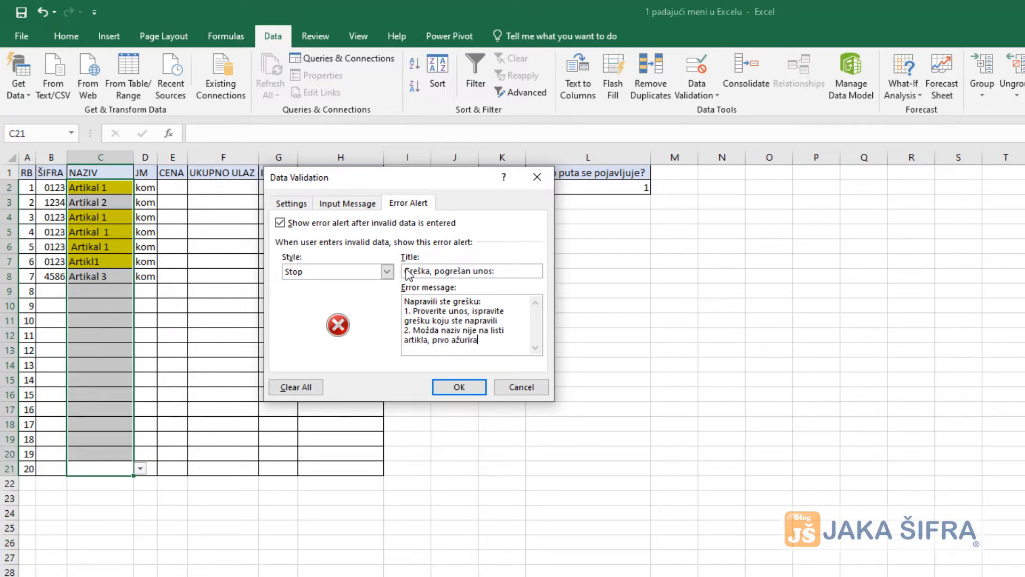
pyautogui.write('na kartici "Lista artikla')
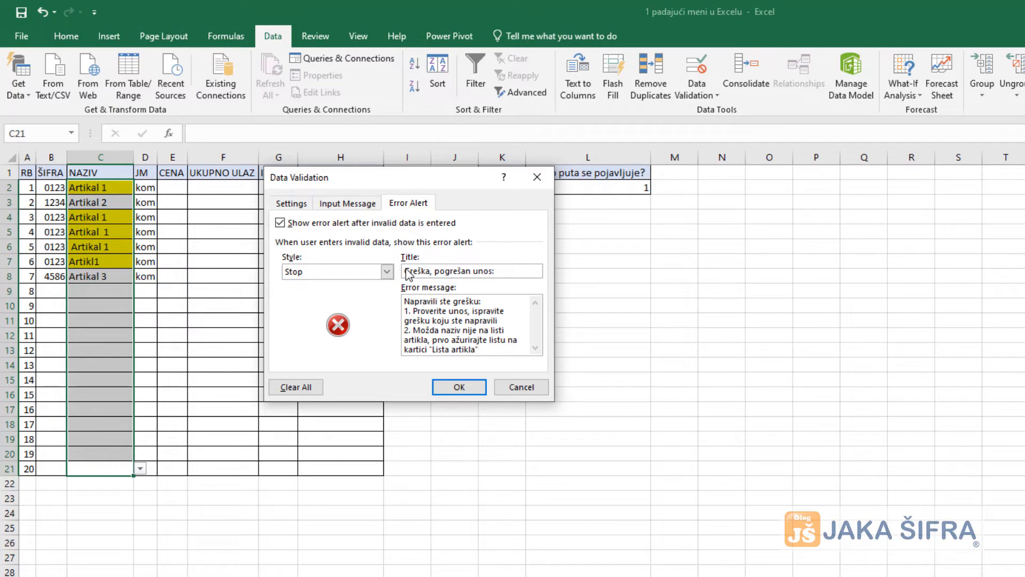
pyautogui.press('Return')
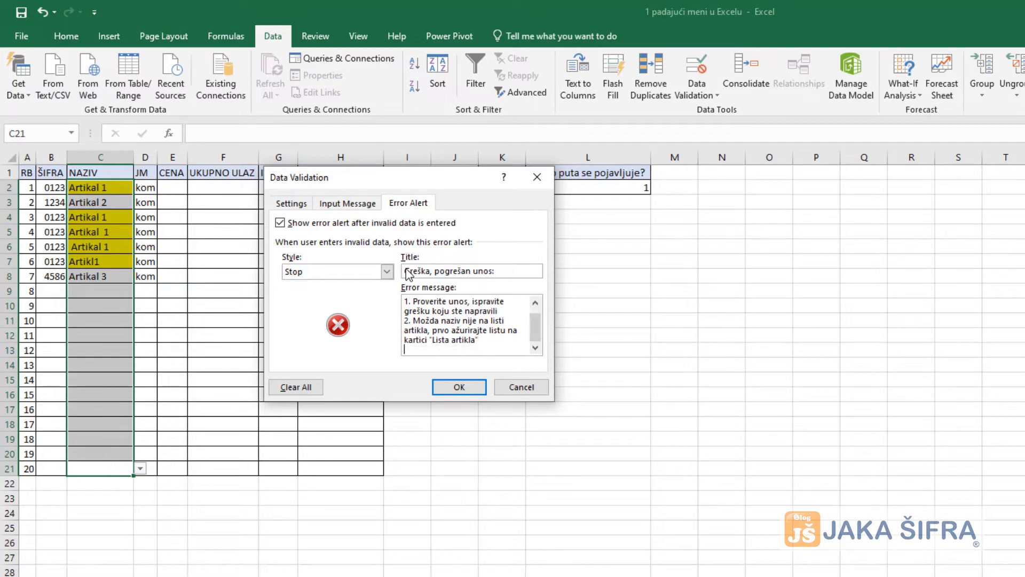
pyautogui.click(472, 389)
# Step: Choose Artikal 2 from the drop-down list in cell C9
pyautogui.click(122, 291)
pyautogui.click(139, 291)
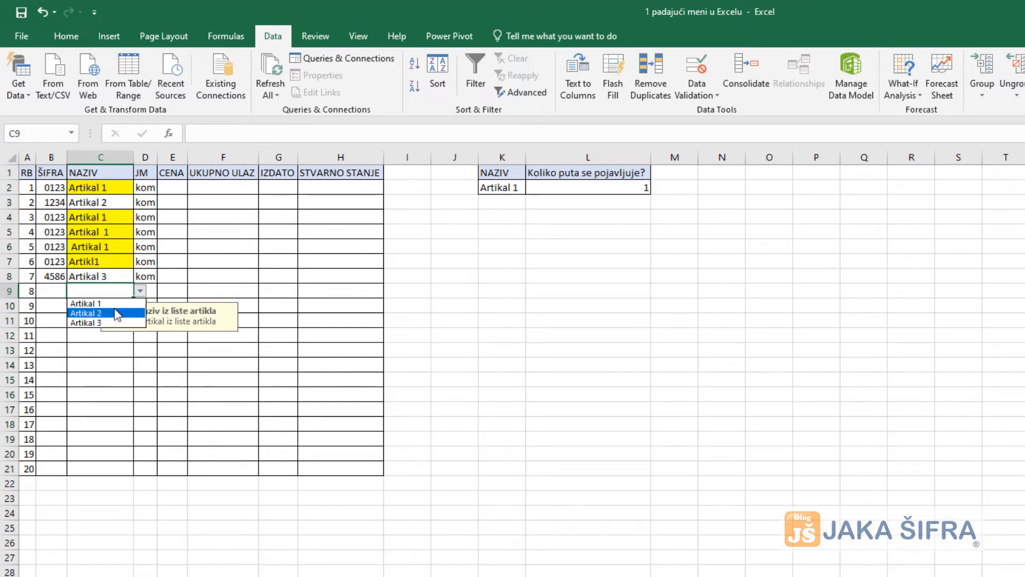
pyautogui.click(140, 292)
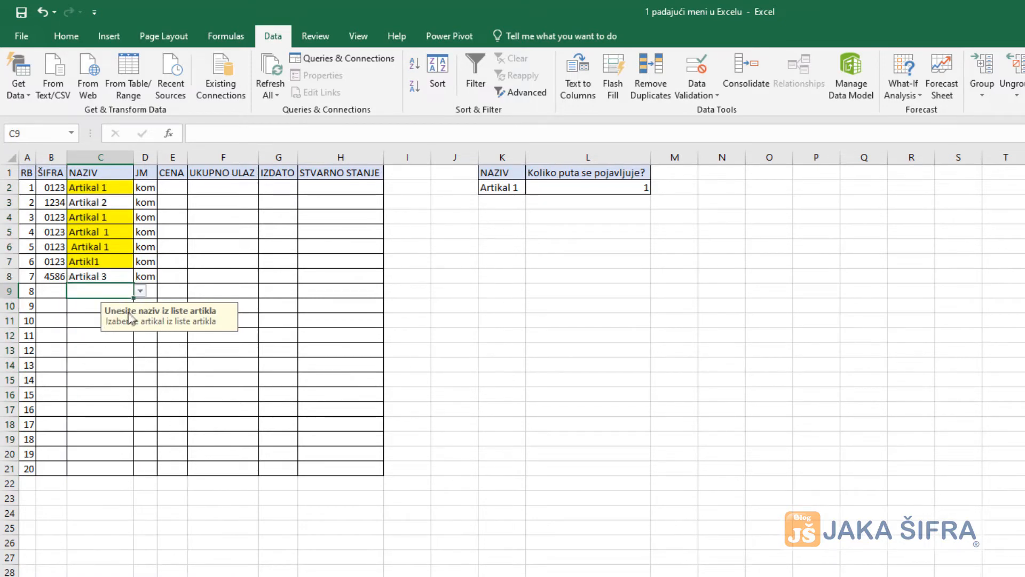
pyautogui.click(140, 291)
pyautogui.click(102, 312)
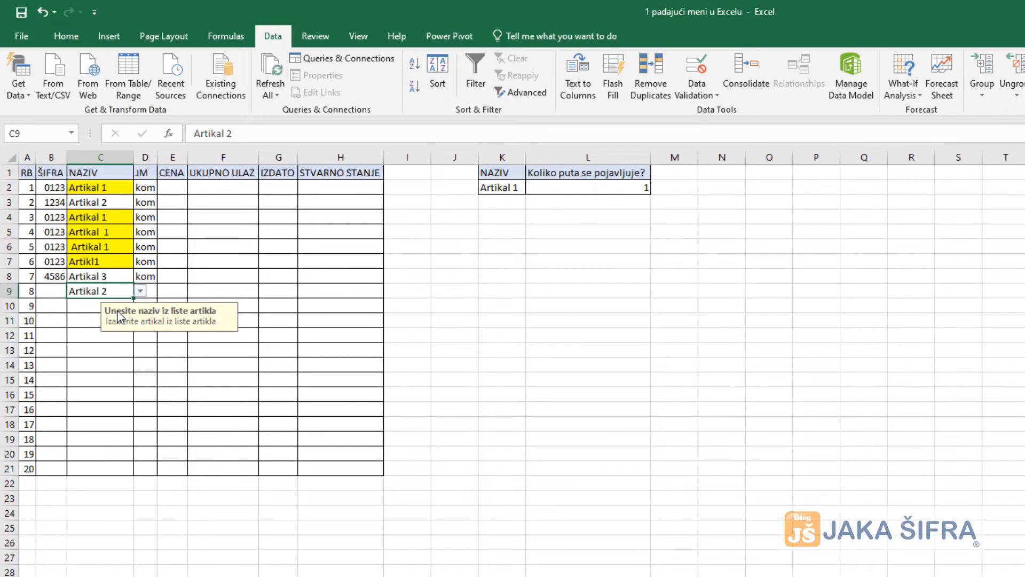
# Step: Enter Artikal 2 by hand in cell C10 to test the error alert, and retry the entry
pyautogui.click(96, 348)
pyautogui.click(93, 304)
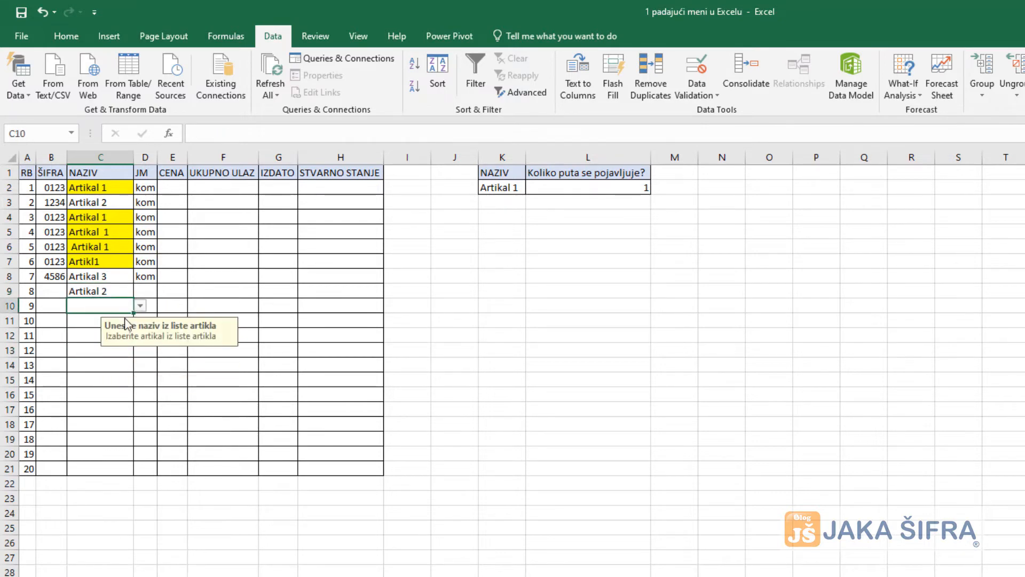
pyautogui.write('Artikal 2')
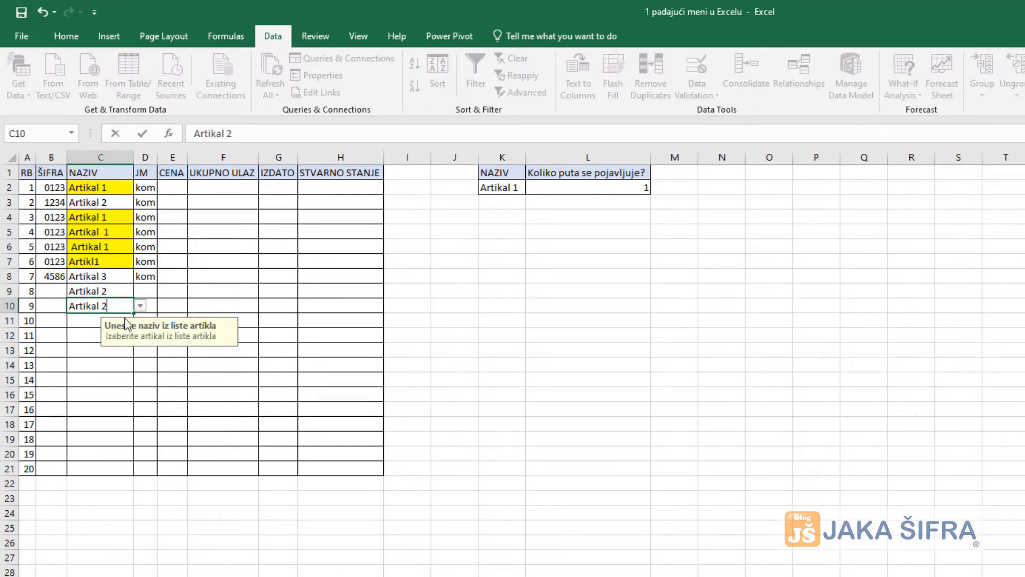
pyautogui.press('Return')
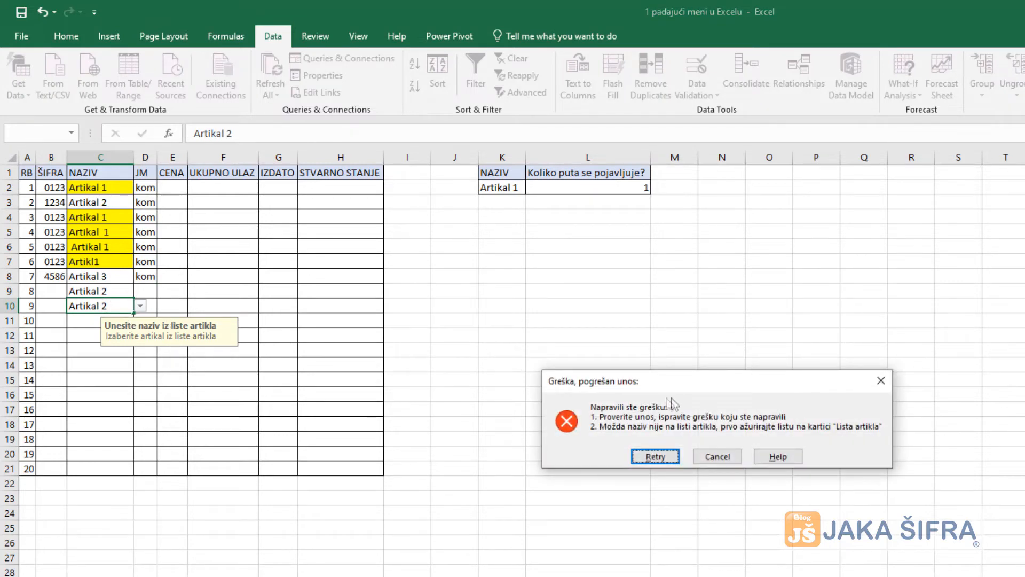
pyautogui.click(655, 456)
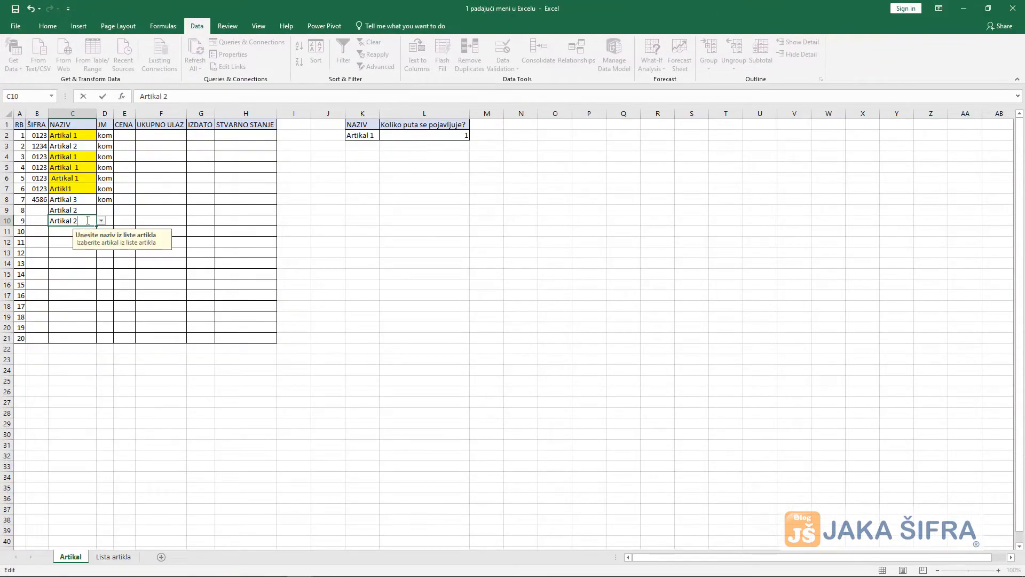
pyautogui.press('Escape')
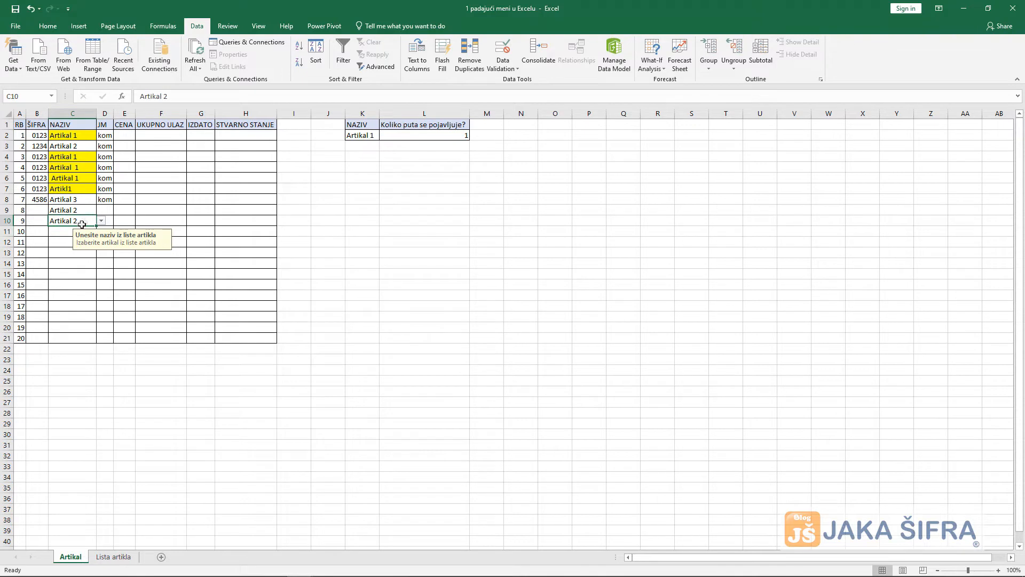
# Step: Change the error alert style of the data validation on NAZIV cells C2:C21 to Warning
pyautogui.moveTo(80, 138); pyautogui.dragTo(85, 336)
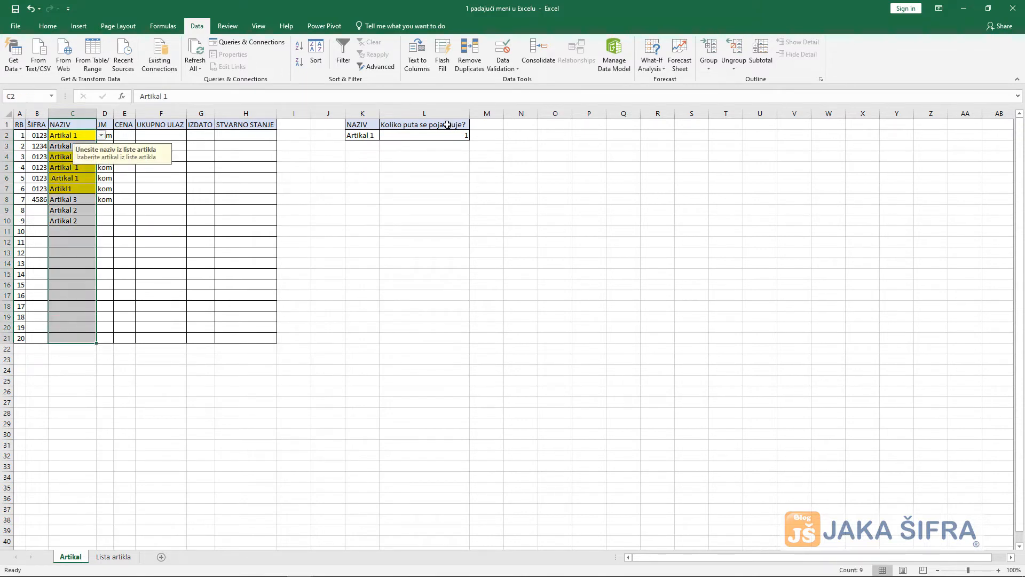
pyautogui.click(515, 68)
pyautogui.click(516, 81)
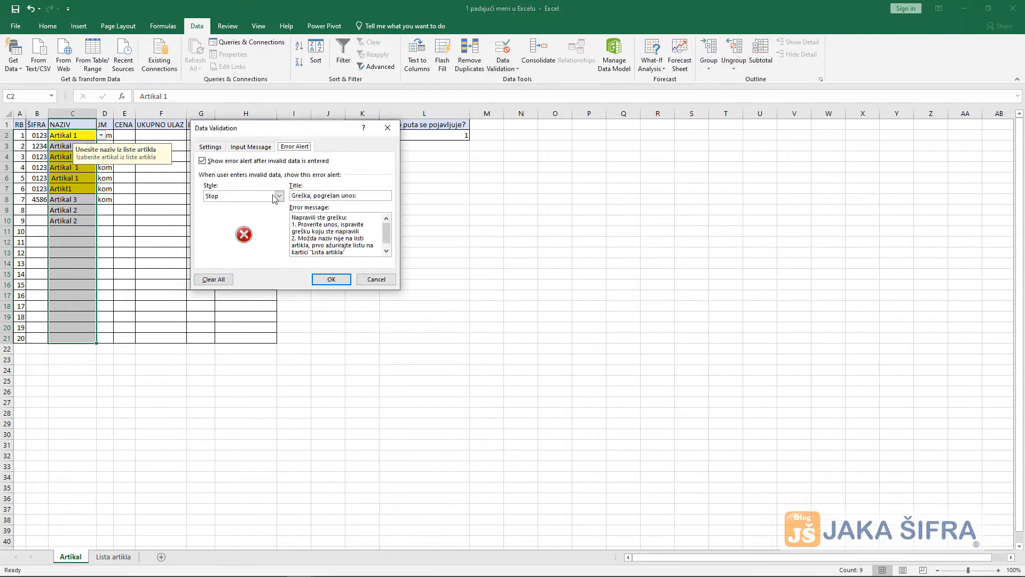
pyautogui.click(244, 197)
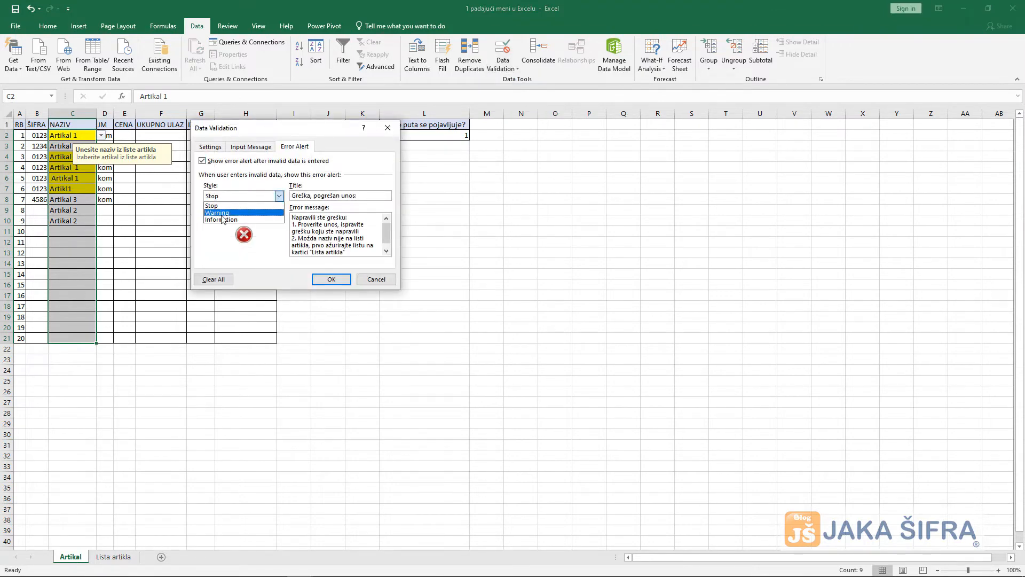
pyautogui.click(230, 212)
pyautogui.click(332, 280)
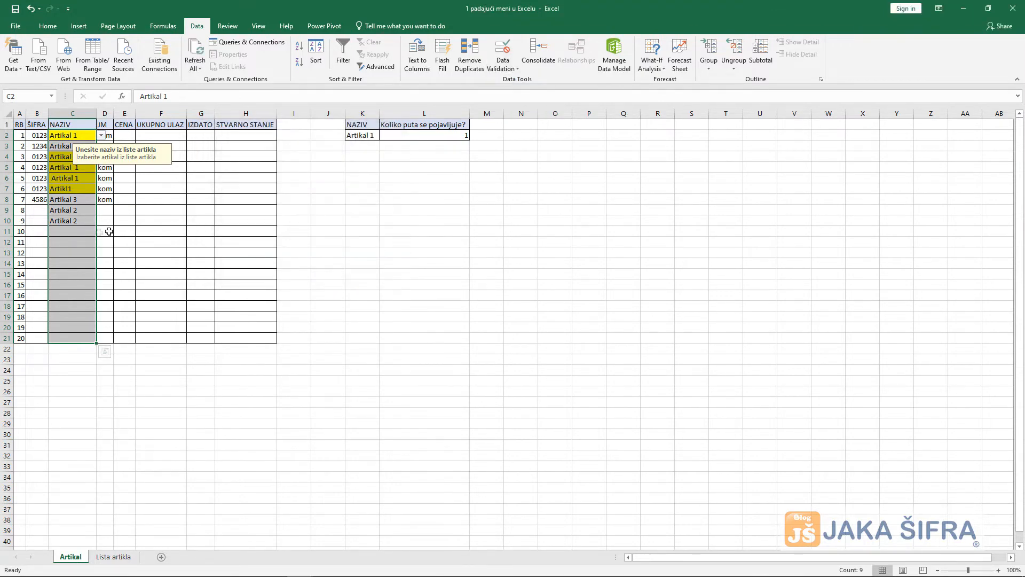
# Step: Test the Warning alert by entering Artikal 22 in cell C11, accepting the invalid entry, and deleting it
pyautogui.click(85, 235)
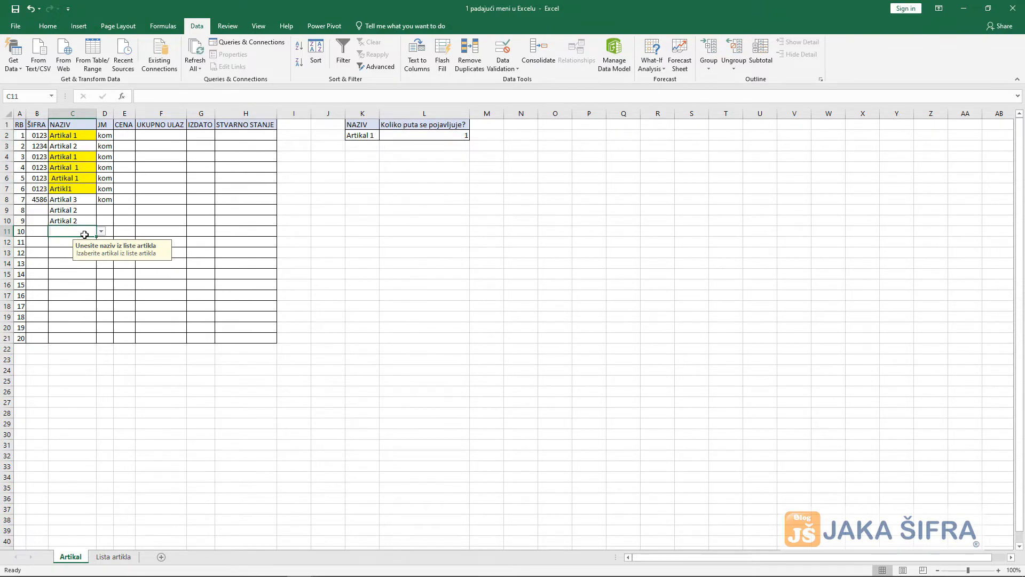
pyautogui.write('Artikal 22')
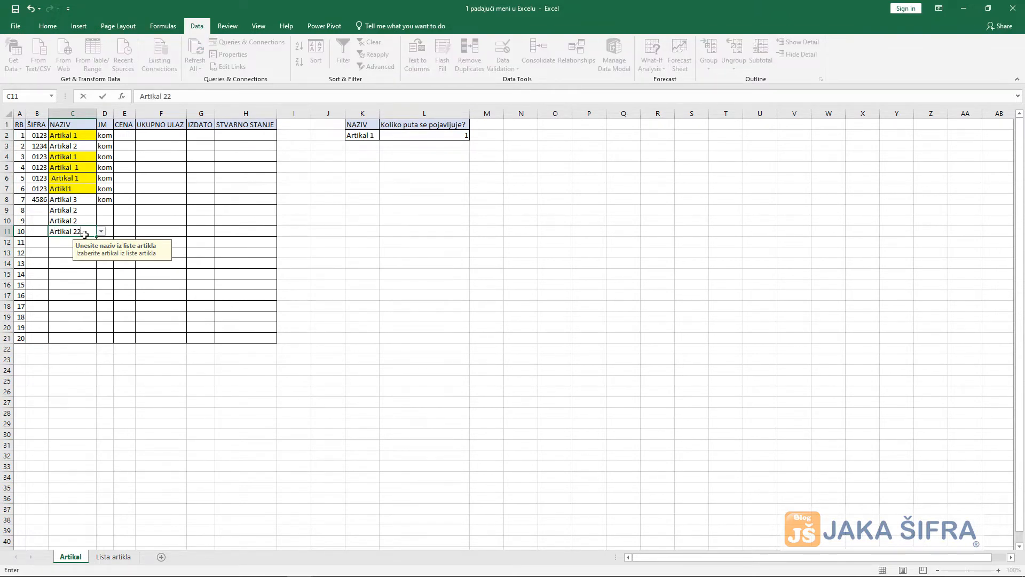
pyautogui.press('Return')
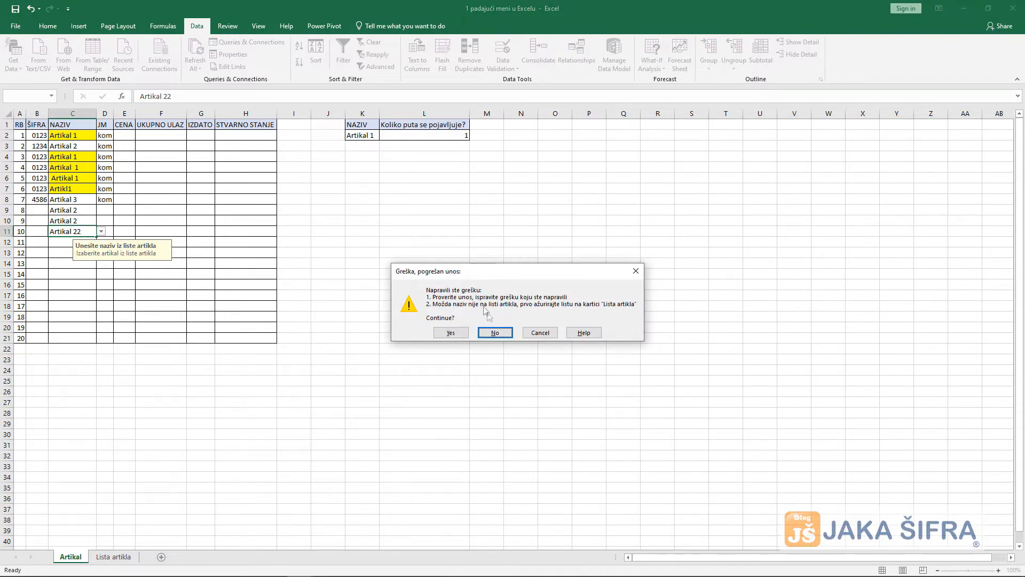
pyautogui.click(461, 333)
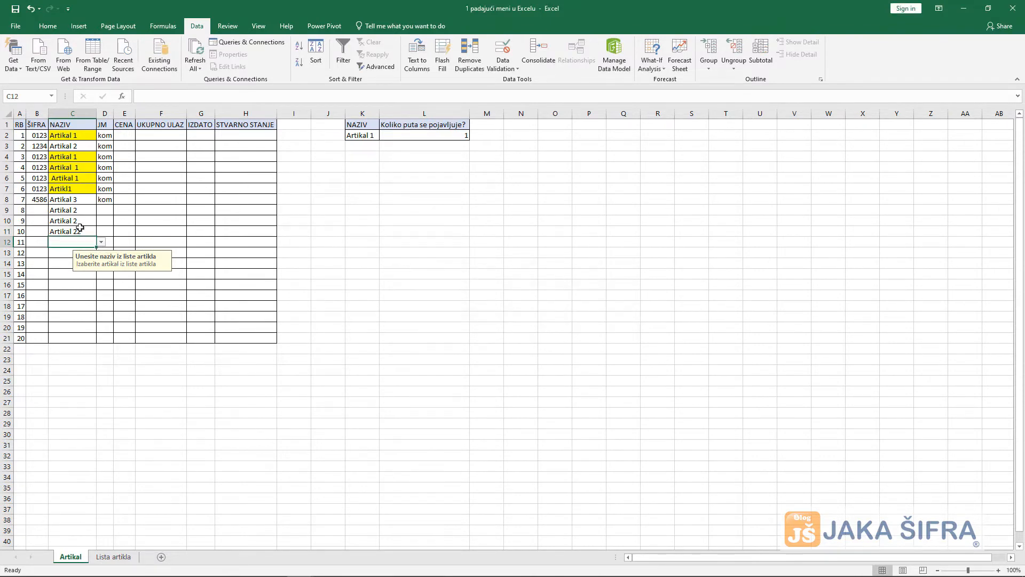
pyautogui.press('Delete')
# Step: Change the error alert style of the data validation on NAZIV cells C2:C21 to Information
pyautogui.moveTo(75, 337); pyautogui.dragTo(72, 135)
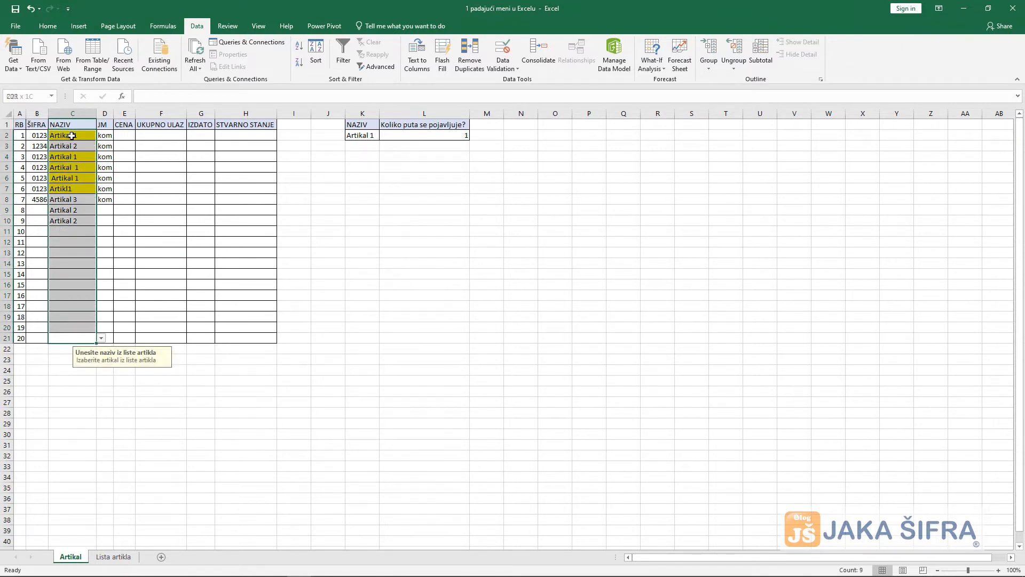
pyautogui.click(509, 73)
pyautogui.click(515, 82)
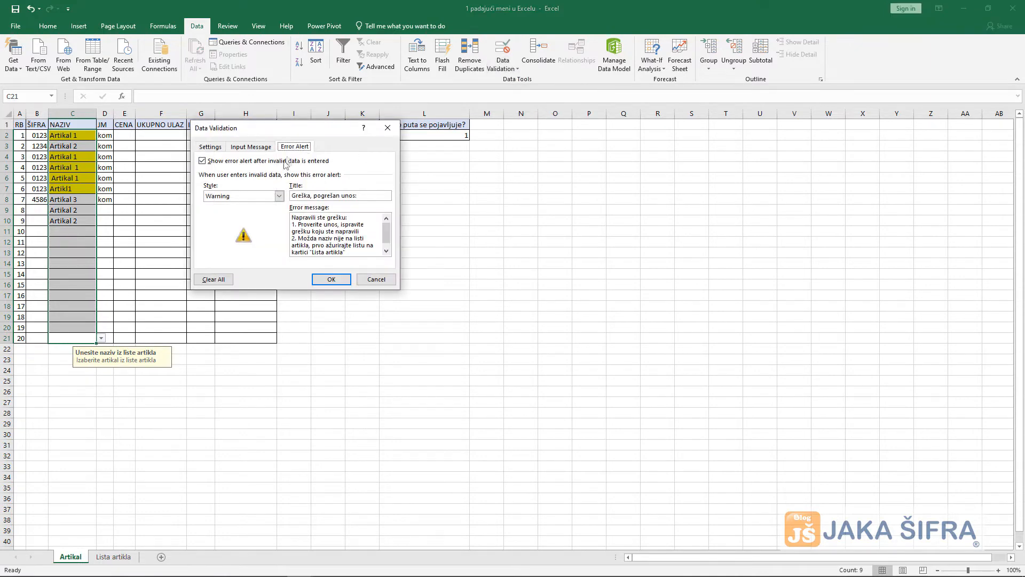
pyautogui.click(279, 196)
pyautogui.click(224, 217)
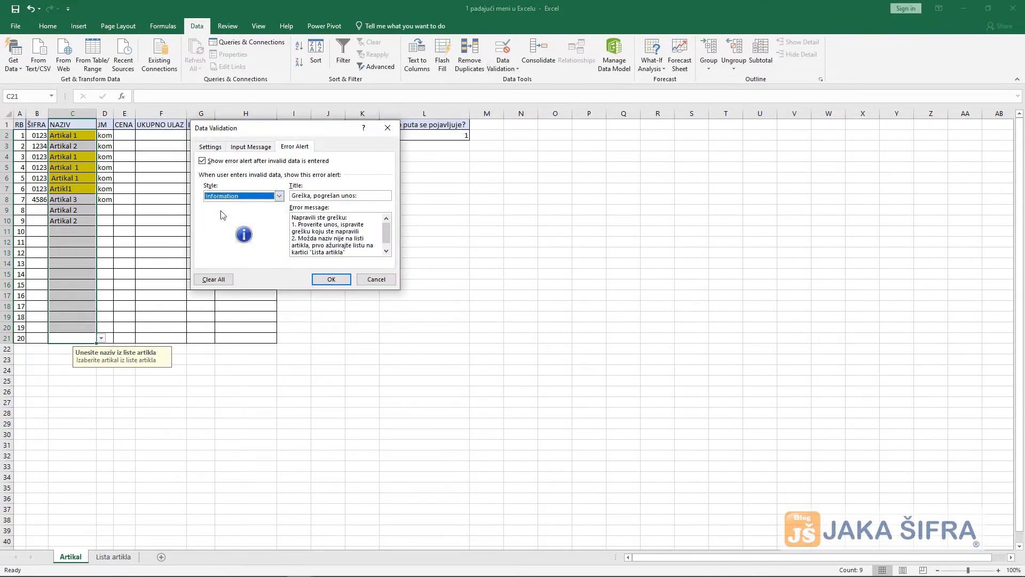
pyautogui.click(337, 281)
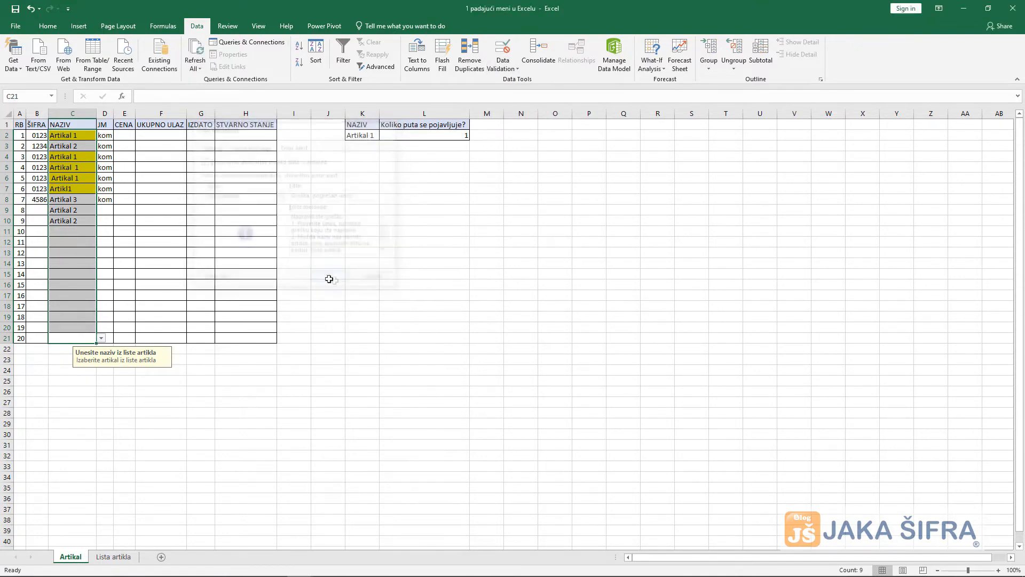
# Step: Test the Information alert by entering sdfsd in cell C11, accepting the invalid entry, and deleting it
pyautogui.click(78, 235)
pyautogui.write('sdfsd')
pyautogui.press('Return')
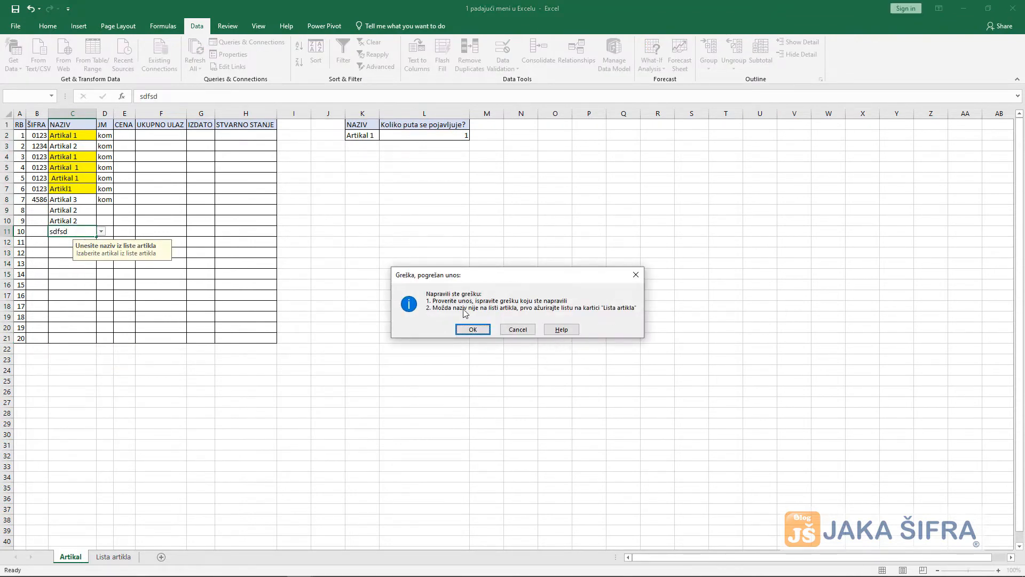
pyautogui.click(464, 328)
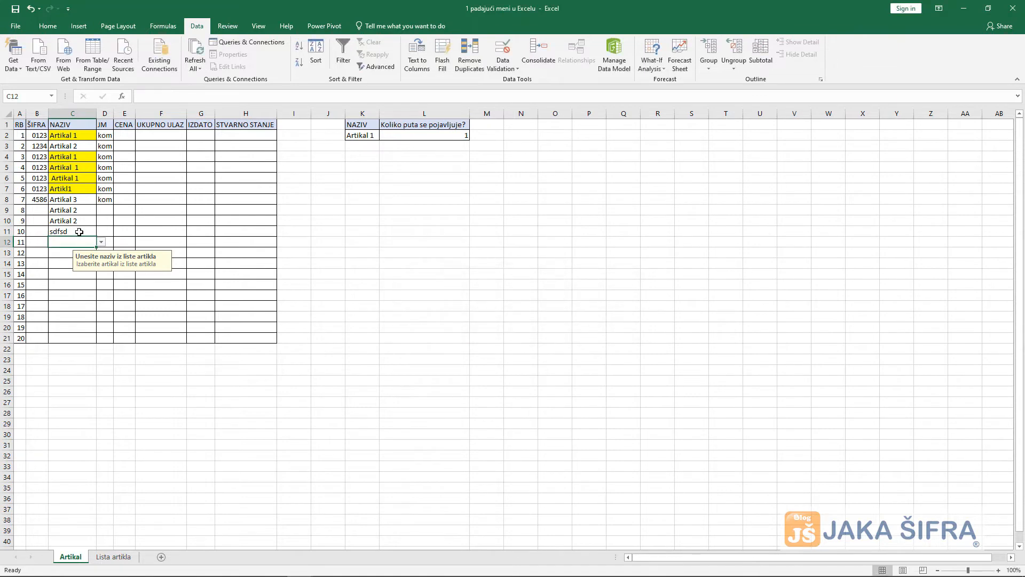
pyautogui.click(79, 232)
pyautogui.press('Delete')
# Step: Set the error alert style of the data validation on NAZIV cells C2:C21 back to Stop
pyautogui.moveTo(80, 137); pyautogui.dragTo(80, 338)
pyautogui.click(500, 73)
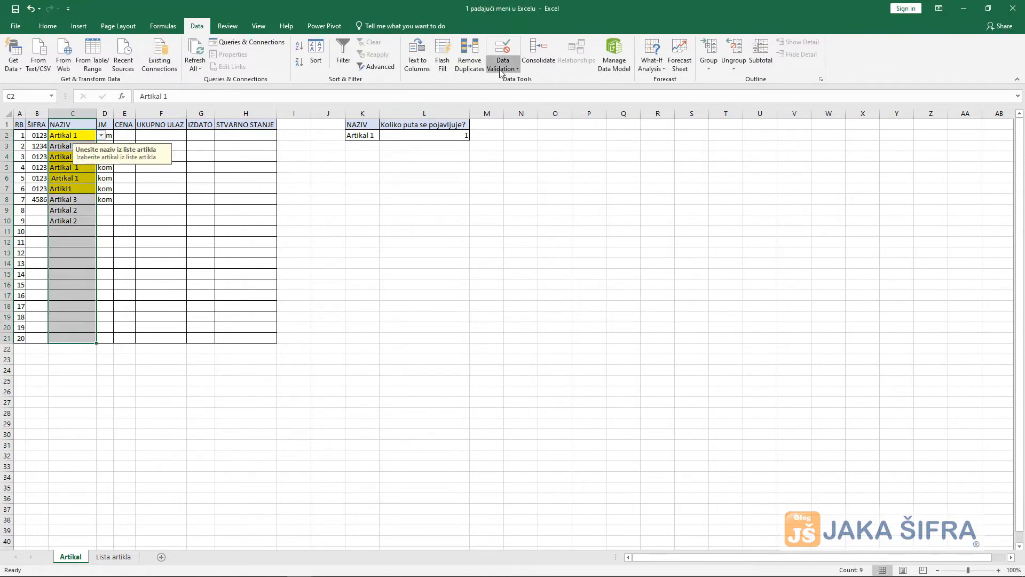
pyautogui.click(505, 86)
pyautogui.click(278, 196)
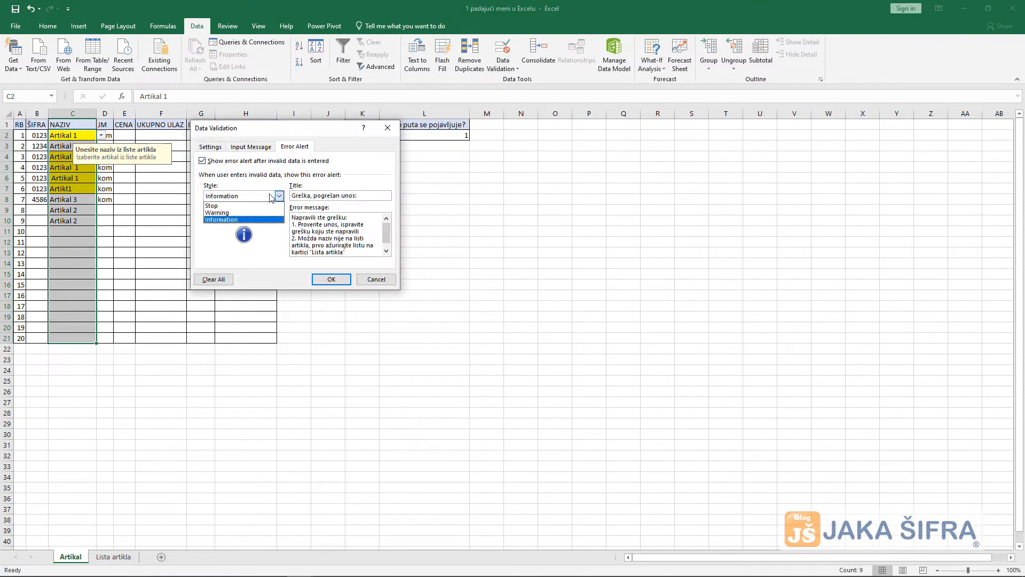
pyautogui.click(251, 206)
pyautogui.click(320, 280)
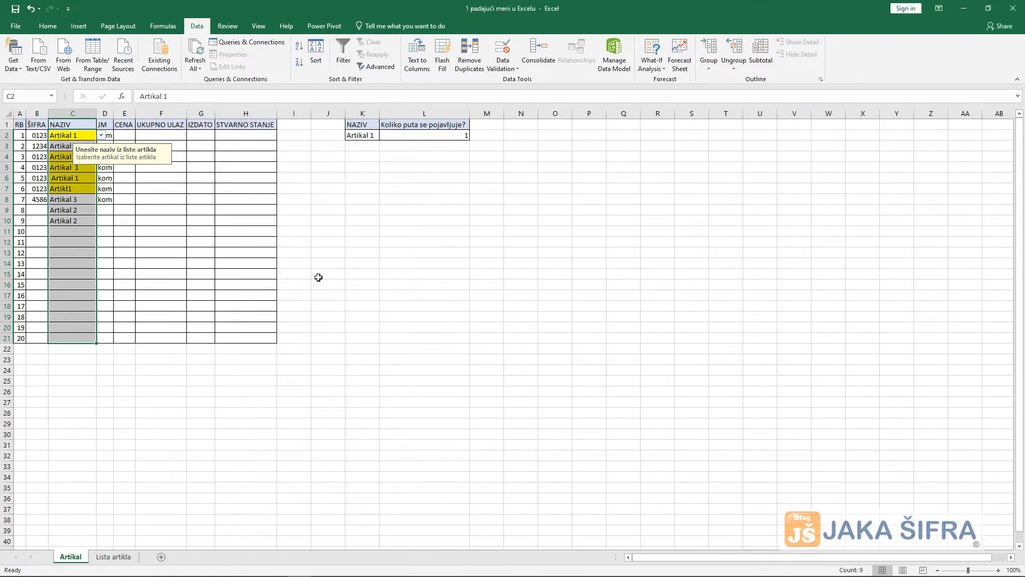
# Step: Clear the test entries from cells C9:C10 and check the counting formula in L2
pyautogui.click(55, 248)
pyautogui.moveTo(73, 212); pyautogui.dragTo(69, 222)
pyautogui.press('Delete')
pyautogui.click(414, 135)
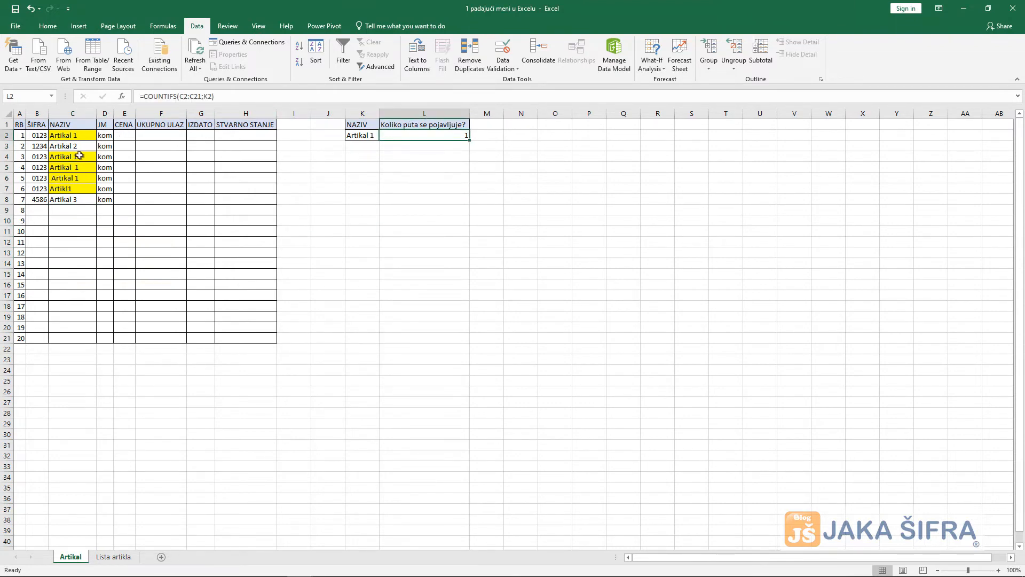
# Step: Fill the inconsistently entered article names in cells C4:C7 with red
pyautogui.moveTo(83, 156); pyautogui.dragTo(79, 190)
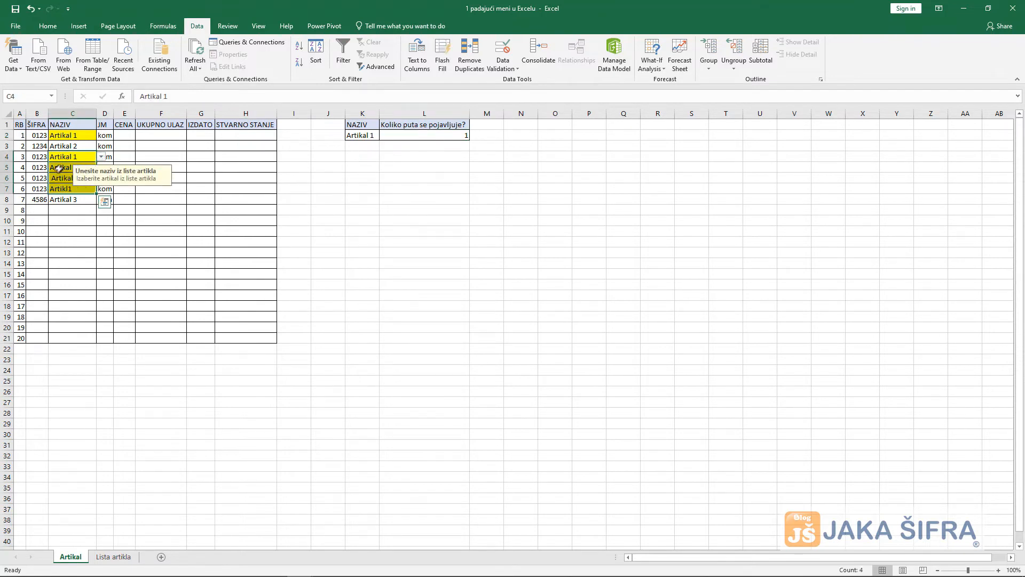
pyautogui.click(48, 26)
pyautogui.click(171, 63)
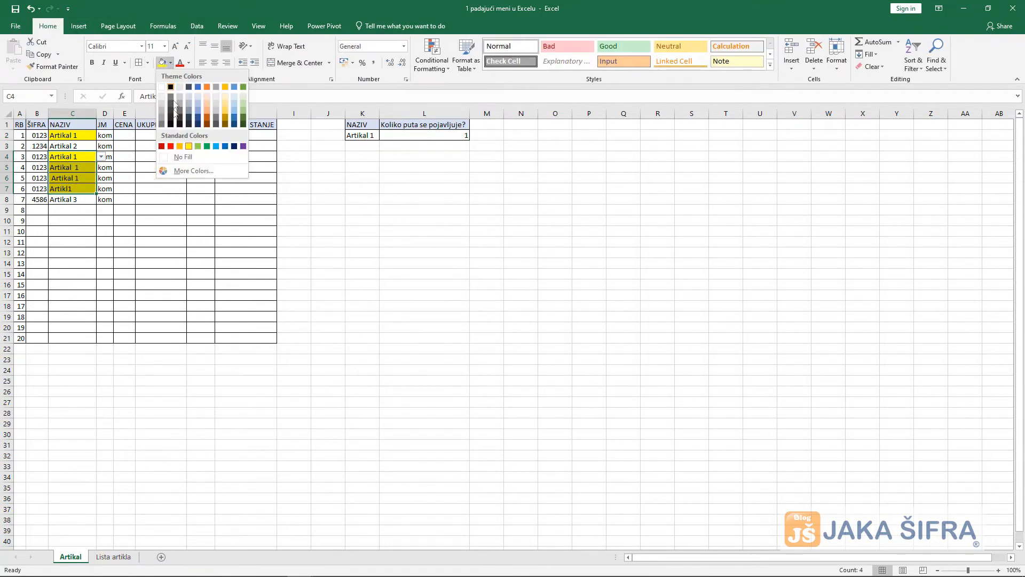
pyautogui.click(170, 143)
pyautogui.click(114, 233)
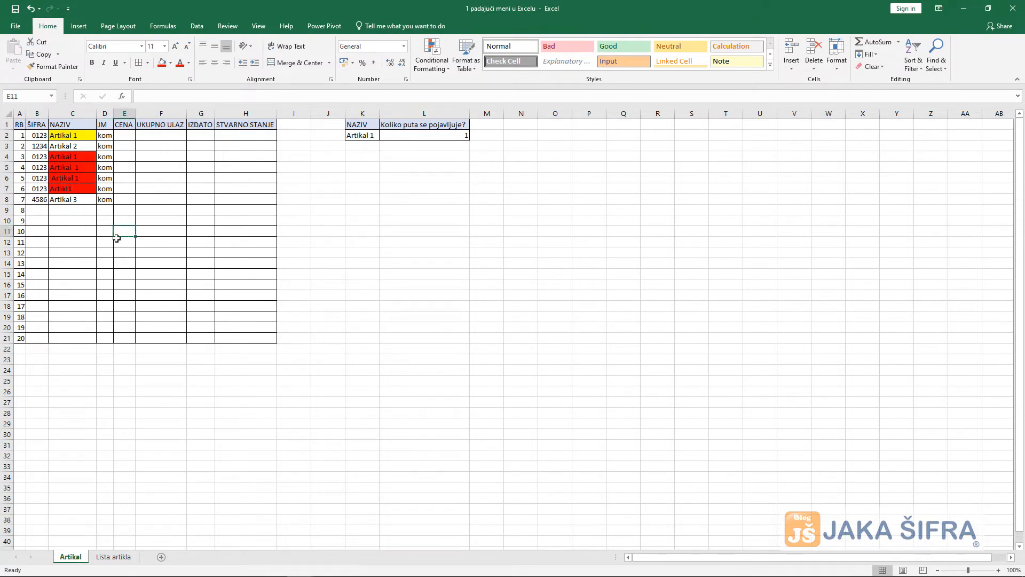
# Step: Remove the fill color from the article names in cells C2:C8
pyautogui.moveTo(93, 139); pyautogui.dragTo(80, 201)
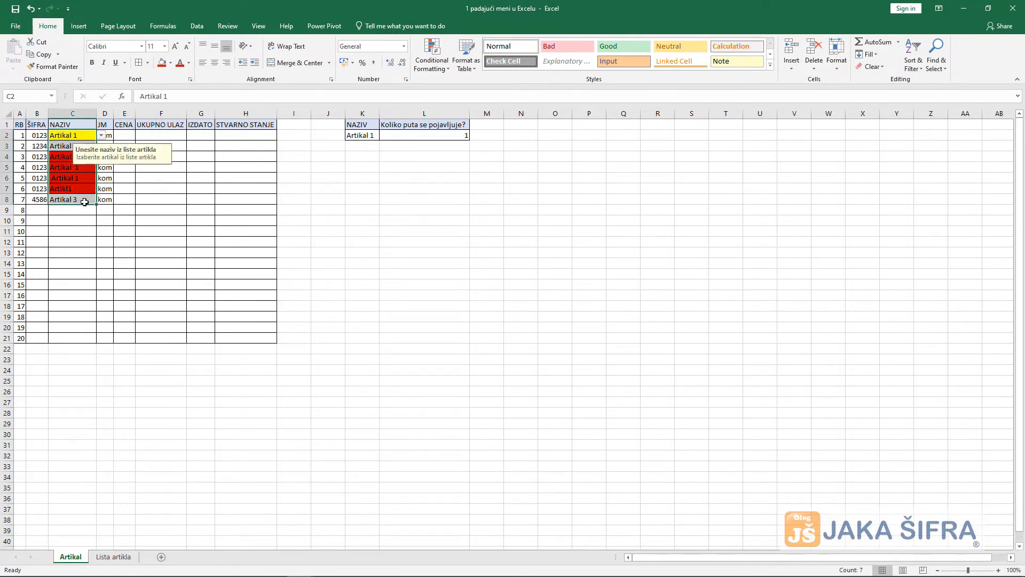
pyautogui.click(171, 63)
pyautogui.click(181, 156)
pyautogui.click(179, 284)
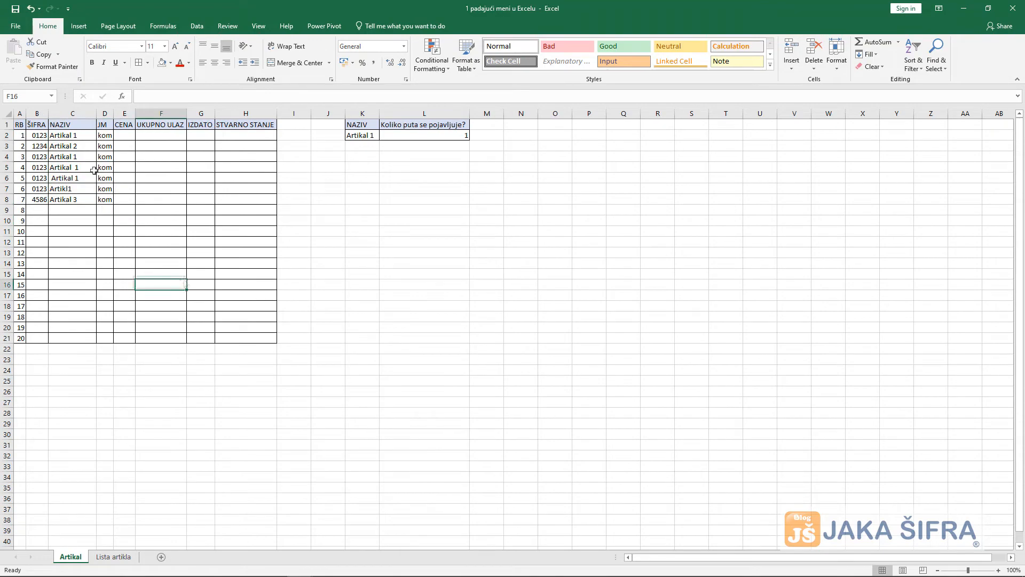
# Step: Circle the invalid data in the NAZIV column, cells C2:C21
pyautogui.moveTo(81, 135); pyautogui.dragTo(81, 337)
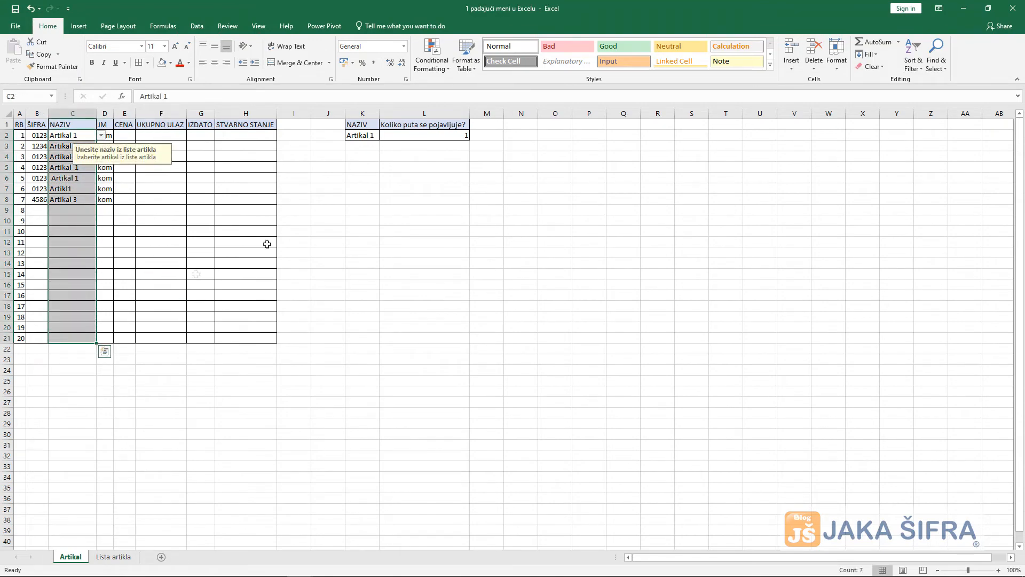
pyautogui.click(197, 25)
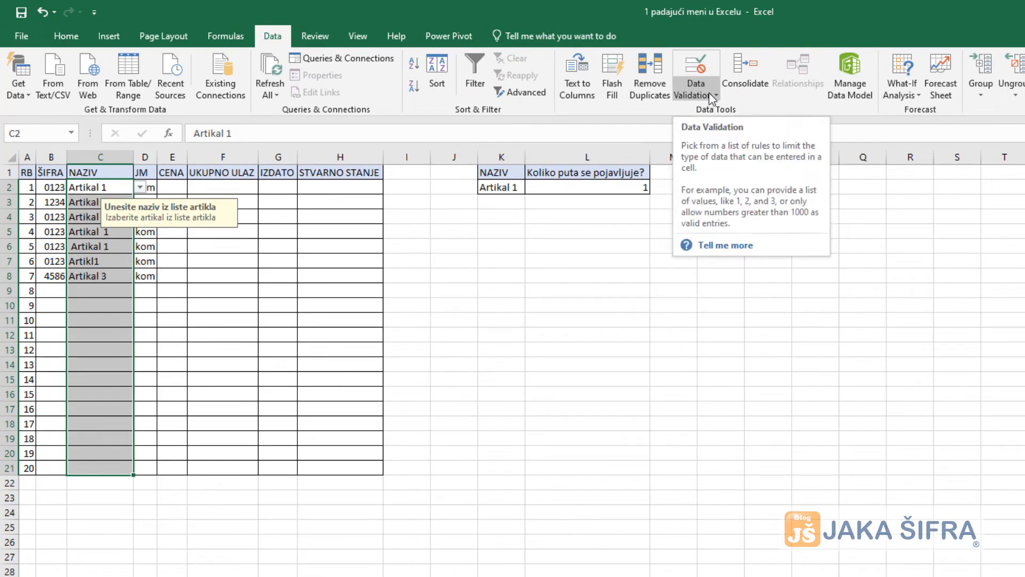
pyautogui.click(709, 96)
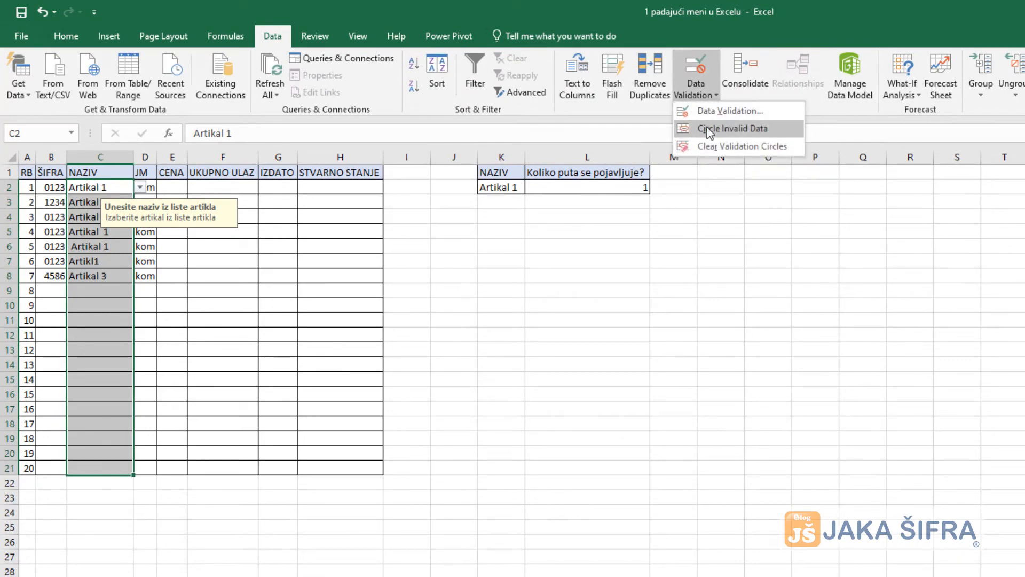
pyautogui.click(776, 129)
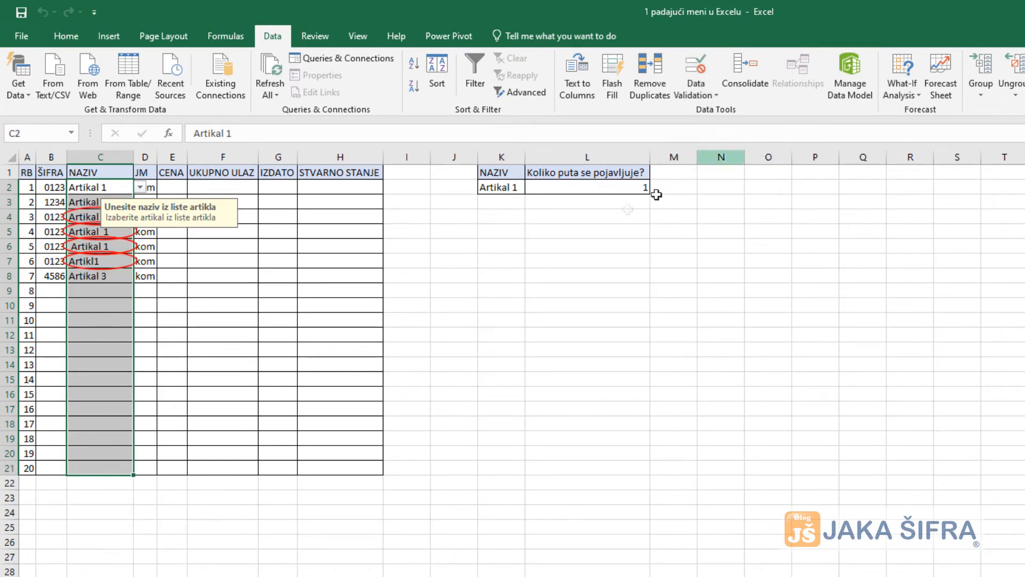
pyautogui.click(342, 323)
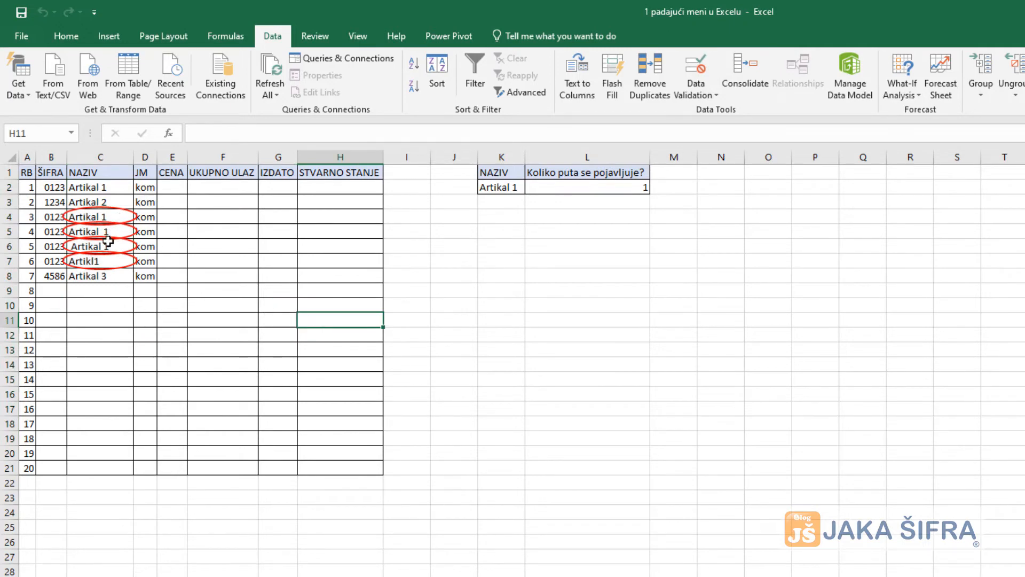
# Step: Replace the circled entries in cells C4 and C5 with Artikal 1 from their drop-down lists
pyautogui.click(122, 216)
pyautogui.click(140, 216)
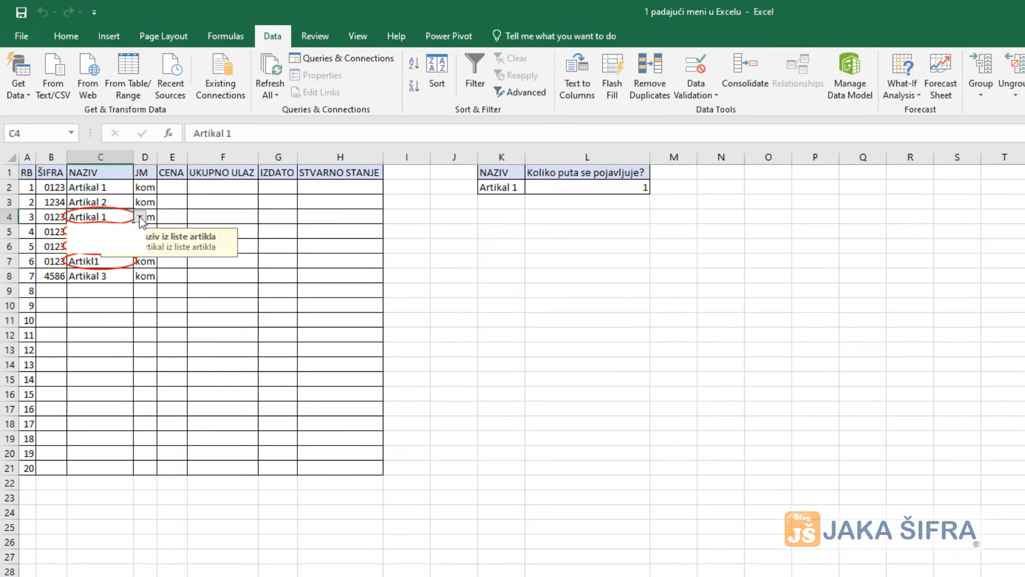
pyautogui.click(130, 231)
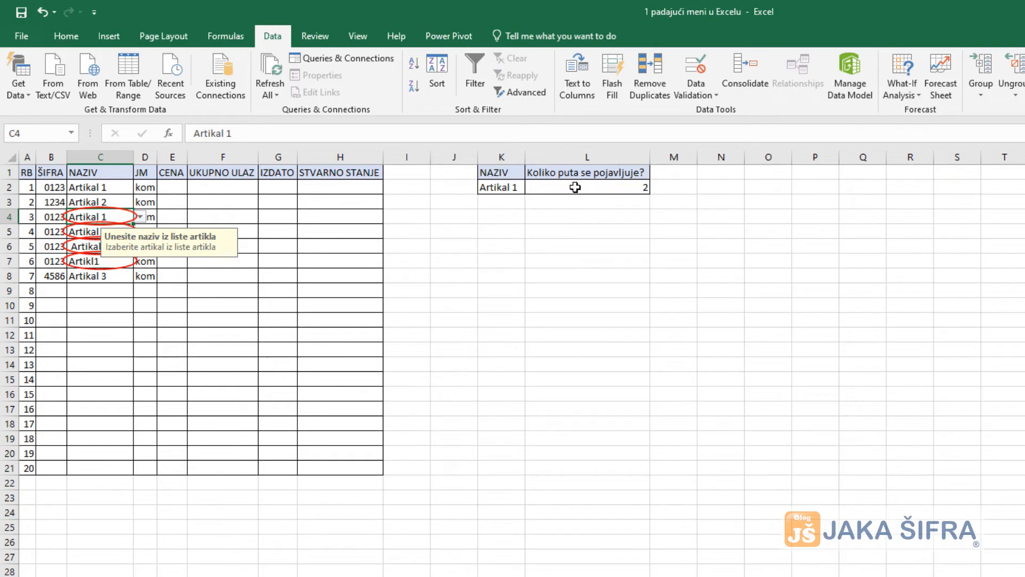
pyautogui.click(303, 307)
pyautogui.click(101, 231)
pyautogui.click(140, 231)
pyautogui.click(85, 244)
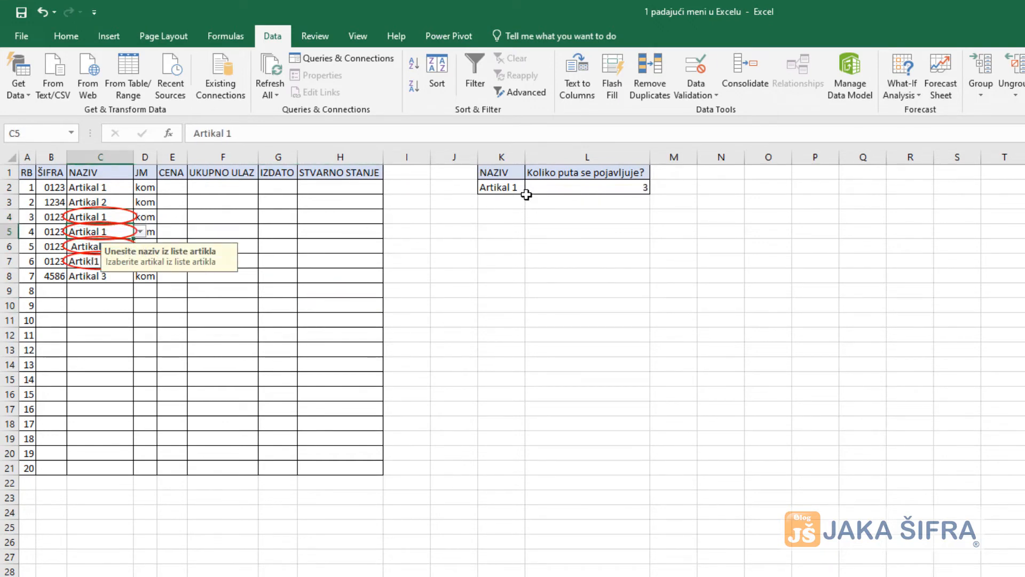
# Step: Replace the circled entries in cells C6 and C7 with Artikal 1 from their drop-down lists
pyautogui.click(78, 247)
pyautogui.click(140, 246)
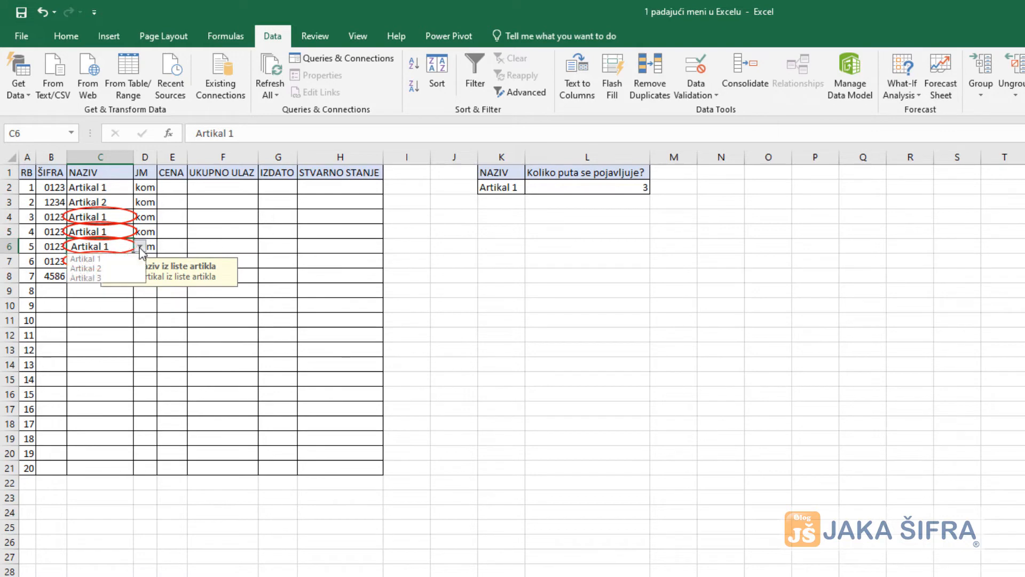
pyautogui.click(85, 259)
pyautogui.click(87, 261)
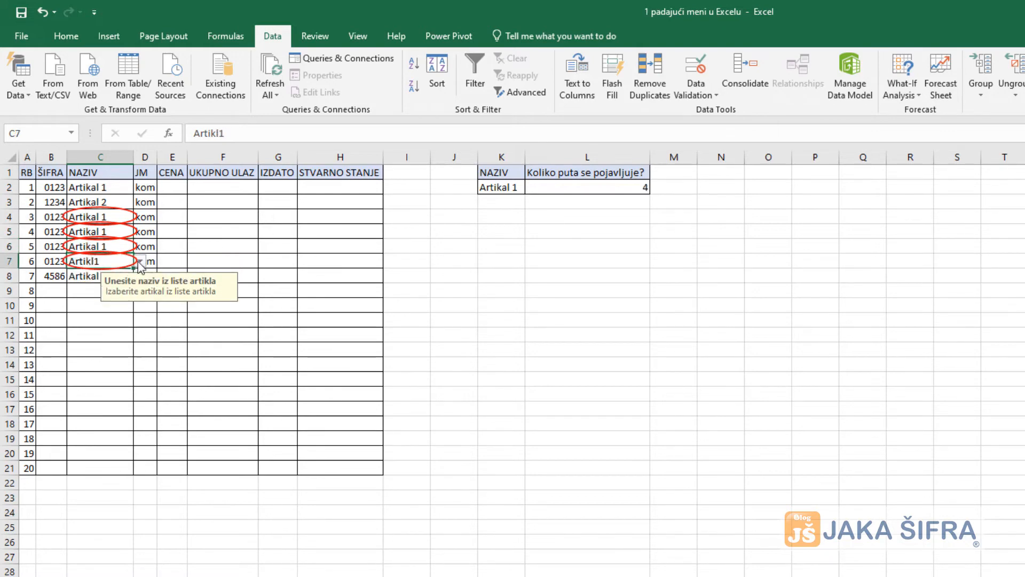
pyautogui.click(140, 262)
pyautogui.click(85, 273)
# Step: Clear the validation circles from the NAZIV column, cells C2:C21
pyautogui.click(99, 363)
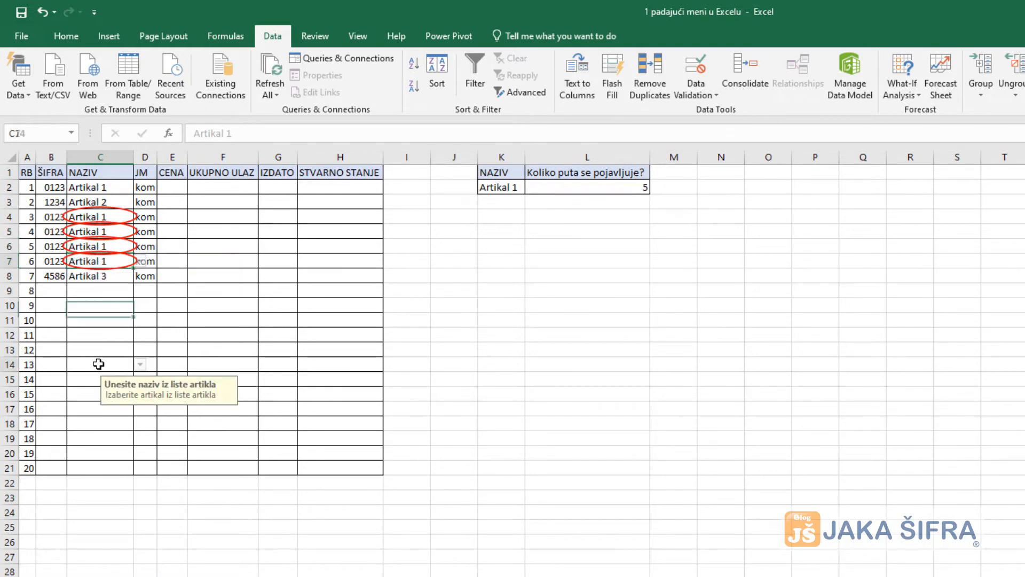
pyautogui.moveTo(110, 472); pyautogui.dragTo(106, 187)
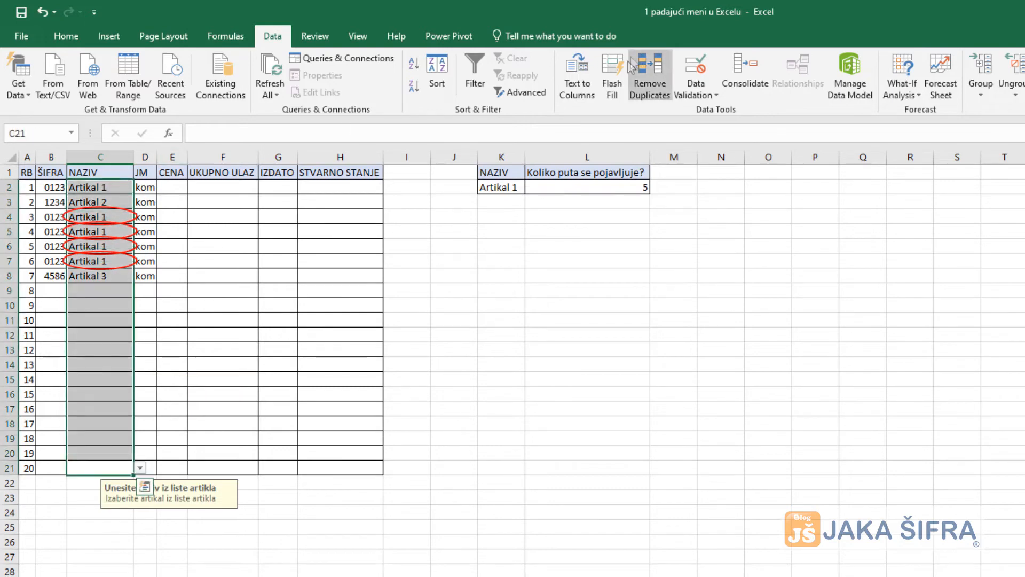
pyautogui.click(697, 91)
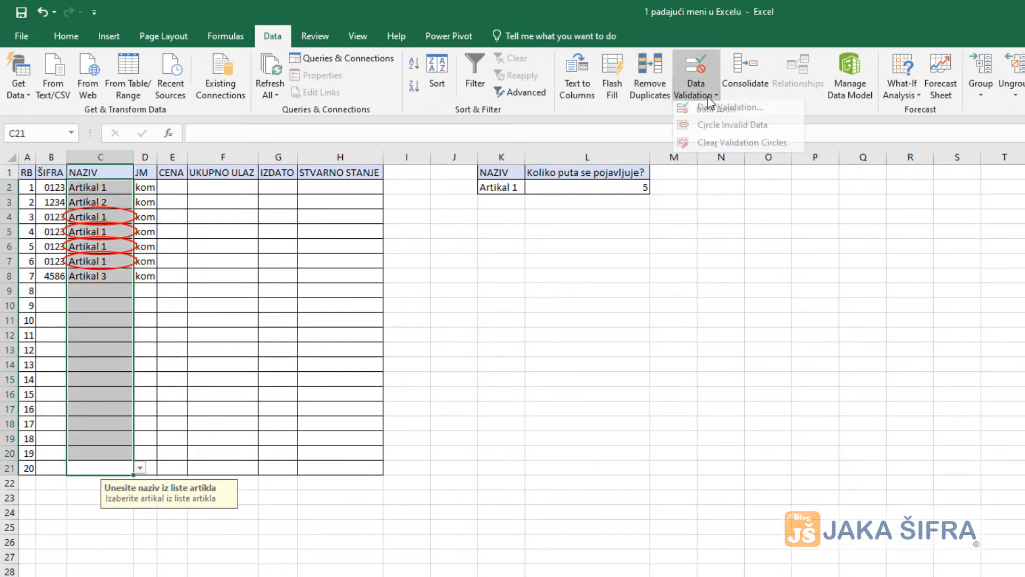
pyautogui.click(716, 143)
pyautogui.click(340, 320)
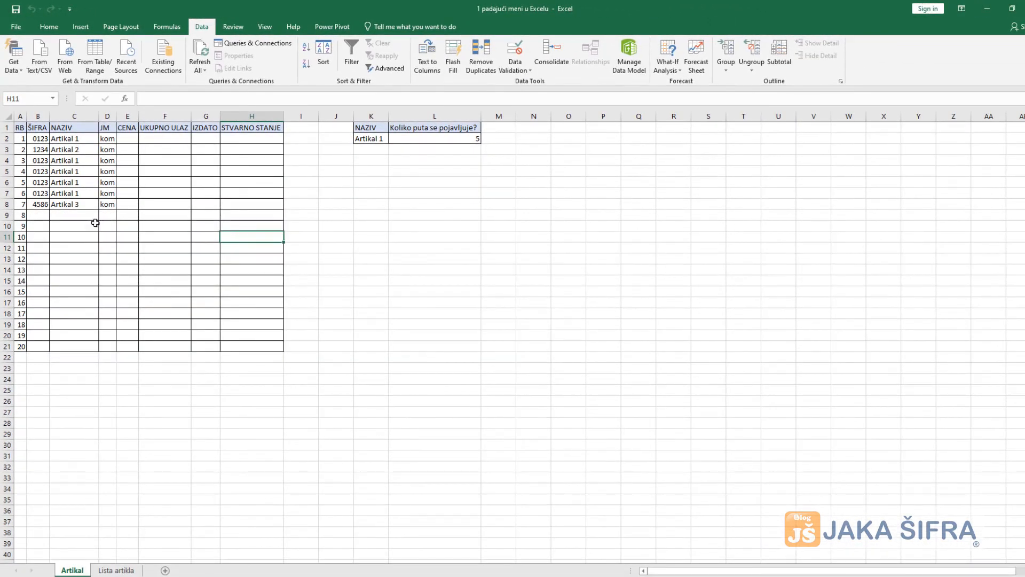
# Step: Try to enter Artikal 4, which is not on the article list, in cell C9 and cancel the entry
pyautogui.click(79, 214)
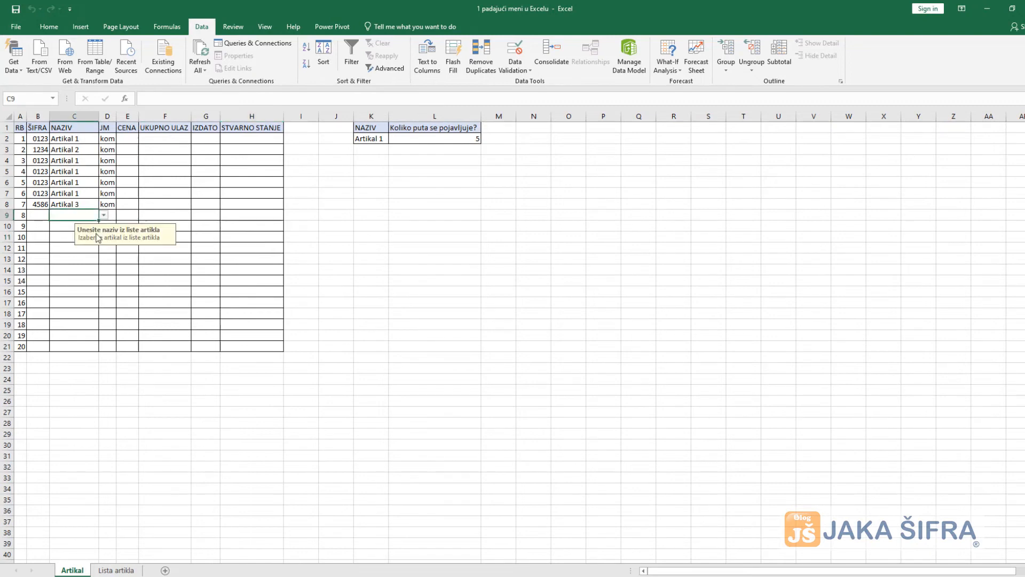
pyautogui.write('Artikal 4')
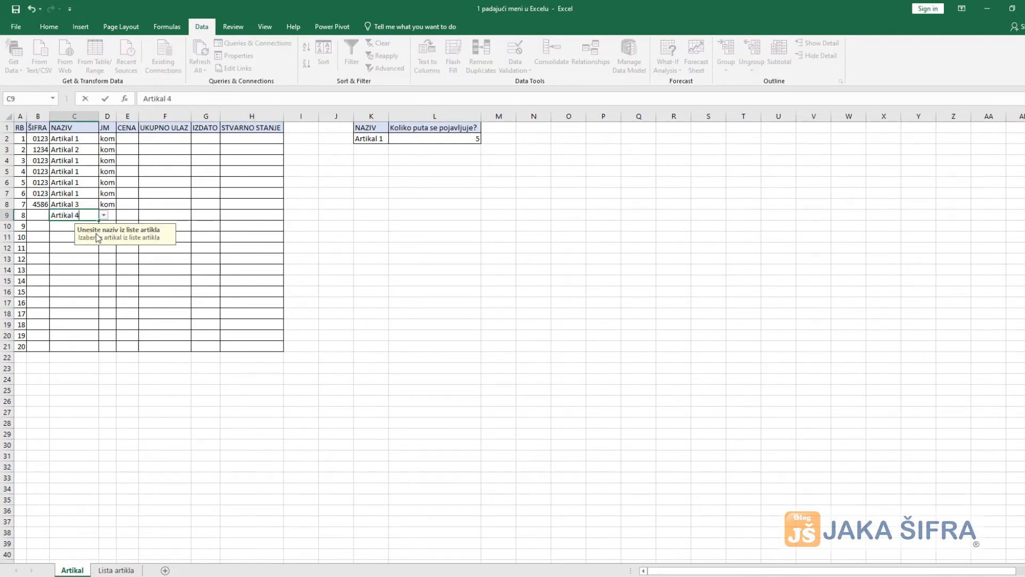
pyautogui.press('Return')
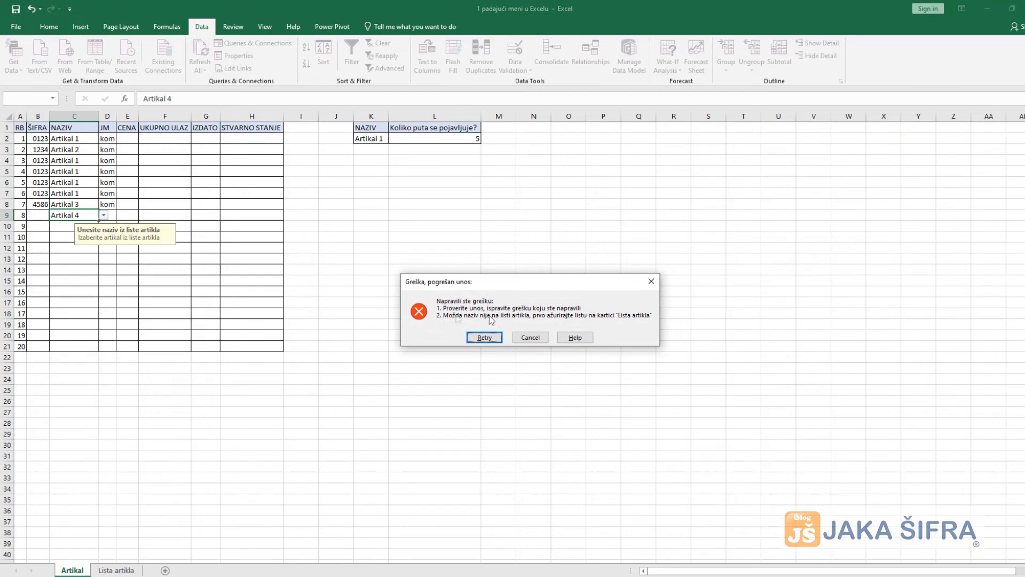
pyautogui.click(530, 337)
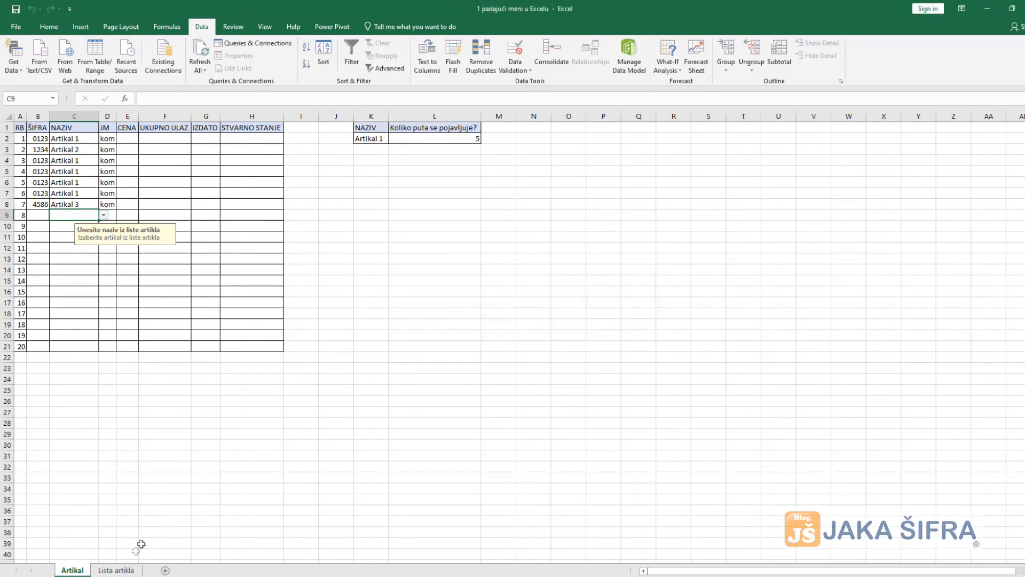
# Step: Add Artikal 4 to the article list in cell A5 of the Lista artikla sheet
pyautogui.click(128, 569)
pyautogui.click(62, 268)
pyautogui.doubleClick(50, 169)
pyautogui.write('Artikal')
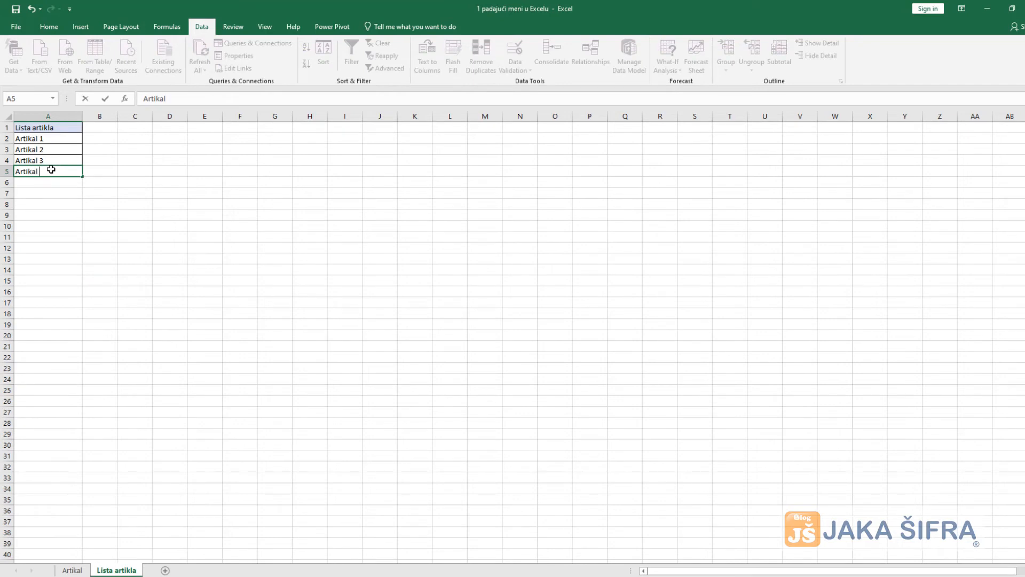
pyautogui.write(' 4')
pyautogui.press('Return')
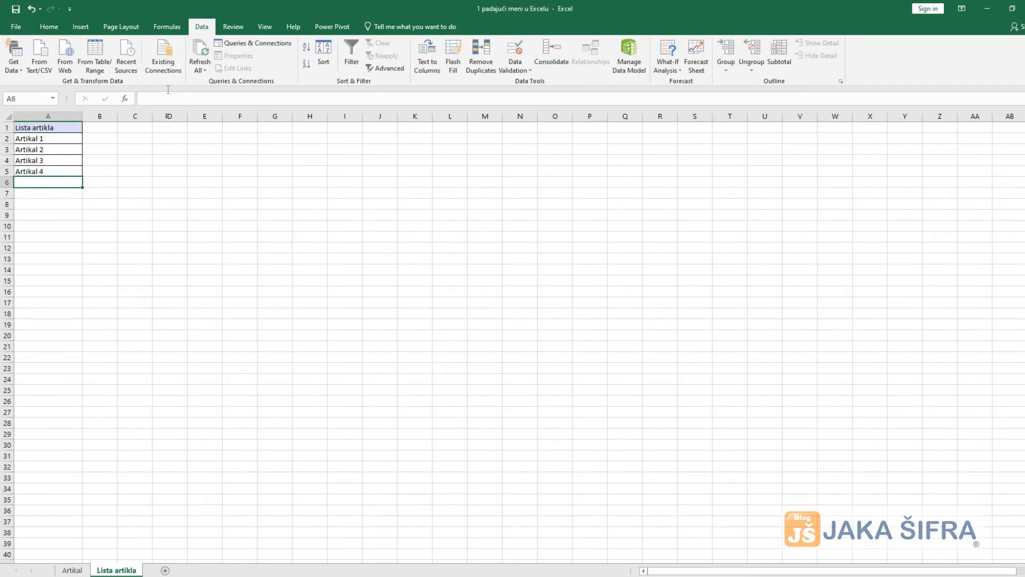
# Step: Apply borders to the new list cell A5 on the Lista artikla sheet
pyautogui.click(51, 26)
pyautogui.click(43, 171)
pyautogui.click(75, 213)
pyautogui.click(53, 173)
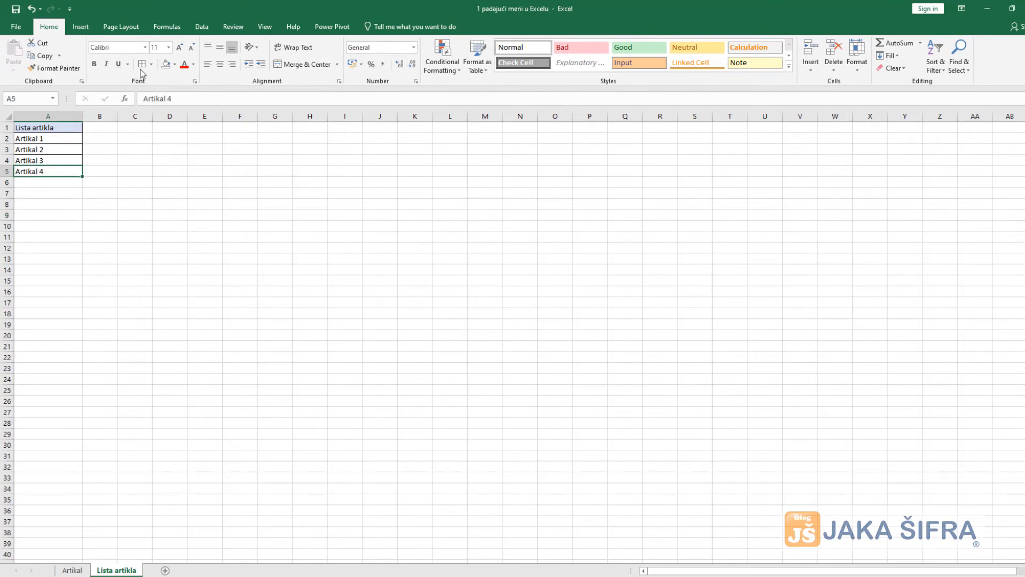
pyautogui.click(100, 215)
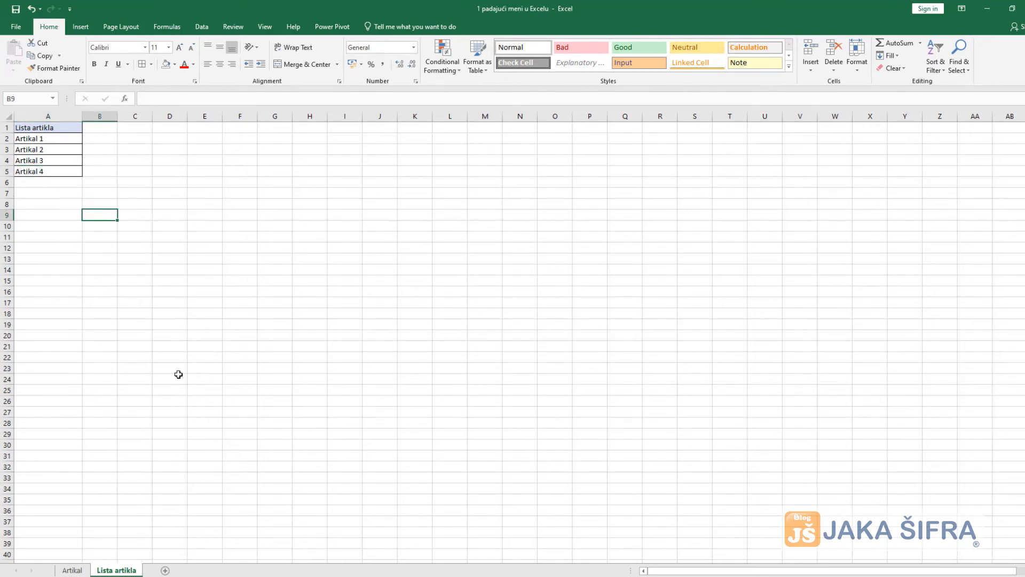
# Step: Try entering Artikal 4 in cell C9 of the Artikal sheet again and cancel the entry
pyautogui.click(72, 570)
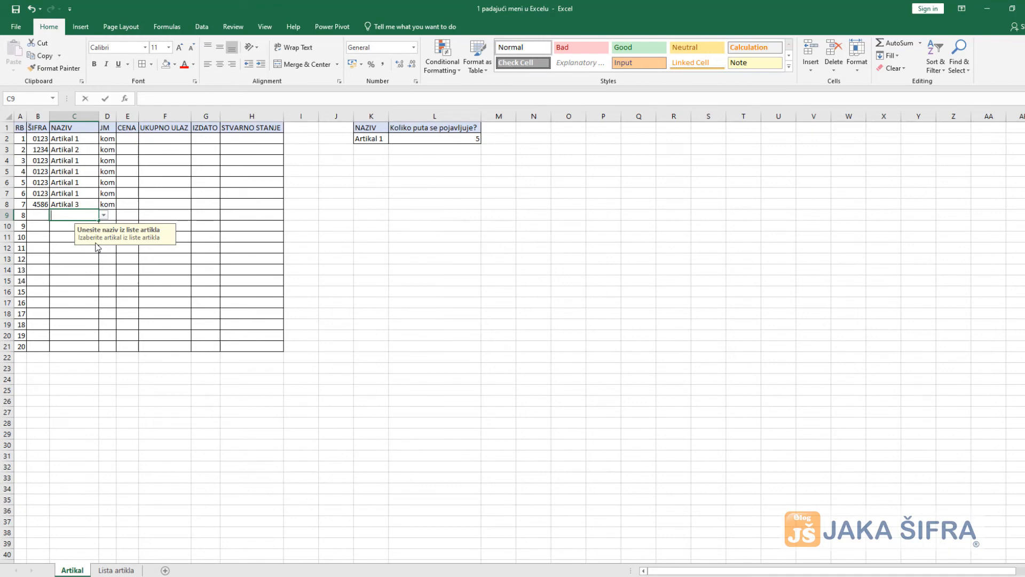
pyautogui.write('Artikal 4')
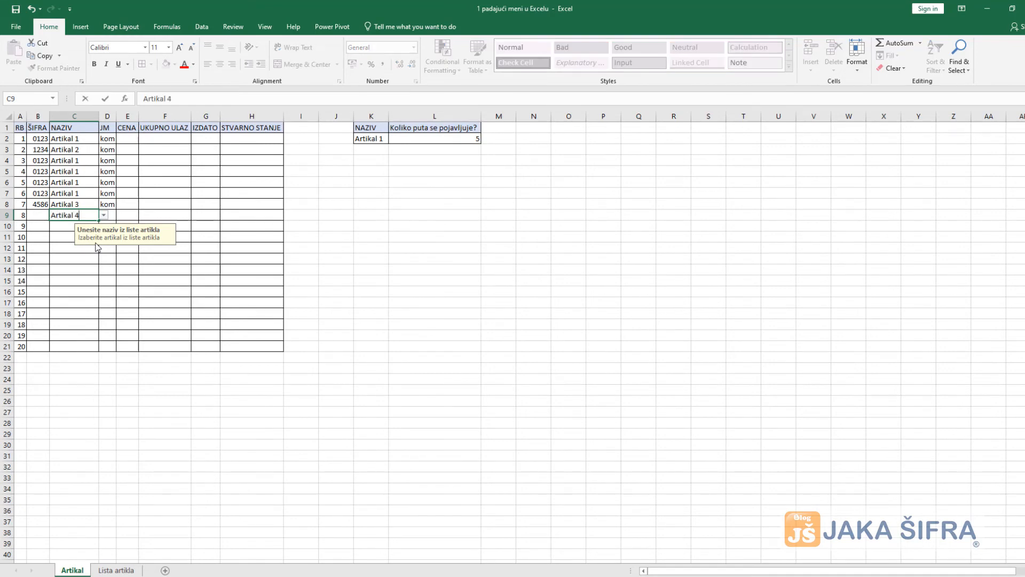
pyautogui.press('Return')
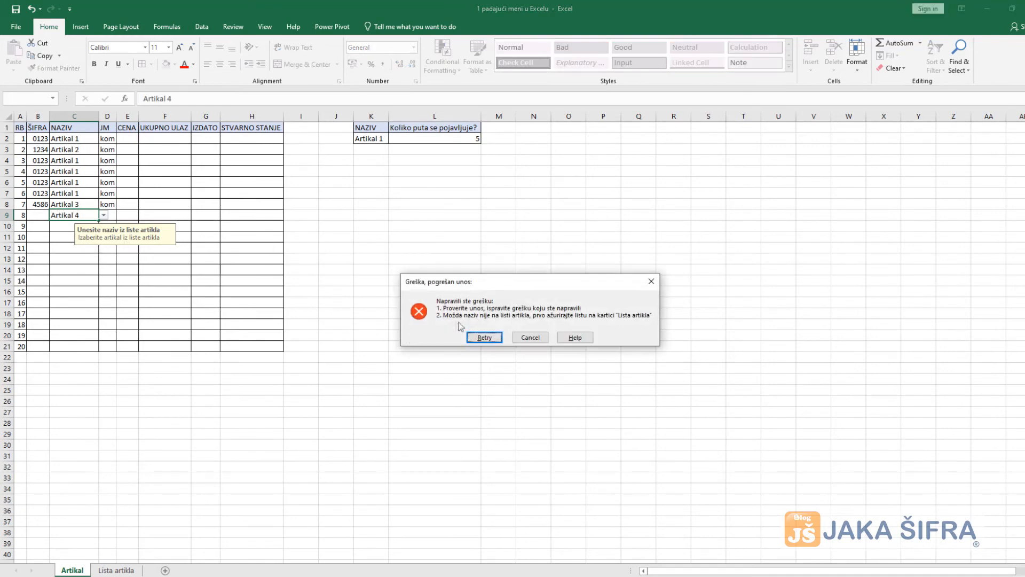
pyautogui.click(530, 337)
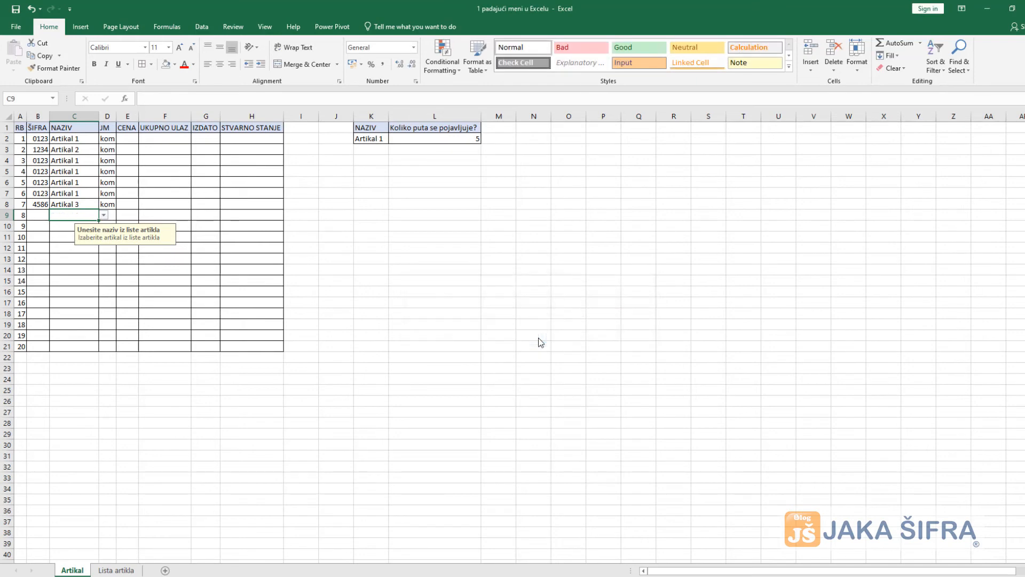
# Step: Set the data validation list source of cells C2:C21 on the Artikal sheet to ='Lista artikla'!$A$2:$A$5
pyautogui.click(103, 570)
pyautogui.click(75, 570)
pyautogui.moveTo(77, 143); pyautogui.dragTo(66, 347)
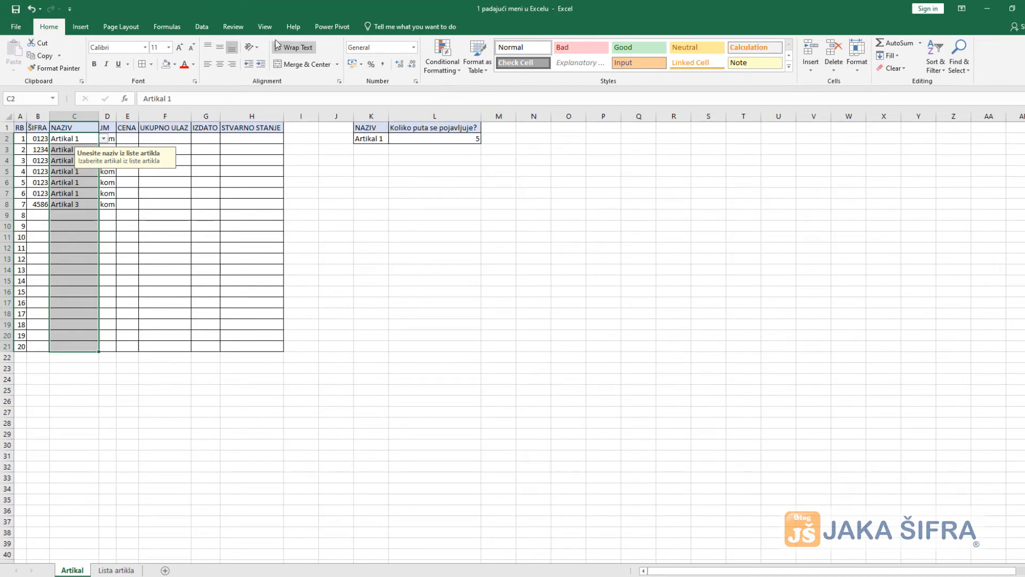
pyautogui.click(201, 26)
pyautogui.click(520, 71)
pyautogui.click(529, 82)
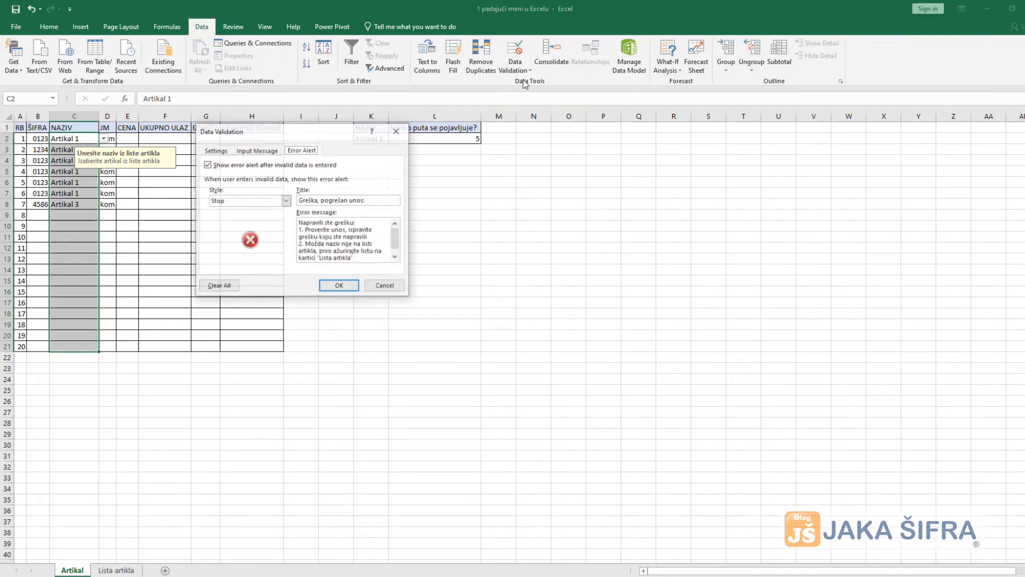
pyautogui.click(216, 150)
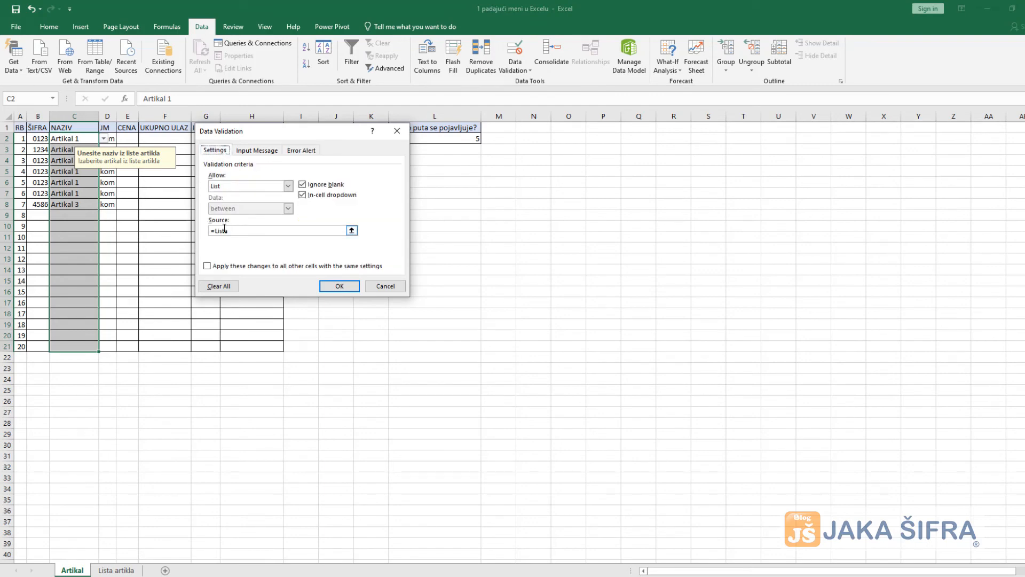
pyautogui.click(351, 230)
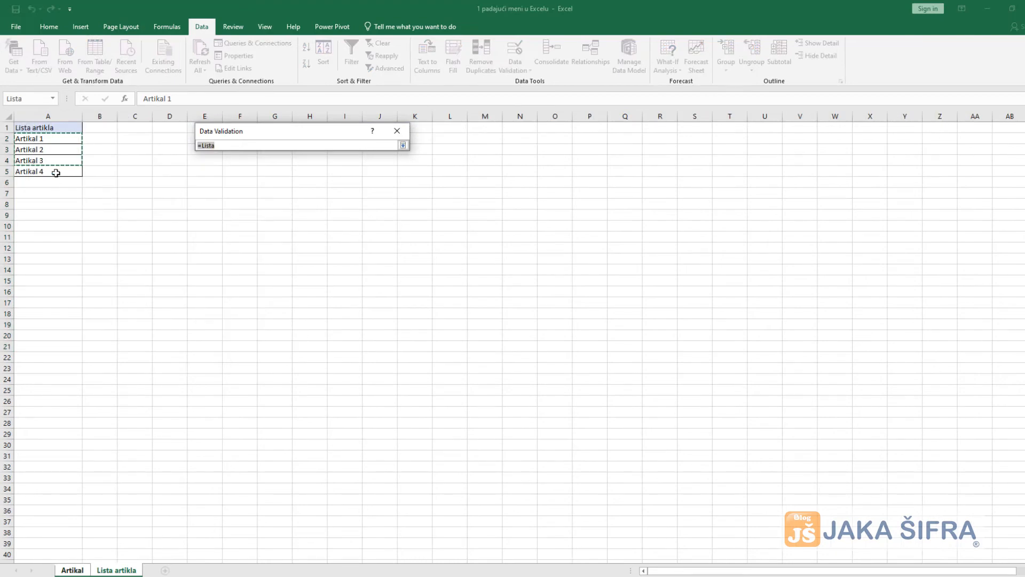
pyautogui.moveTo(55, 138); pyautogui.dragTo(75, 170)
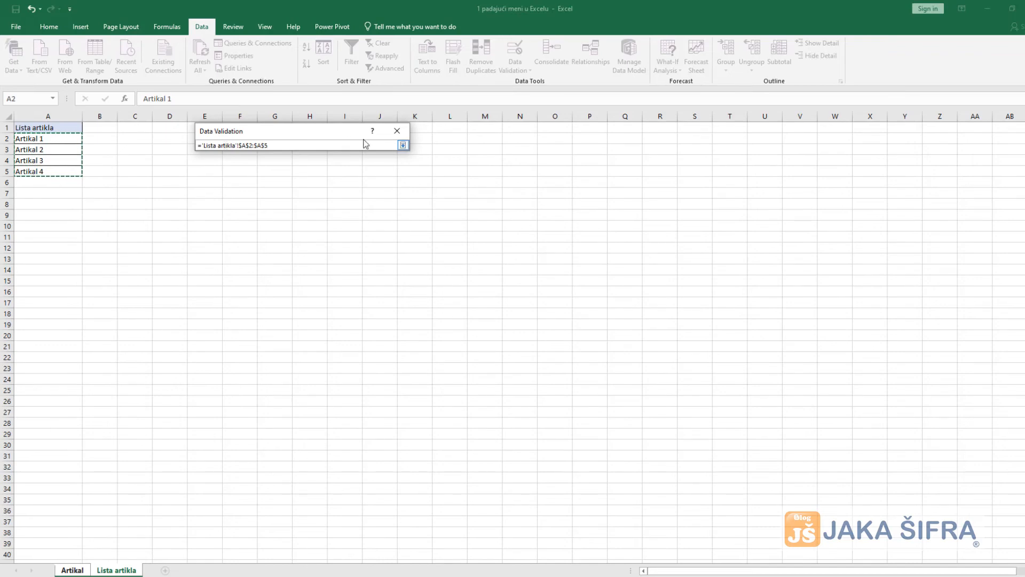
pyautogui.press('Return')
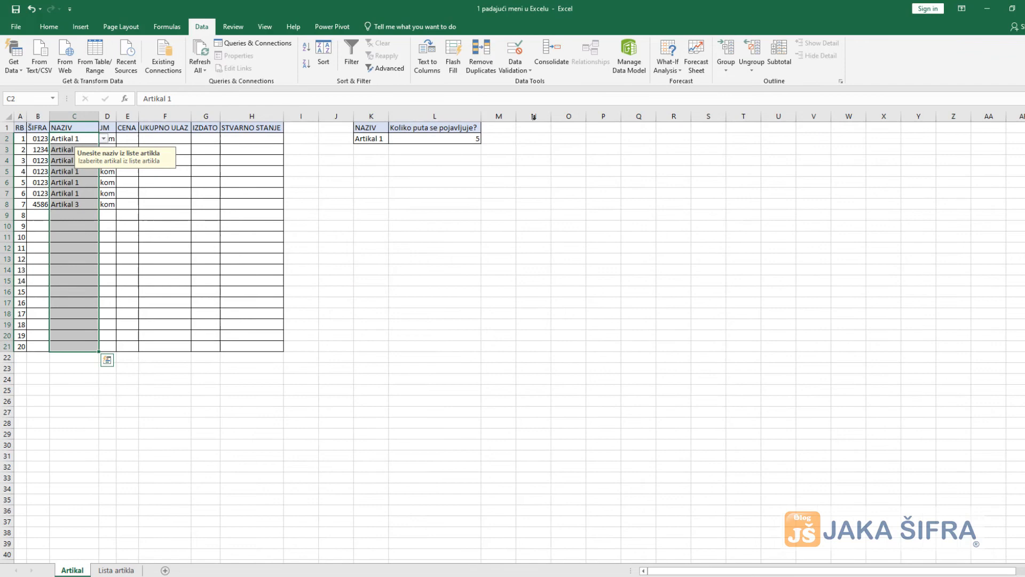
# Step: Check the data validation settings of cells C2:C21 and close them without changes
pyautogui.click(512, 70)
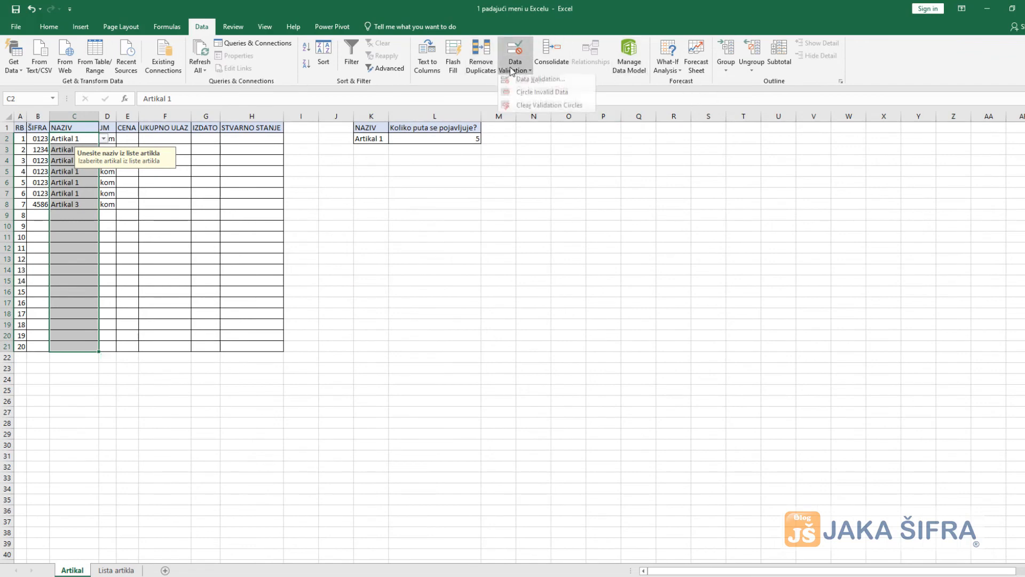
pyautogui.click(539, 76)
pyautogui.click(387, 287)
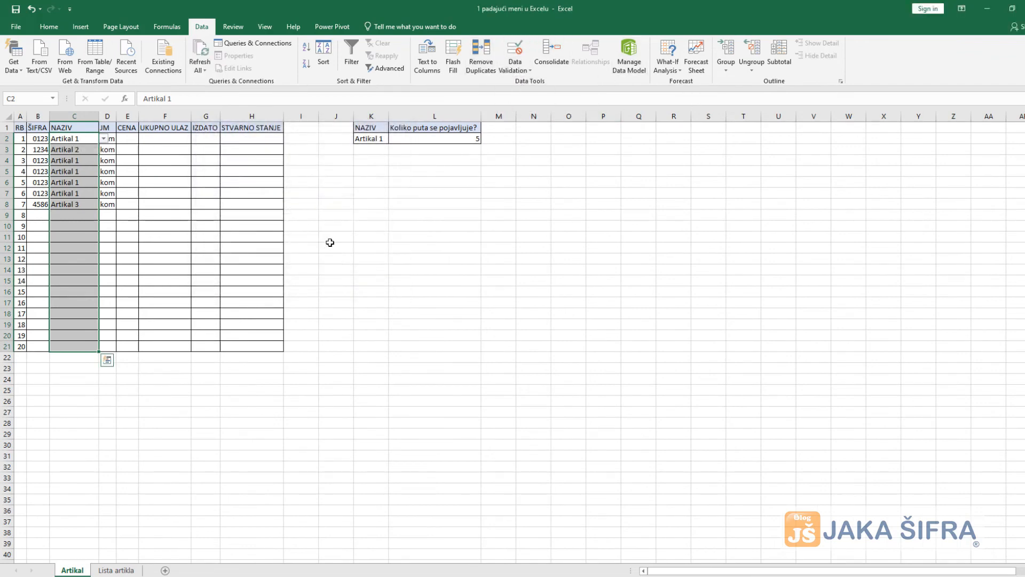
pyautogui.click(330, 243)
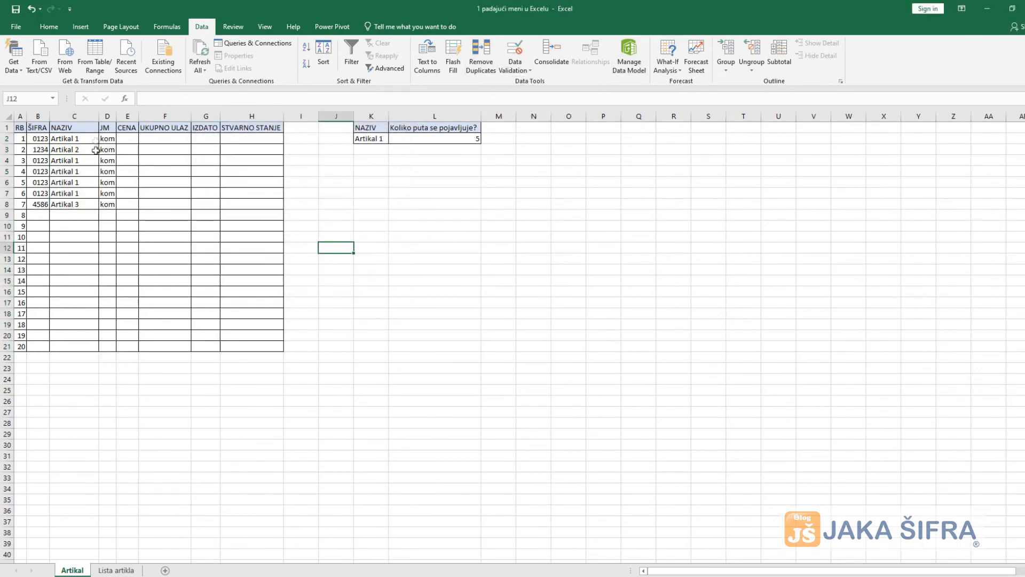
# Step: Redefine the named range Lista to refer to ='Lista artikla'!$A$2:$A$8
pyautogui.click(168, 27)
pyautogui.click(116, 570)
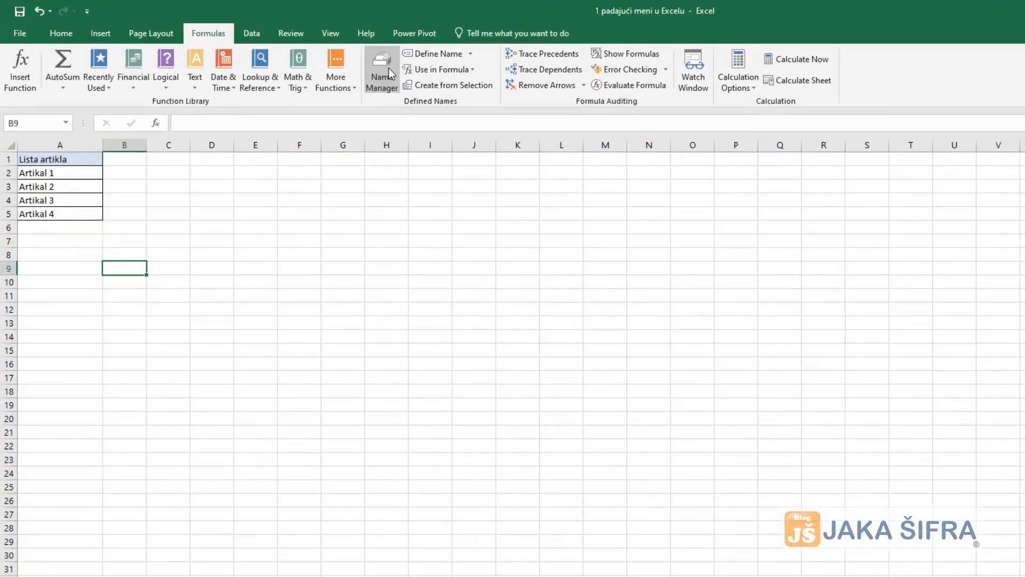
pyautogui.click(310, 58)
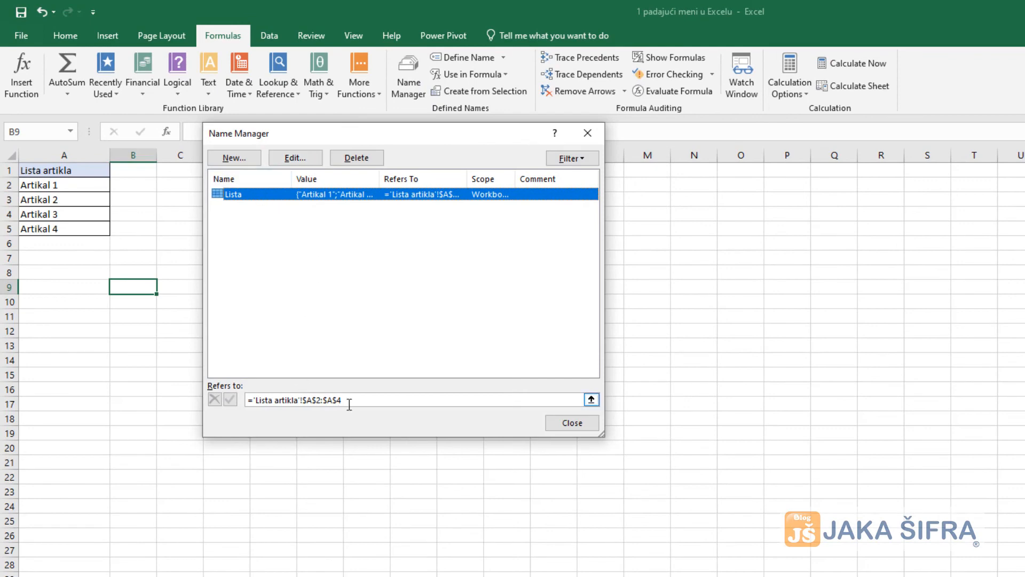
pyautogui.click(591, 399)
pyautogui.click(64, 186)
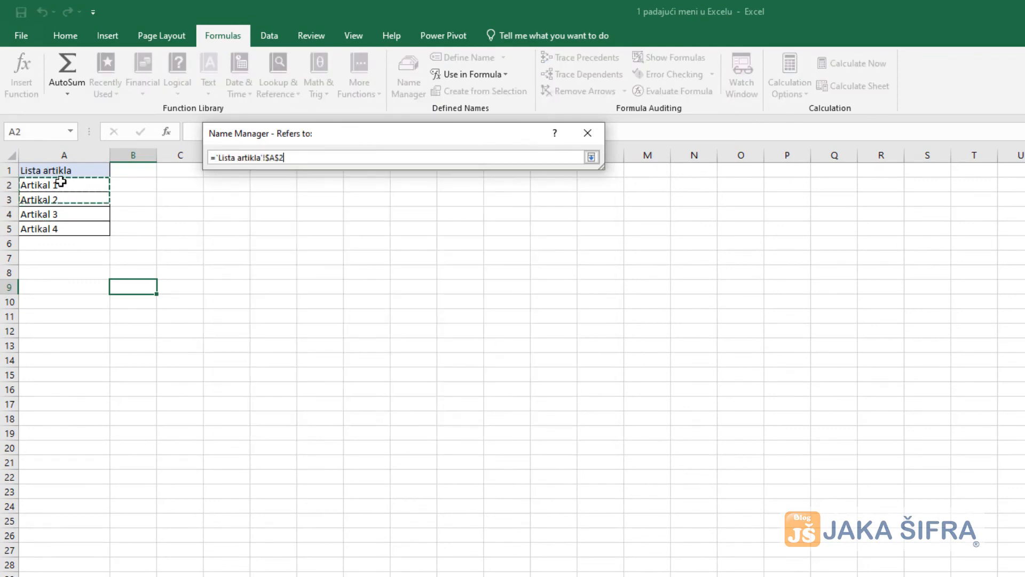
pyautogui.moveTo(47, 229)
pyautogui.mouseDown()
pyautogui.moveTo(43, 302)
pyautogui.moveTo(48, 229)
pyautogui.mouseUp()
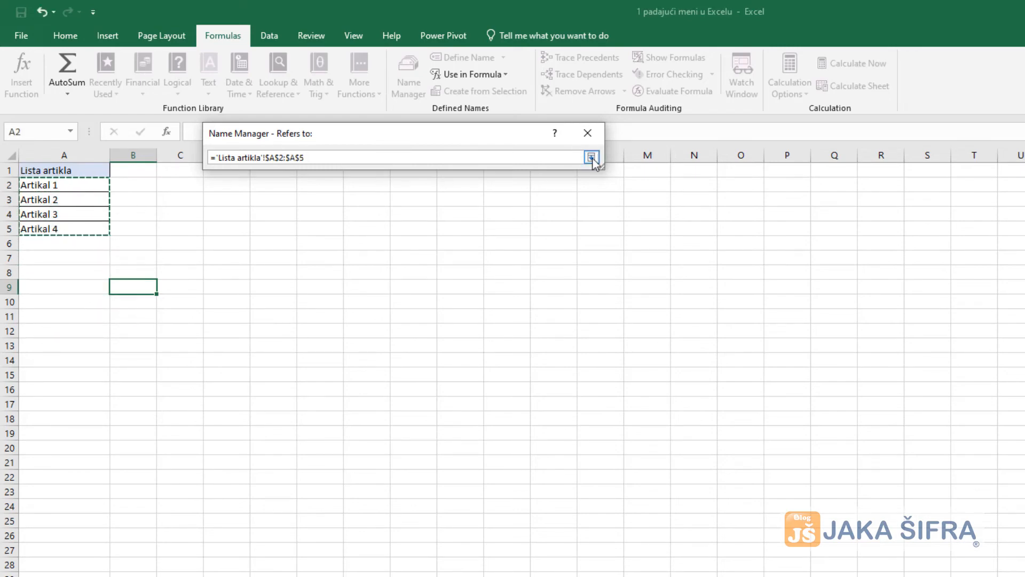
pyautogui.moveTo(87, 184); pyautogui.dragTo(55, 273)
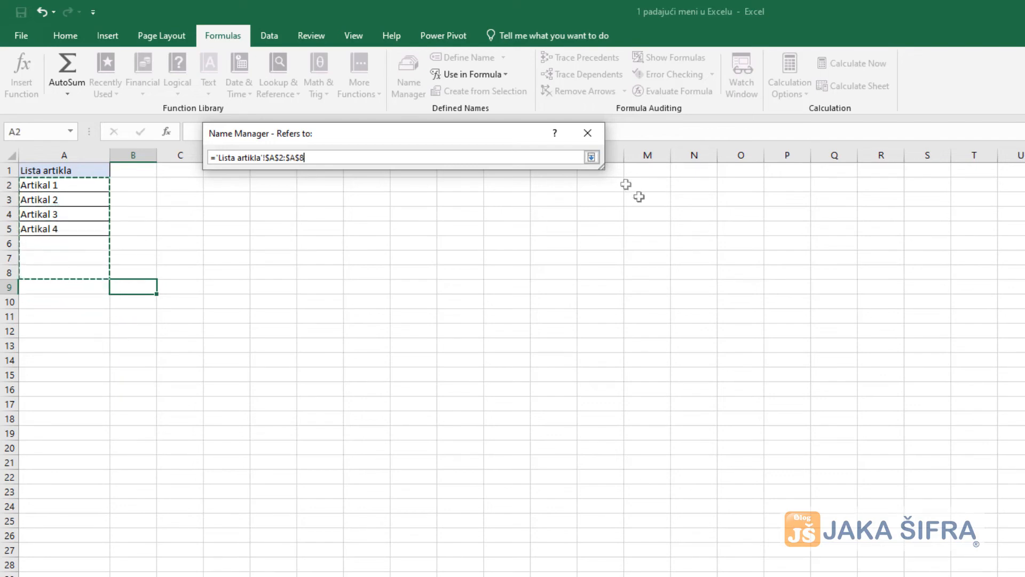
pyautogui.click(591, 157)
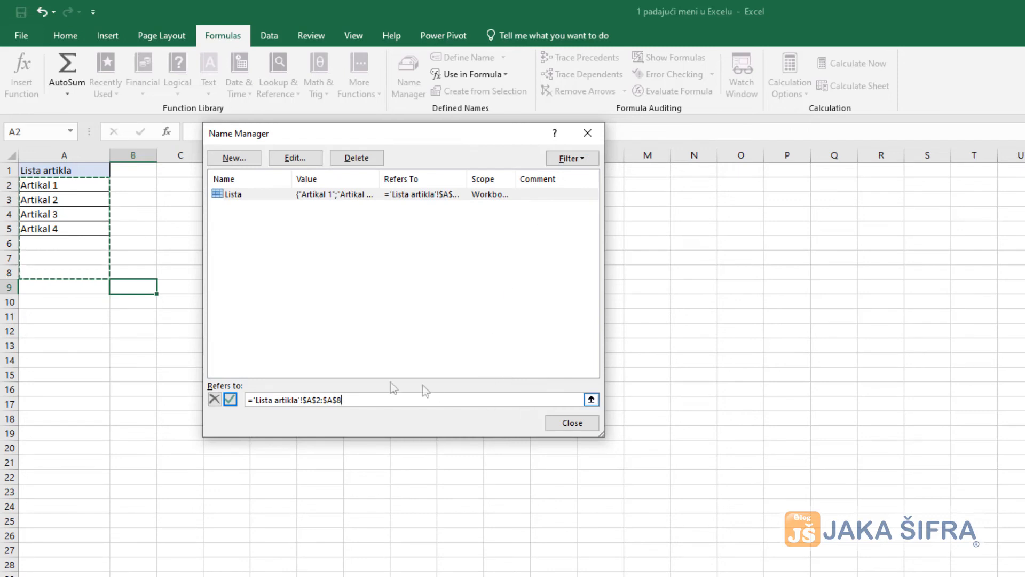
pyautogui.click(231, 399)
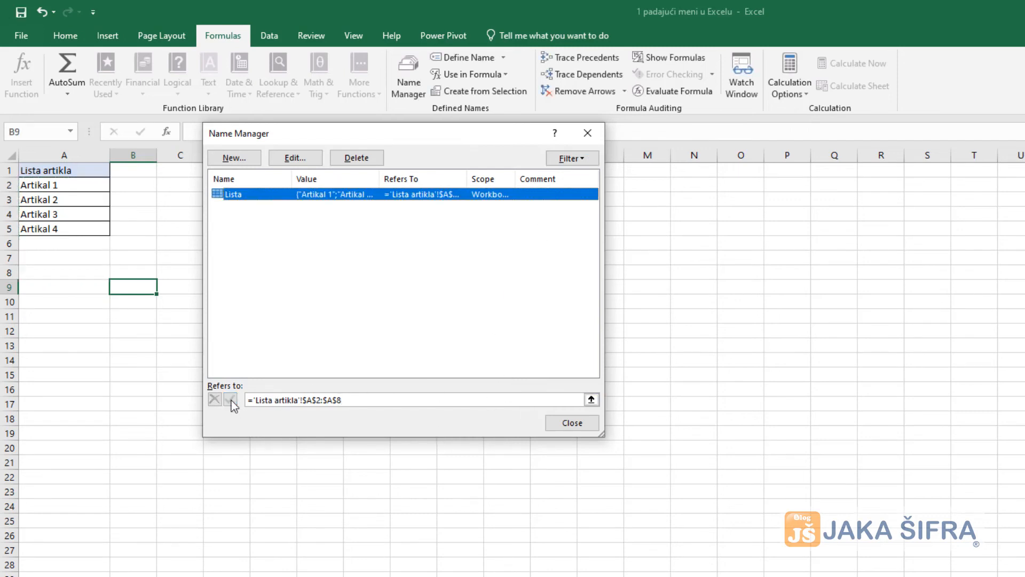
pyautogui.click(578, 424)
# Step: Apply borders to the extended article list, cells A2:A8, and return to the Artikal sheet
pyautogui.moveTo(45, 271); pyautogui.dragTo(62, 182)
pyautogui.click(65, 35)
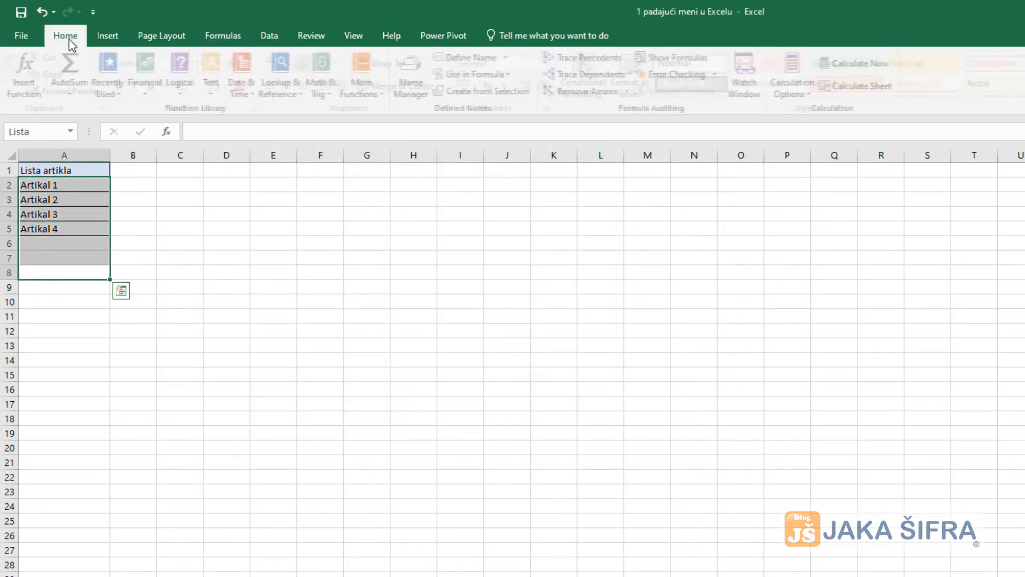
pyautogui.click(65, 244)
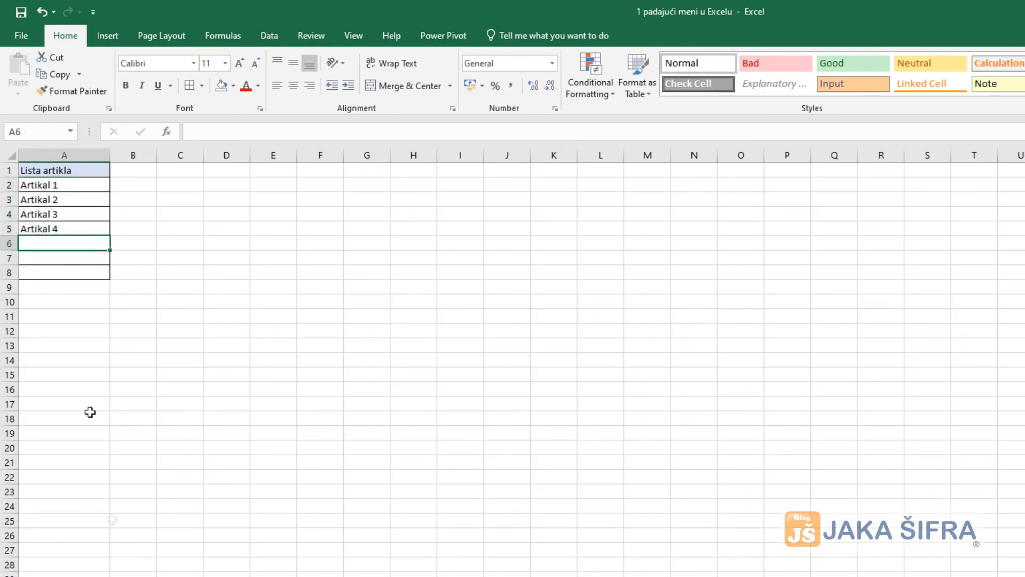
pyautogui.click(62, 228)
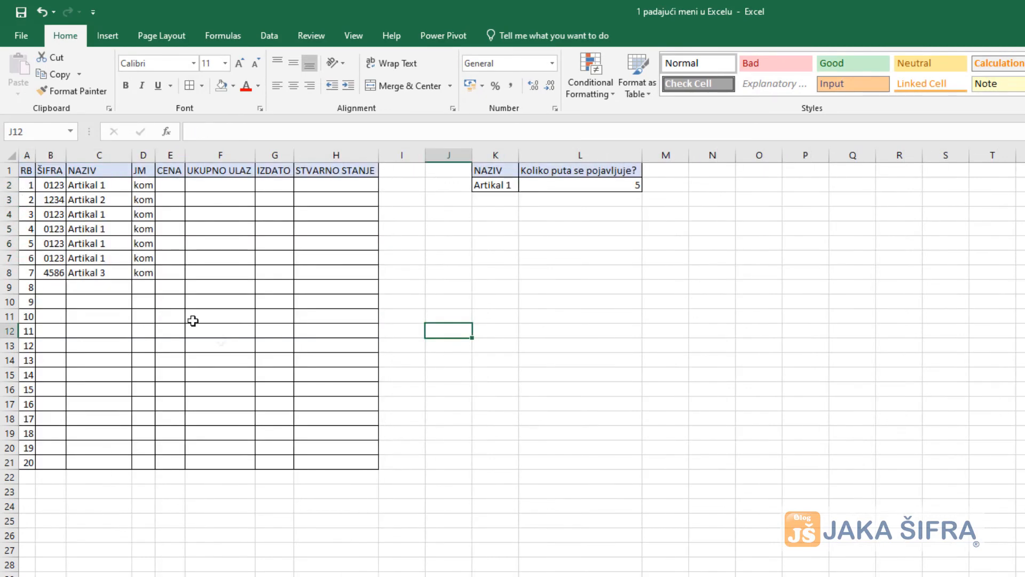
# Step: Enter Artikal 4 in cell C9 and check the article drop-down options of cell C10
pyautogui.click(91, 291)
pyautogui.write('Artikal 4')
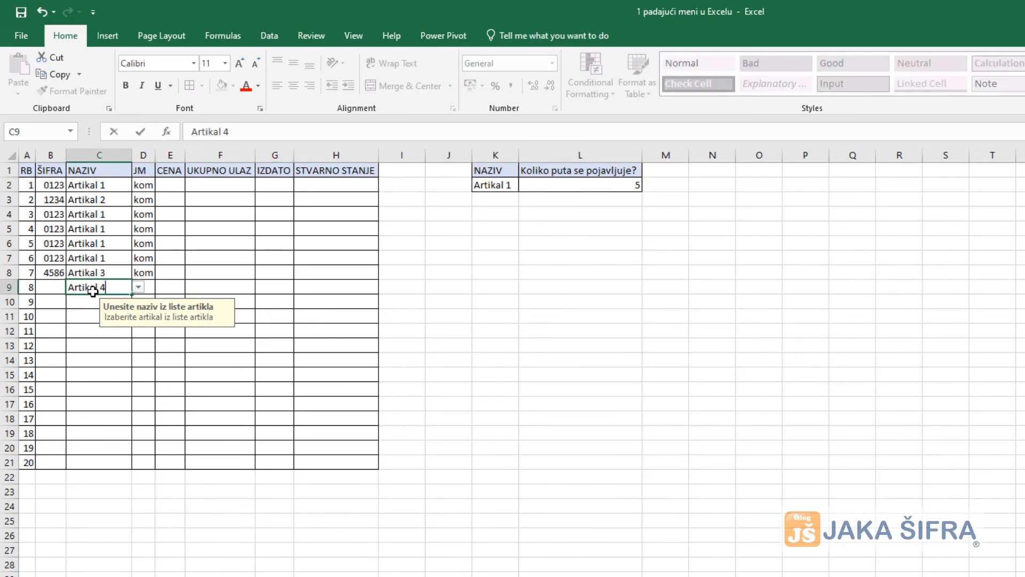
pyautogui.press('Return')
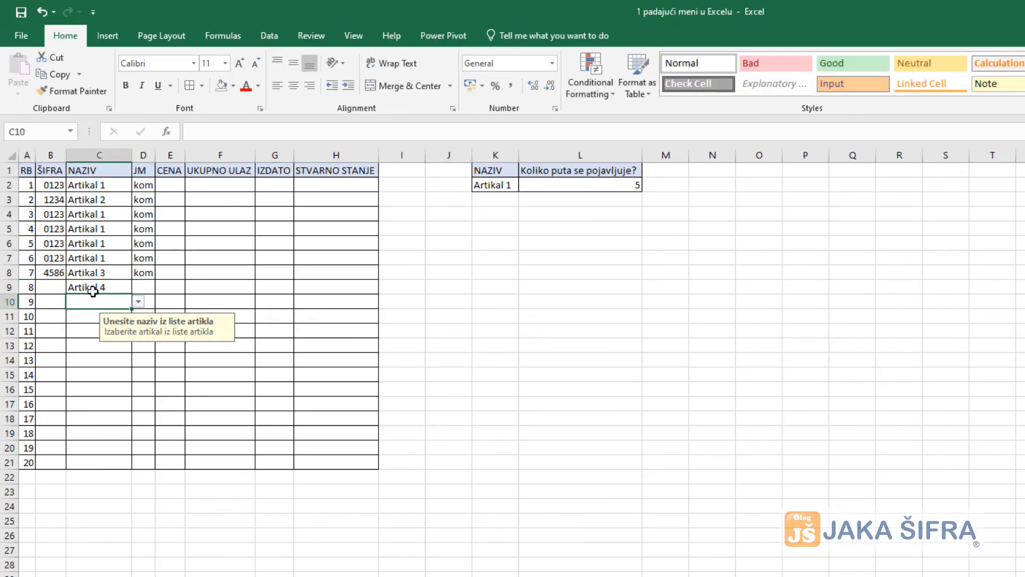
pyautogui.click(138, 302)
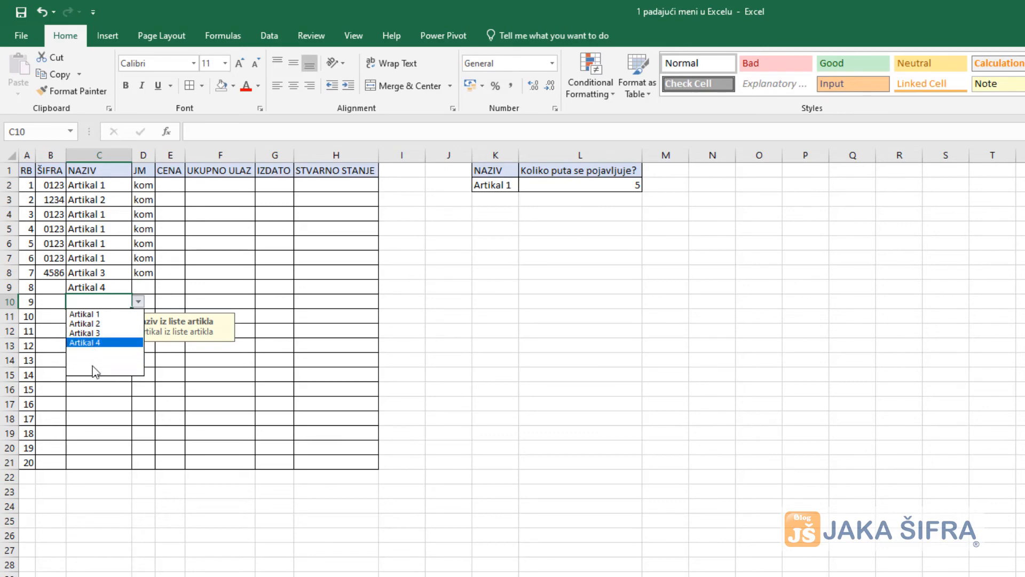
pyautogui.press('Escape')
# Step: Add Artikal 5 to cell A6 of the source list on the Lista artikla sheet
pyautogui.click(96, 575)
pyautogui.click(57, 246)
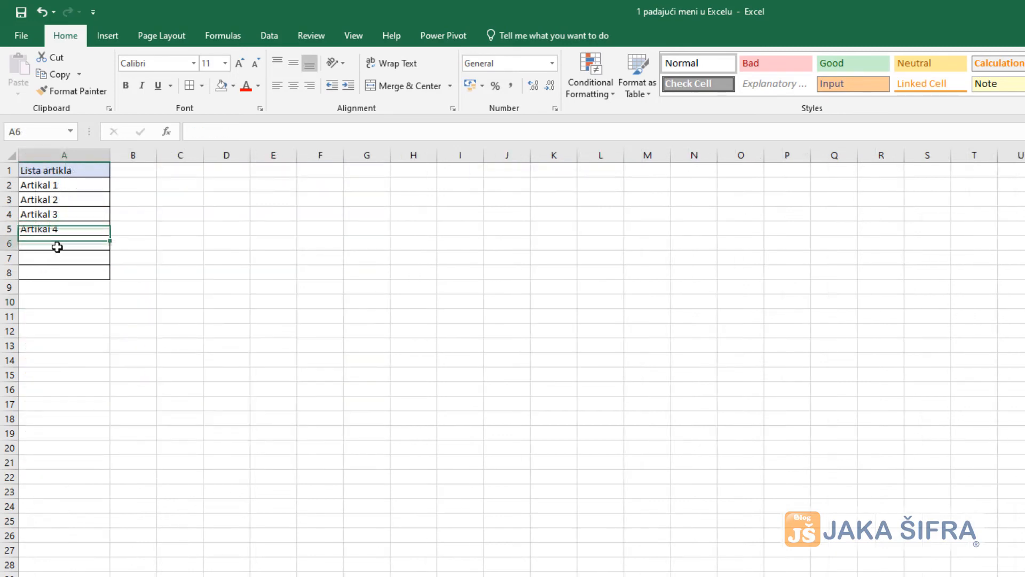
pyautogui.write('Artikal')
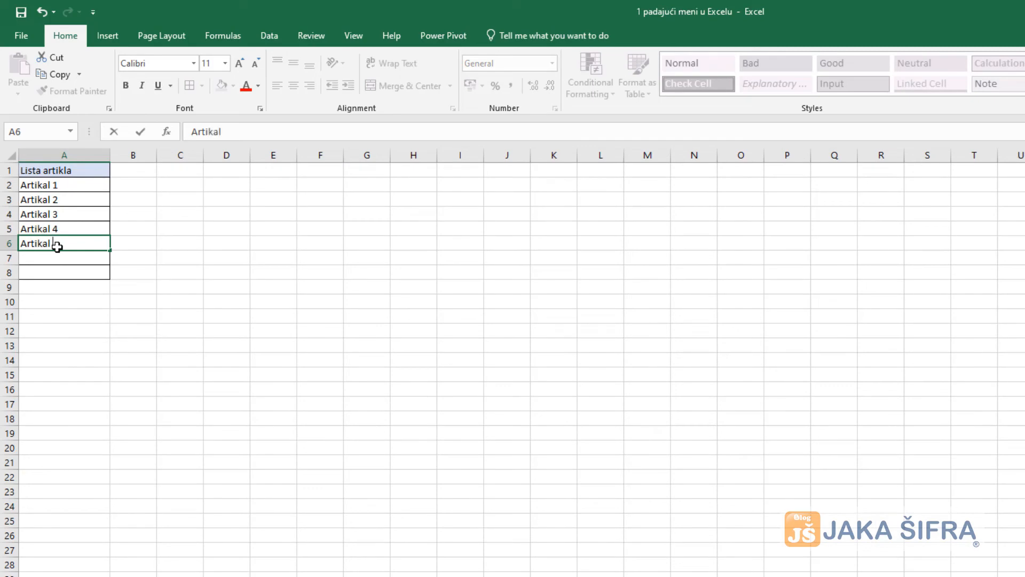
pyautogui.press('Return')
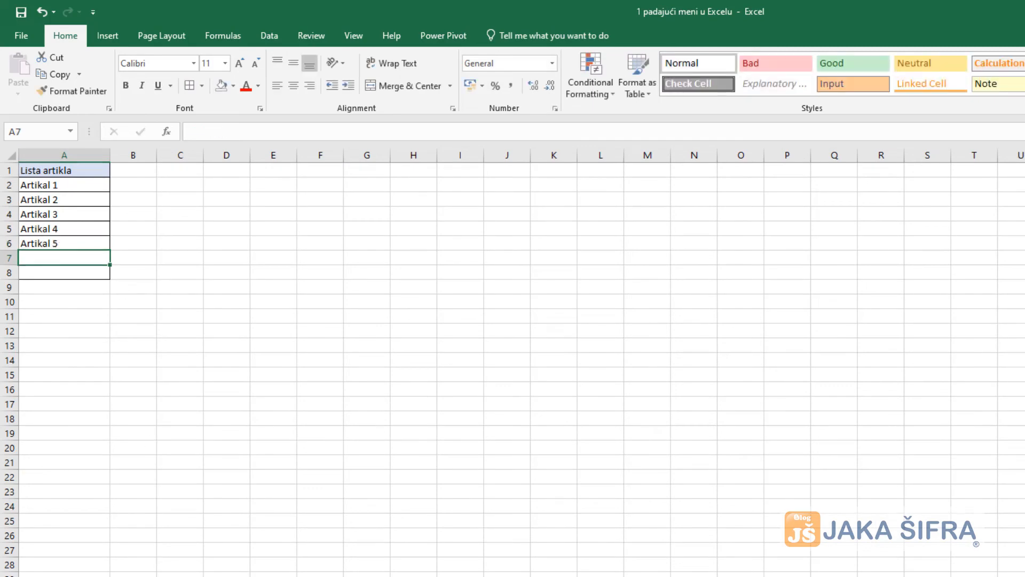
# Step: Return to the Artikal sheet and check the options offered by the drop-down in cell C10
pyautogui.click(70, 574)
pyautogui.click(138, 302)
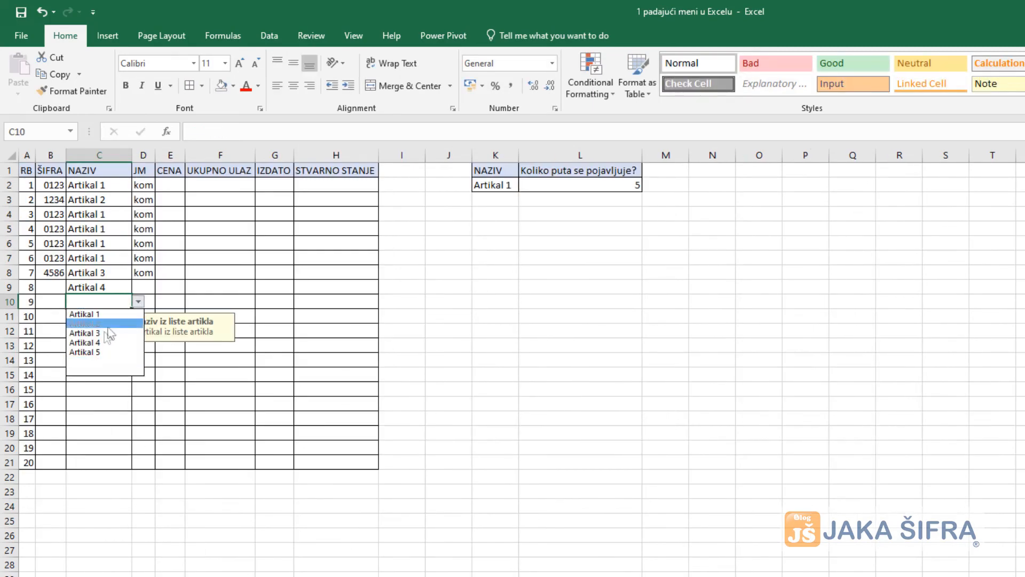
pyautogui.press('Escape')
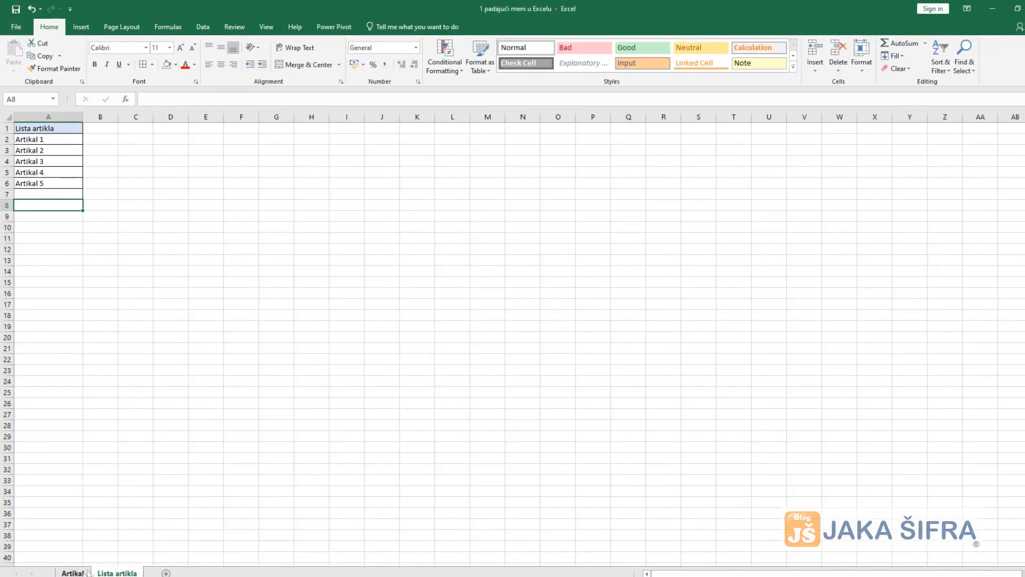
# Step: On the Artikal sheet, choose Artikal 3 from the drop-down in the last table row, cell C21
pyautogui.click(74, 572)
pyautogui.click(75, 329)
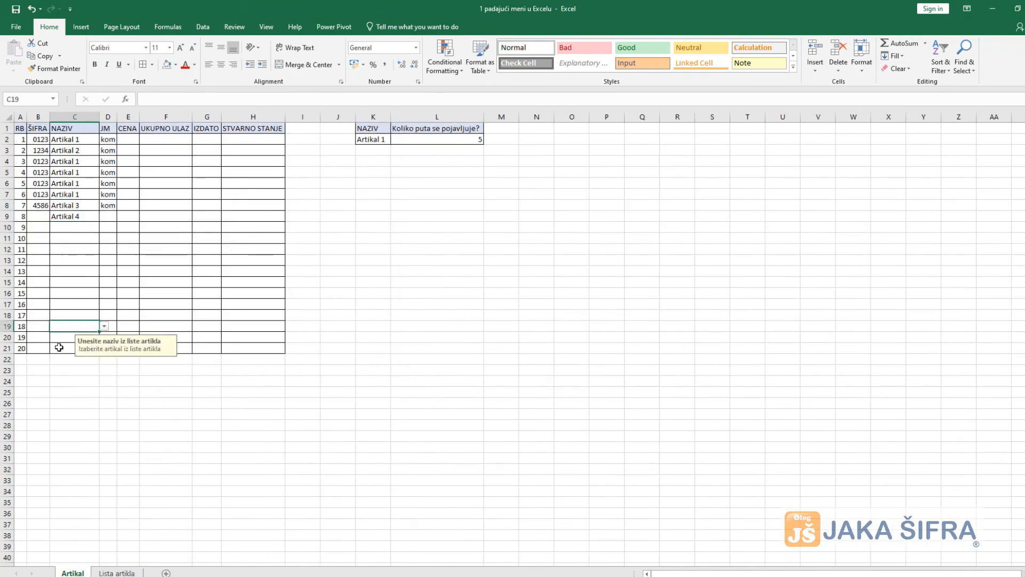
pyautogui.click(60, 348)
pyautogui.click(104, 349)
pyautogui.click(63, 372)
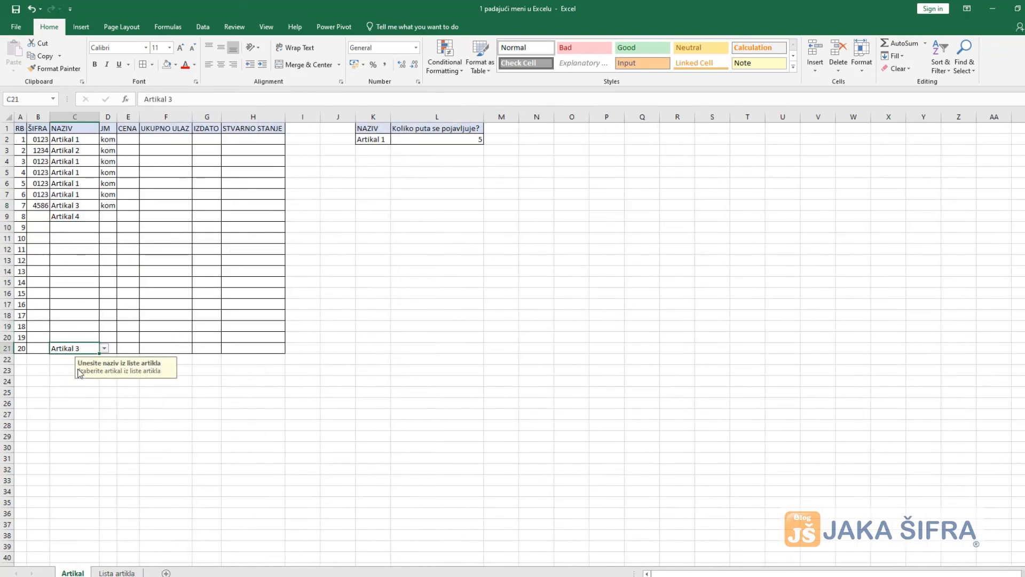
# Step: Test the cells below the table for validation by entering ssdfsdf in cell C22
pyautogui.click(84, 427)
pyautogui.click(77, 359)
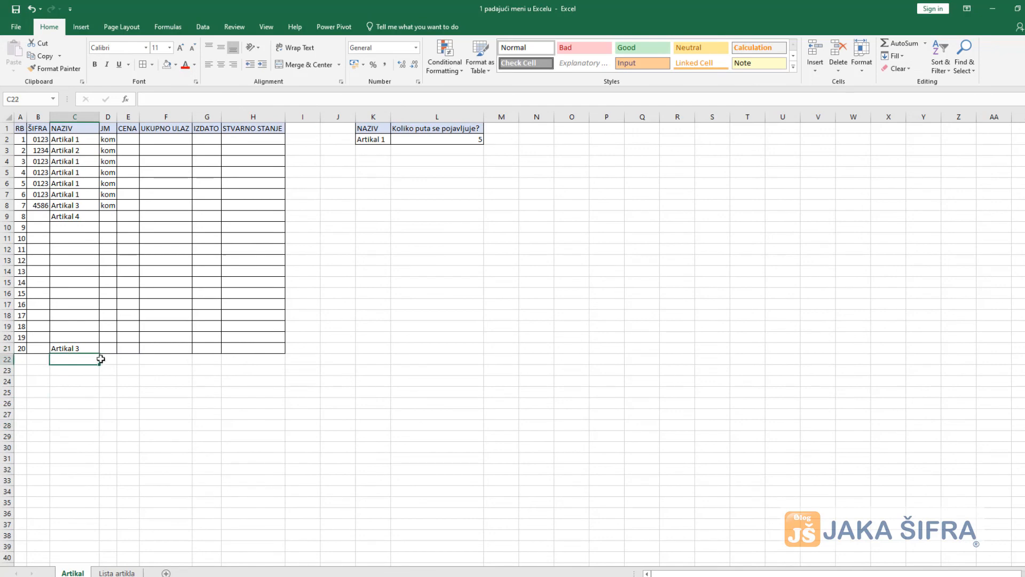
pyautogui.click(107, 366)
pyautogui.click(79, 403)
pyautogui.click(78, 371)
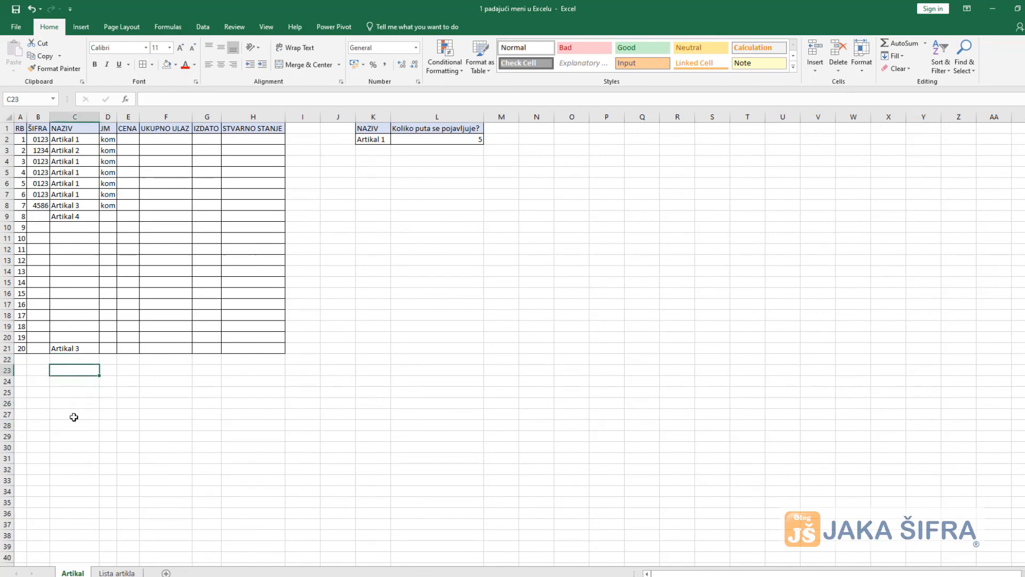
pyautogui.click(71, 359)
pyautogui.write('ssdfsdf')
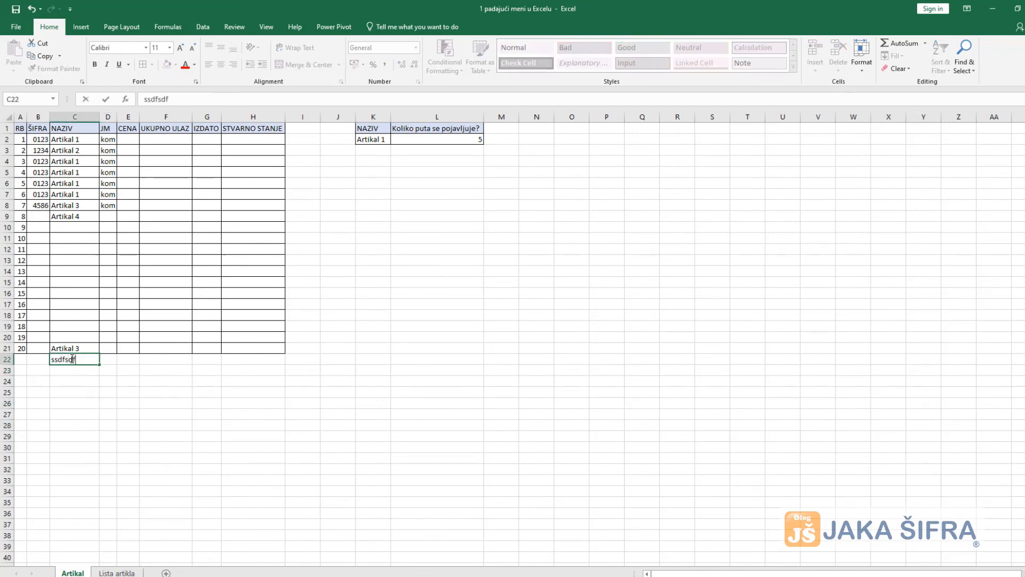
pyautogui.press('Return')
pyautogui.click(85, 360)
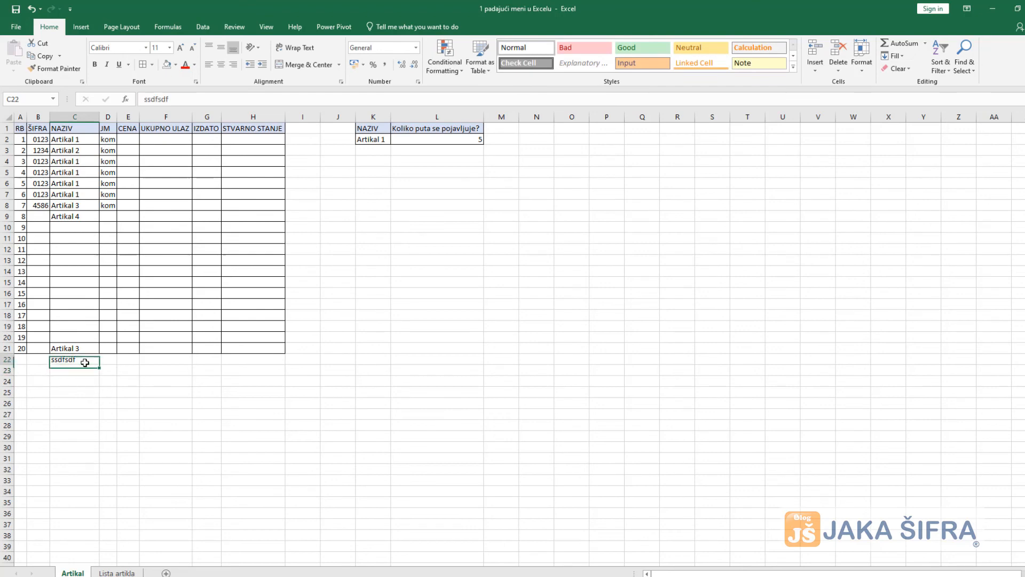
# Step: Clear the test entries from cells C22 and C21
pyautogui.press('Delete')
pyautogui.press('Up')
pyautogui.press('Delete')
pyautogui.click(81, 412)
pyautogui.click(80, 360)
pyautogui.click(83, 349)
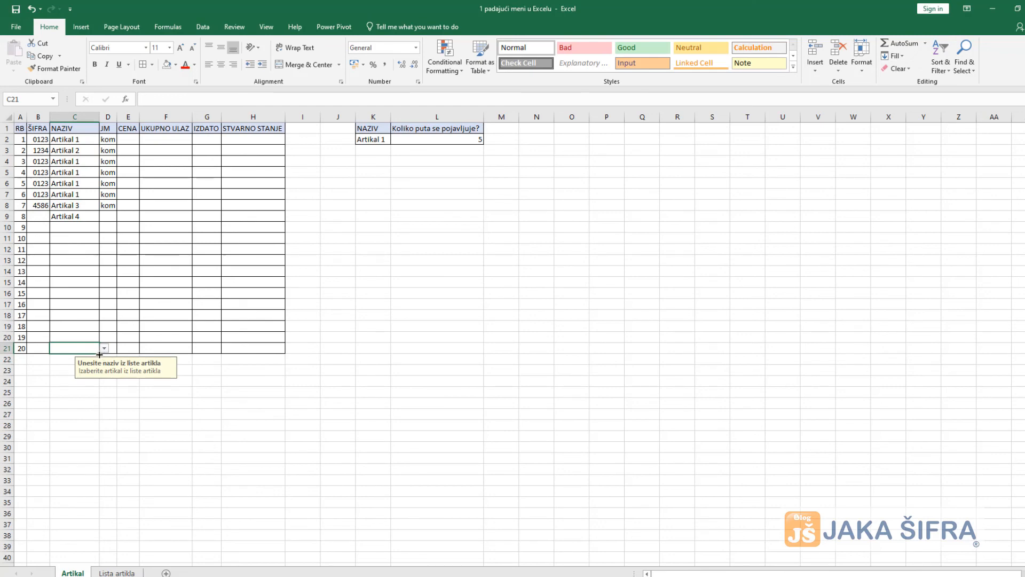
# Step: Fill the validated cell C21 down to C30 and test the drop-down by choosing Artikal 2 in C22
pyautogui.moveTo(100, 355); pyautogui.dragTo(86, 451)
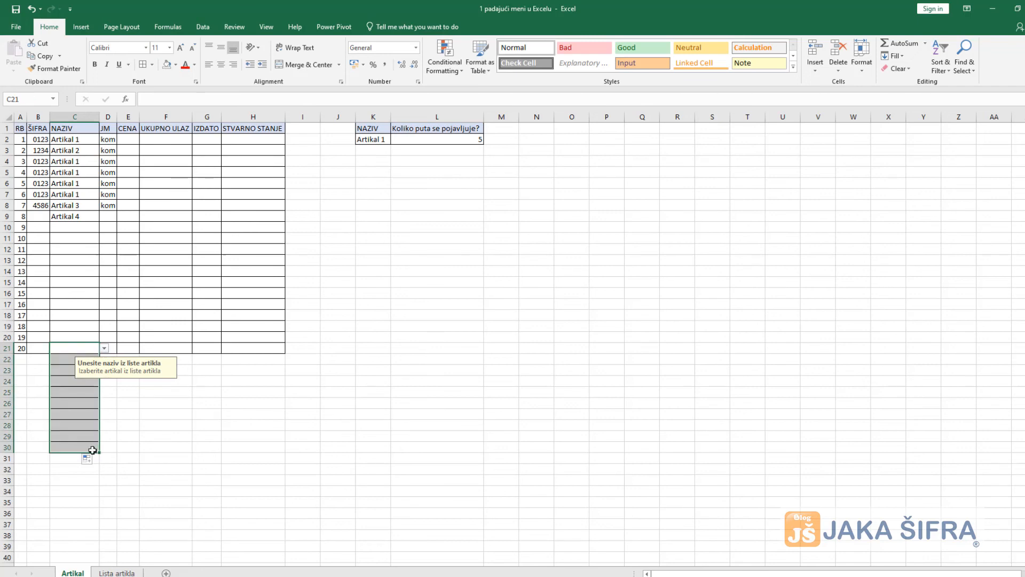
pyautogui.click(78, 427)
pyautogui.click(105, 359)
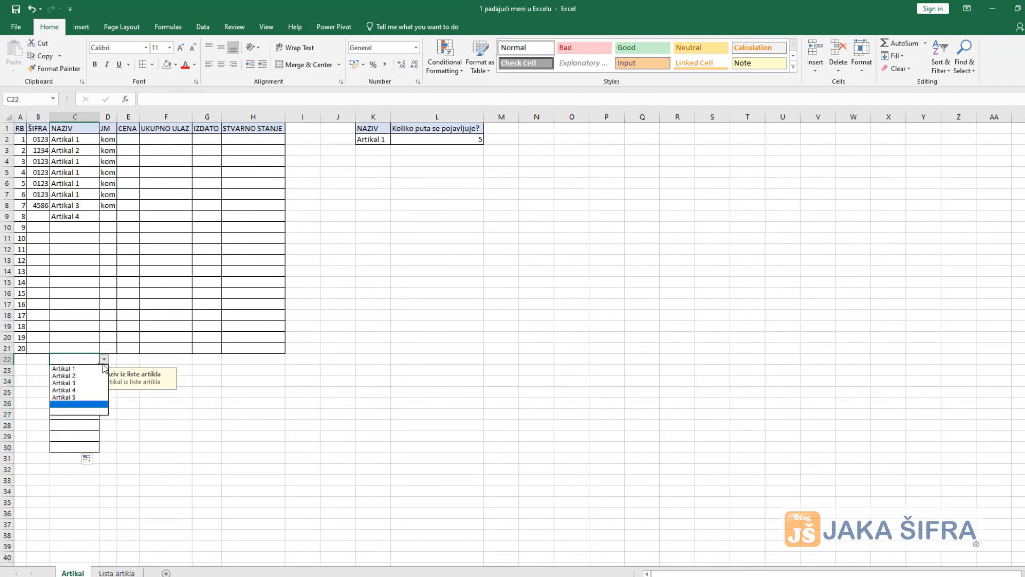
pyautogui.click(69, 377)
pyautogui.click(125, 468)
pyautogui.click(82, 360)
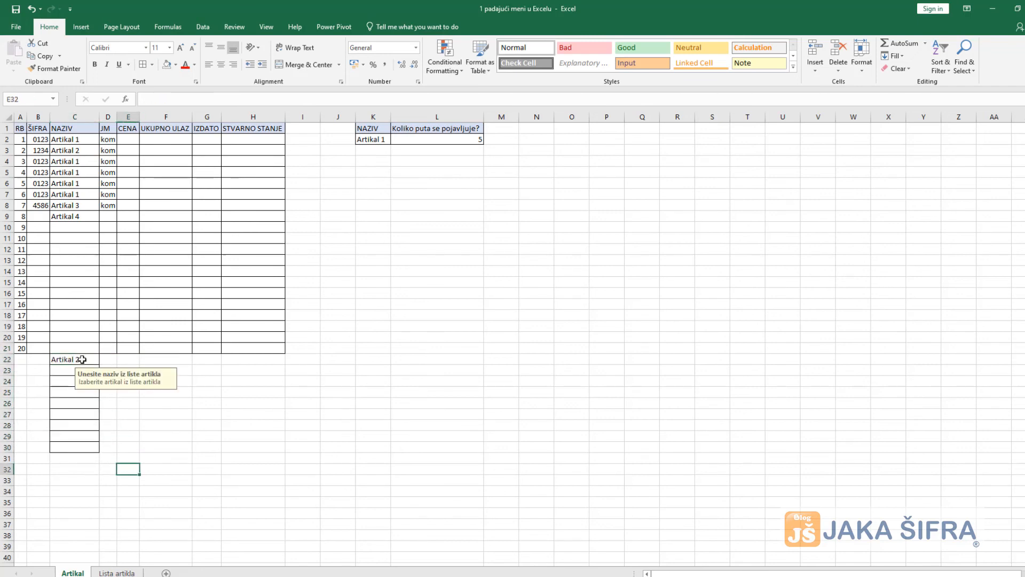
# Step: Clear C22, fill the validated cell C30 down to C40, and choose Artikal 1 from the drop-down in C37
pyautogui.click(69, 442)
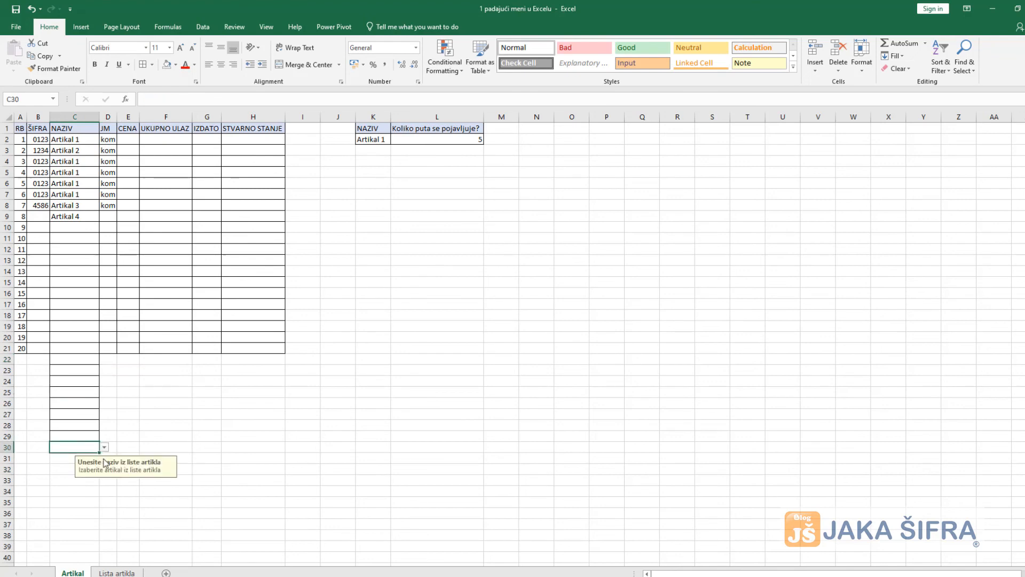
pyautogui.moveTo(101, 454); pyautogui.dragTo(94, 559)
pyautogui.click(80, 524)
pyautogui.click(104, 524)
pyautogui.click(100, 535)
pyautogui.click(83, 360)
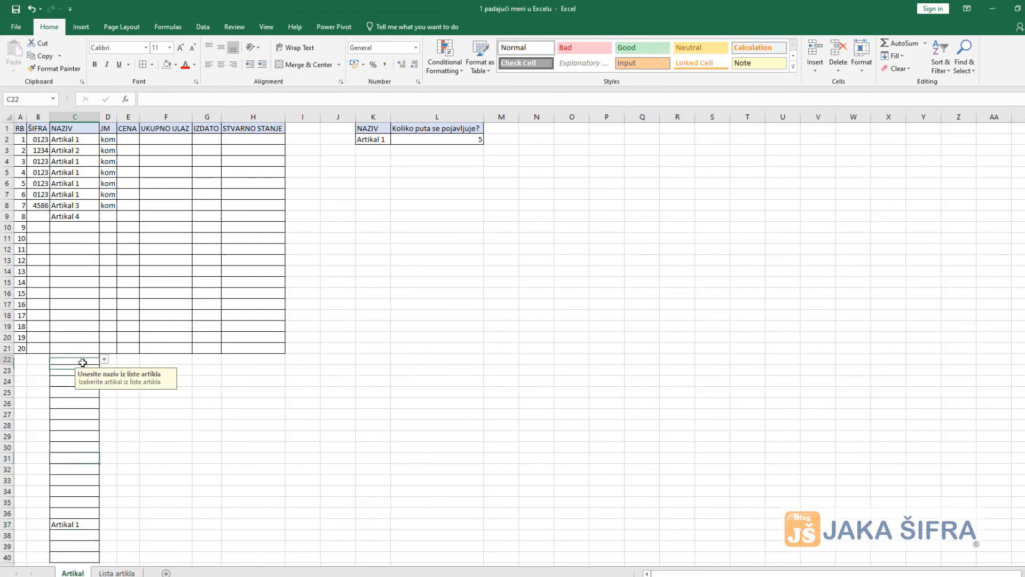
# Step: Continue the RB numbering series in column A from A18:A21 down to row 40
pyautogui.scroll(-1, 123, 382)
pyautogui.scroll(-3, 125, 376)
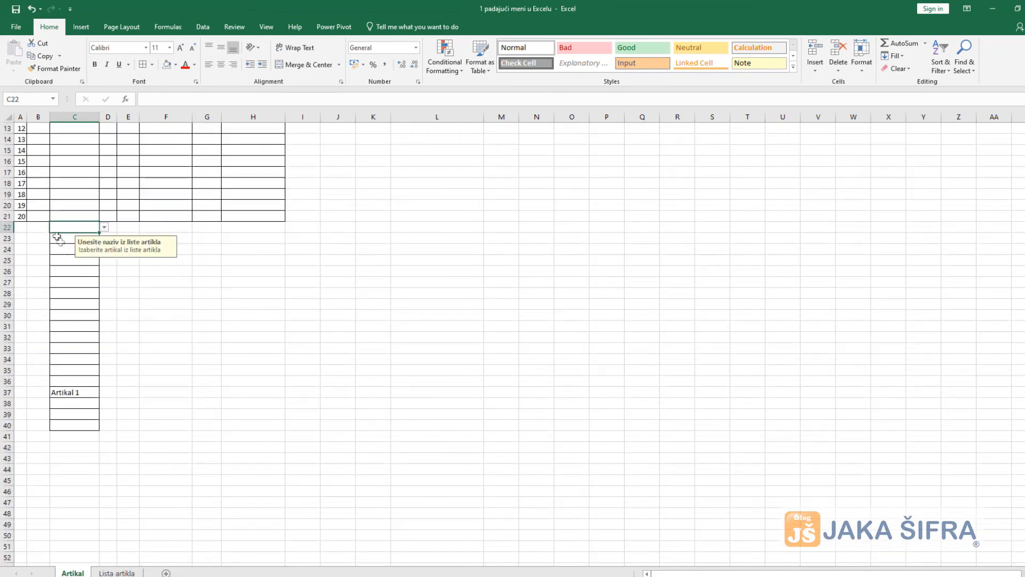
pyautogui.moveTo(16, 182); pyautogui.dragTo(24, 217)
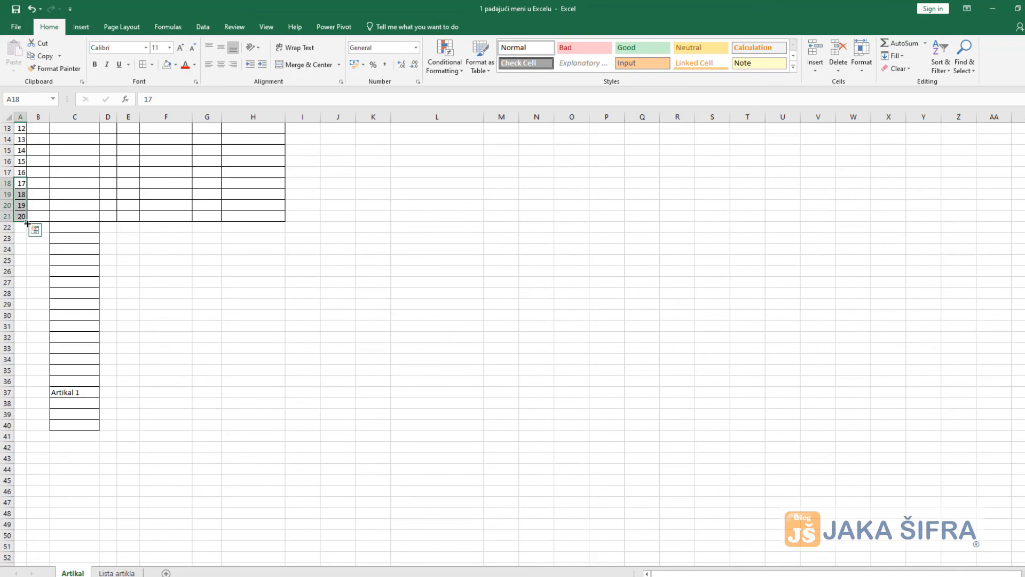
pyautogui.moveTo(25, 263); pyautogui.dragTo(25, 430)
# Step: Clear the test entry in C37 and apply borders to the added table rows, cells A22:H40
pyautogui.click(72, 392)
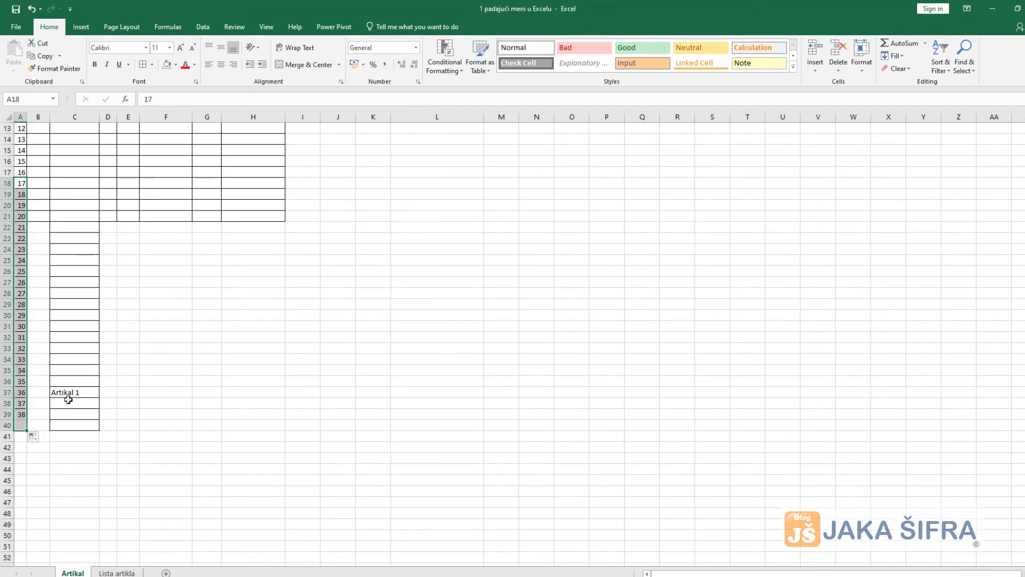
pyautogui.press('Delete')
pyautogui.moveTo(24, 428); pyautogui.dragTo(250, 233)
pyautogui.click(145, 68)
pyautogui.click(116, 252)
pyautogui.scroll(4, 118, 259)
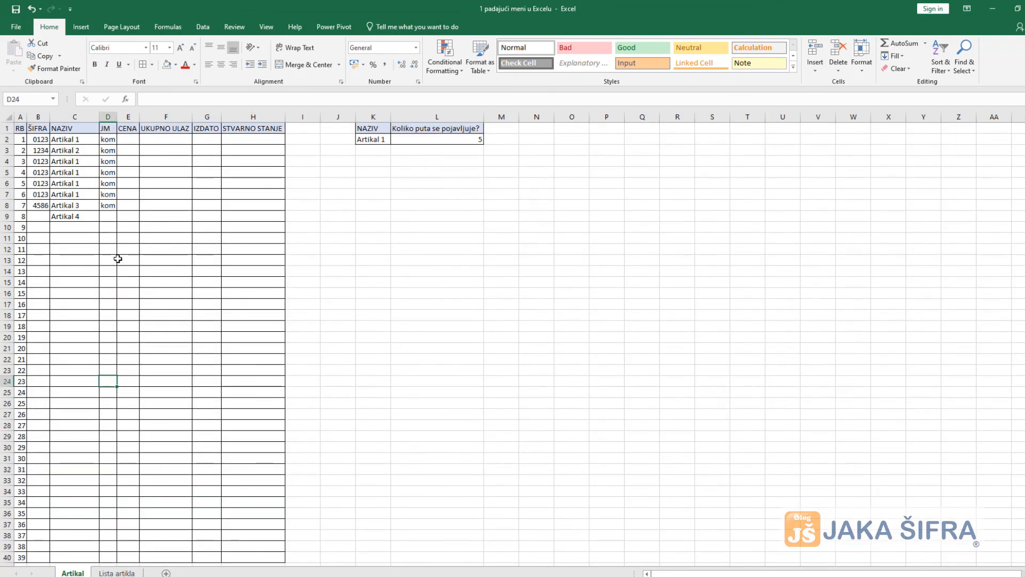
# Step: Clear the entry in cell C9 and save the workbook
pyautogui.click(83, 220)
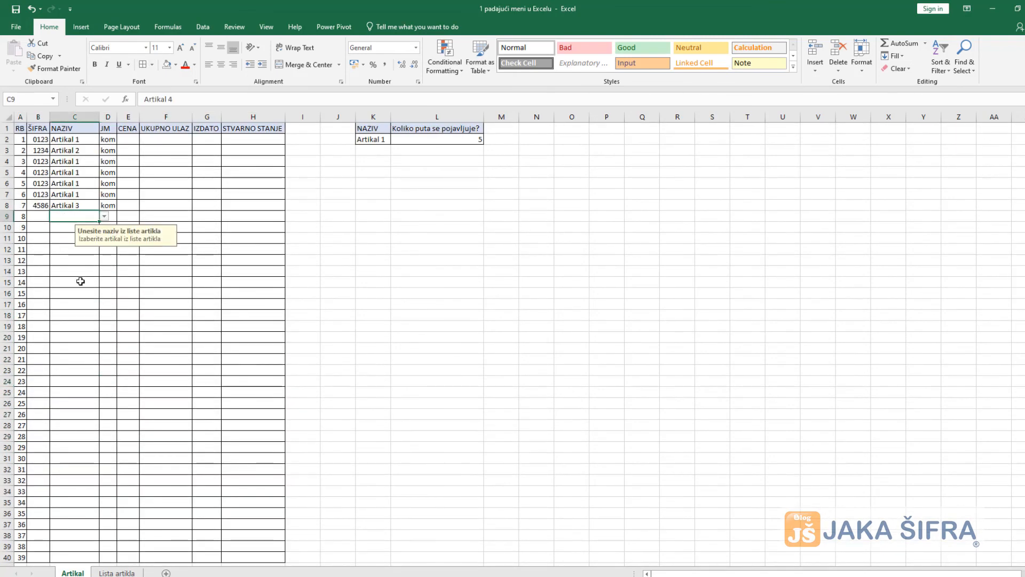
pyautogui.click(95, 293)
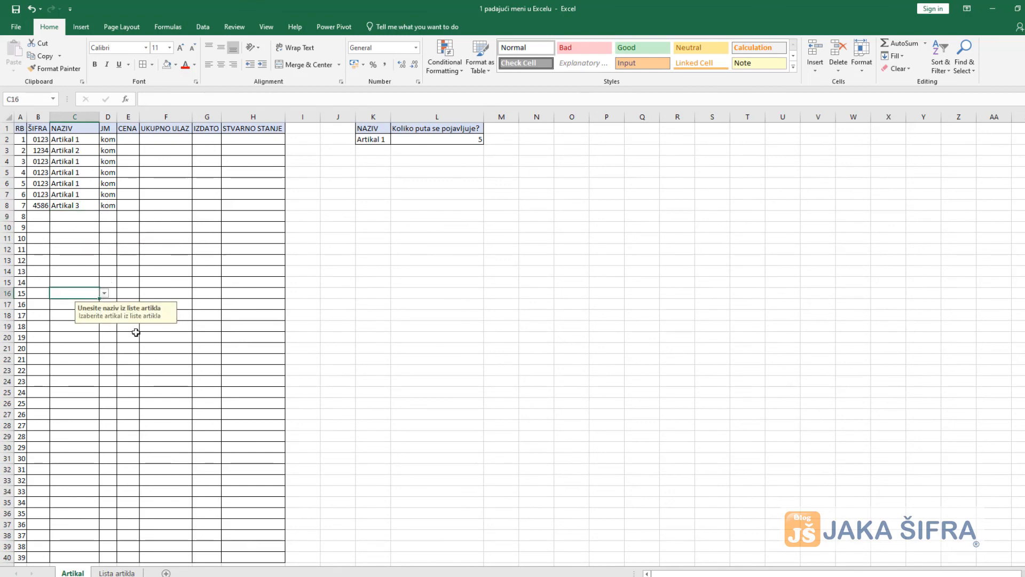
pyautogui.click(16, 10)
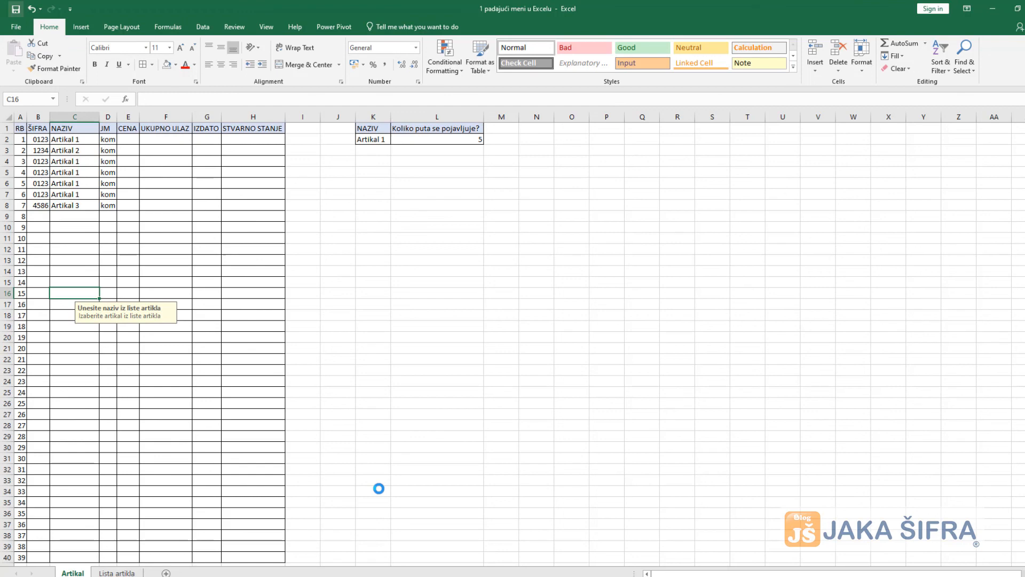